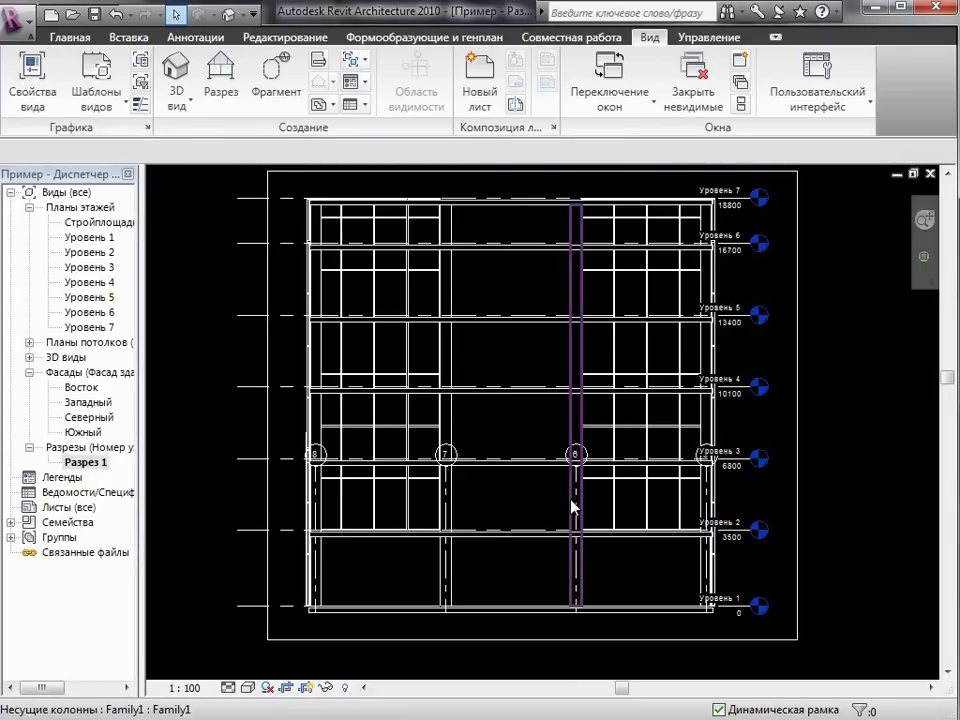
Step: Open the Уровень 1 floor plan and frame the area between axes 7 and 6
{"action": "double_click", "coordinate": [90, 238]}
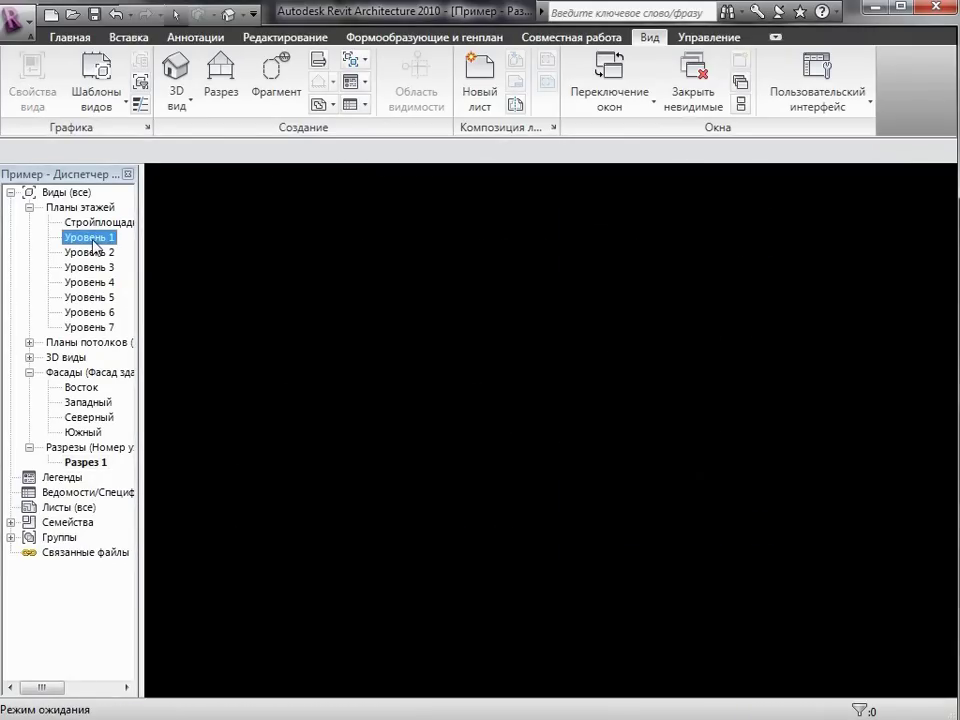
{"action": "middle_click_drag", "start_coordinate": [630, 415], "coordinate": [626, 435]}
{"action": "scroll", "coordinate": [615, 428], "scroll_direction": "up", "scroll_amount": 2}
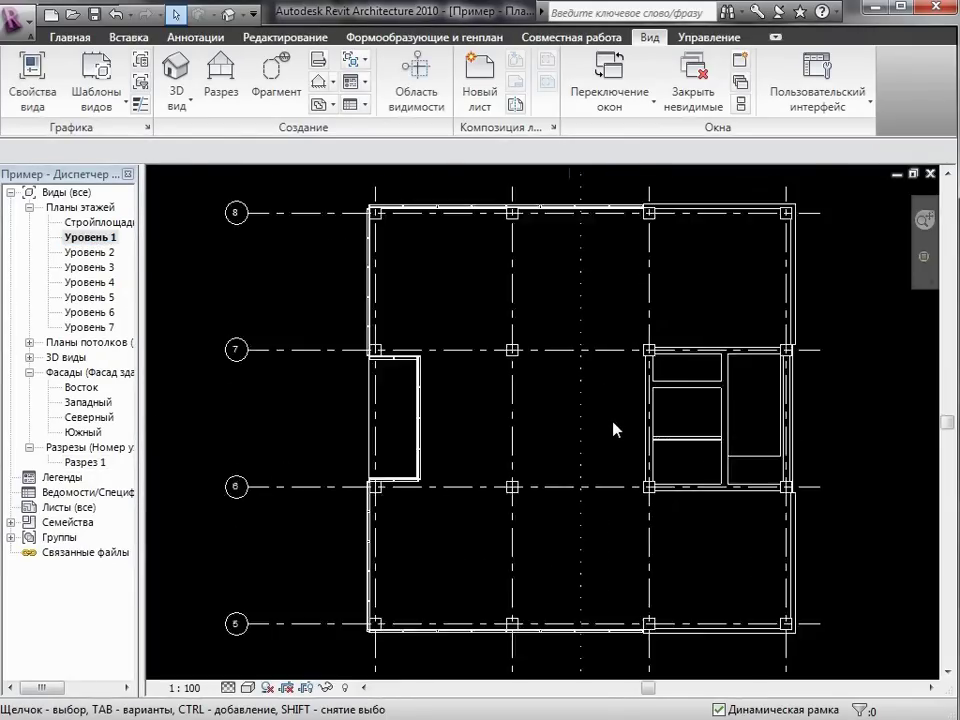
{"action": "scroll", "coordinate": [615, 428], "scroll_direction": "up", "scroll_amount": 1}
Step: Draw a 2500 mm wall between axes 7 and 6, then open section Разрез 1
{"action": "left_click", "coordinate": [60, 37]}
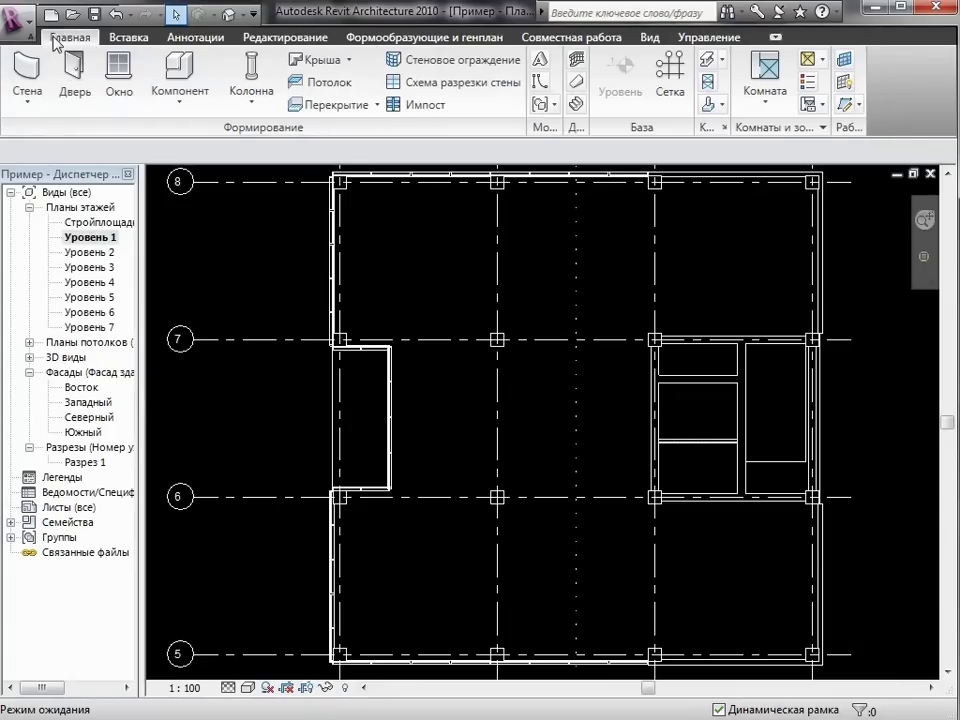
{"action": "left_click", "coordinate": [30, 80]}
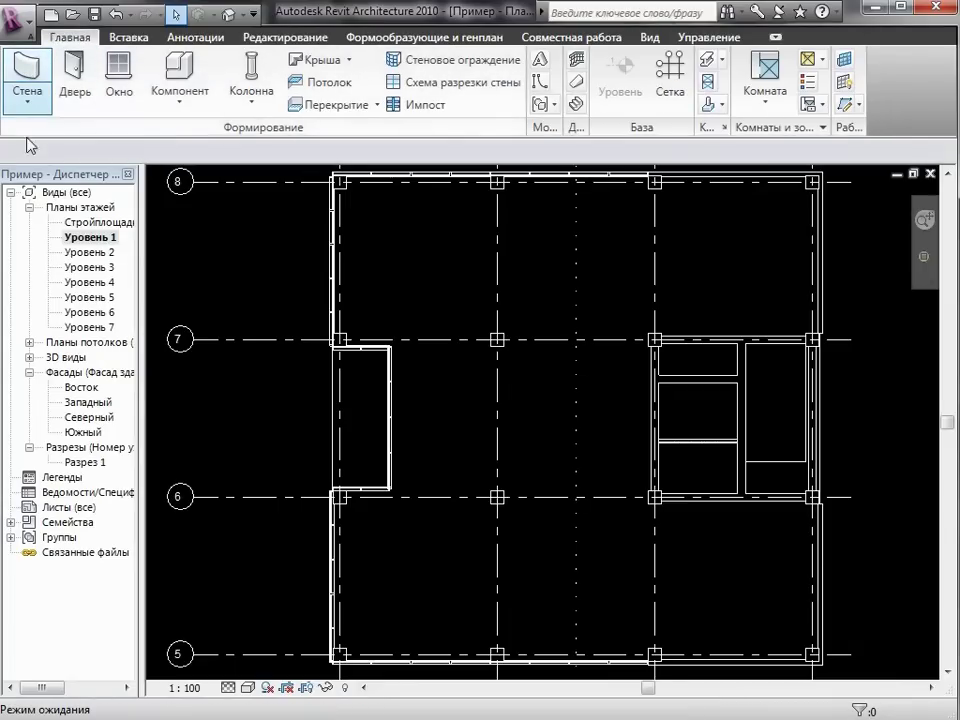
{"action": "left_click", "coordinate": [535, 452]}
{"action": "left_click", "coordinate": [600, 452]}
{"action": "key", "text": "Escape"}
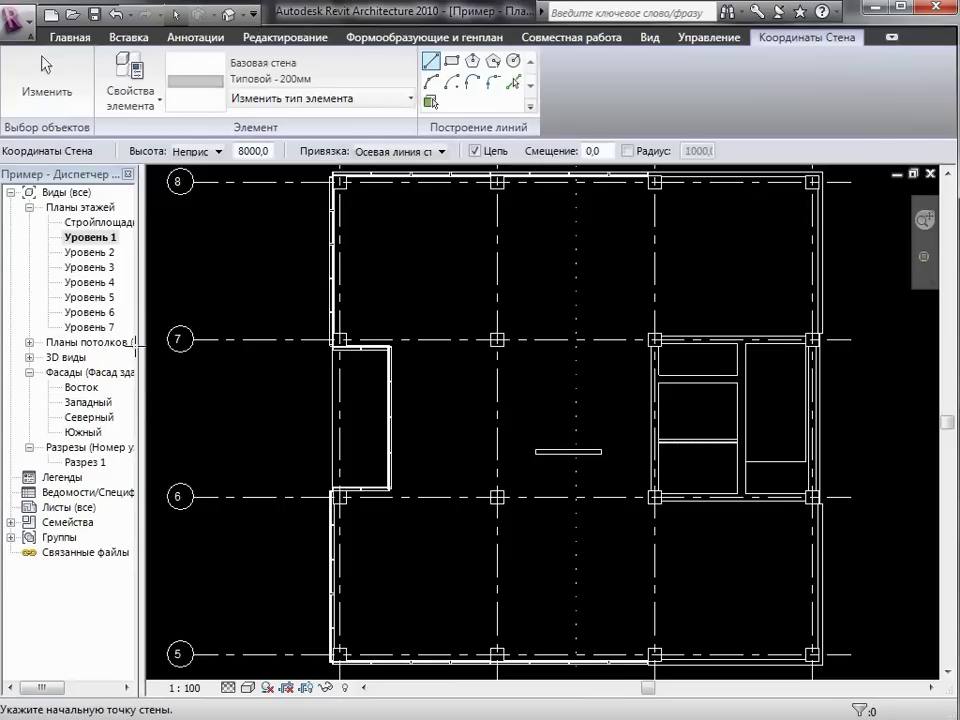
{"action": "double_click", "coordinate": [88, 462]}
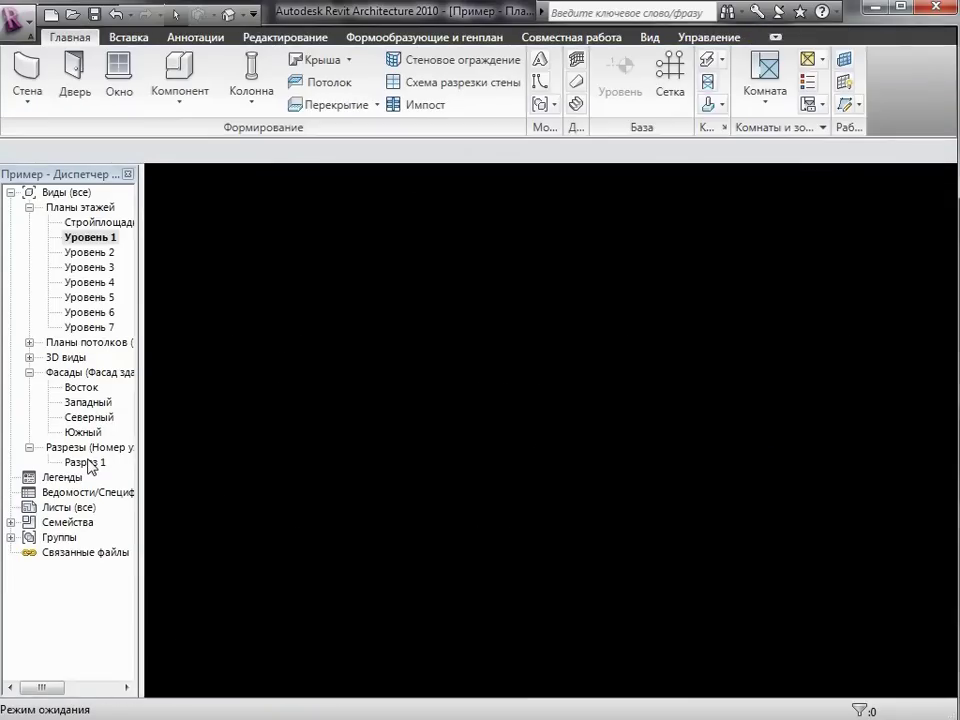
Step: Drag the new wall's top grip down to Уровень 2, shortening it to 3200 mm
{"action": "scroll", "coordinate": [512, 582], "scroll_direction": "up", "scroll_amount": 1}
{"action": "scroll", "coordinate": [535, 572], "scroll_direction": "up", "scroll_amount": 1}
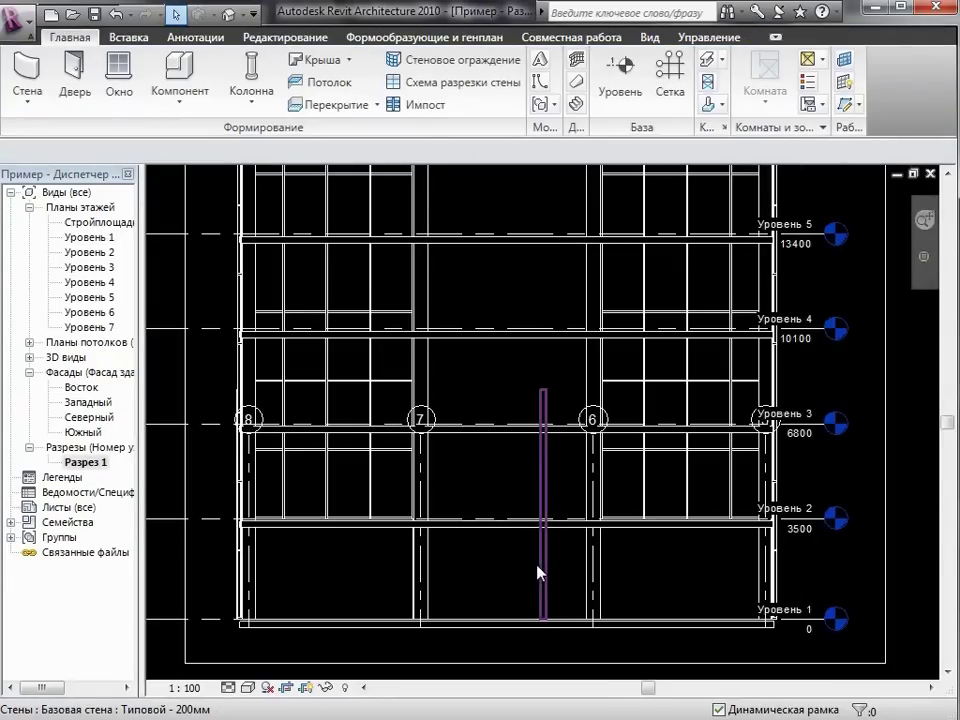
{"action": "left_click", "coordinate": [541, 572]}
{"action": "left_click_drag", "start_coordinate": [543, 383], "coordinate": [548, 537]}
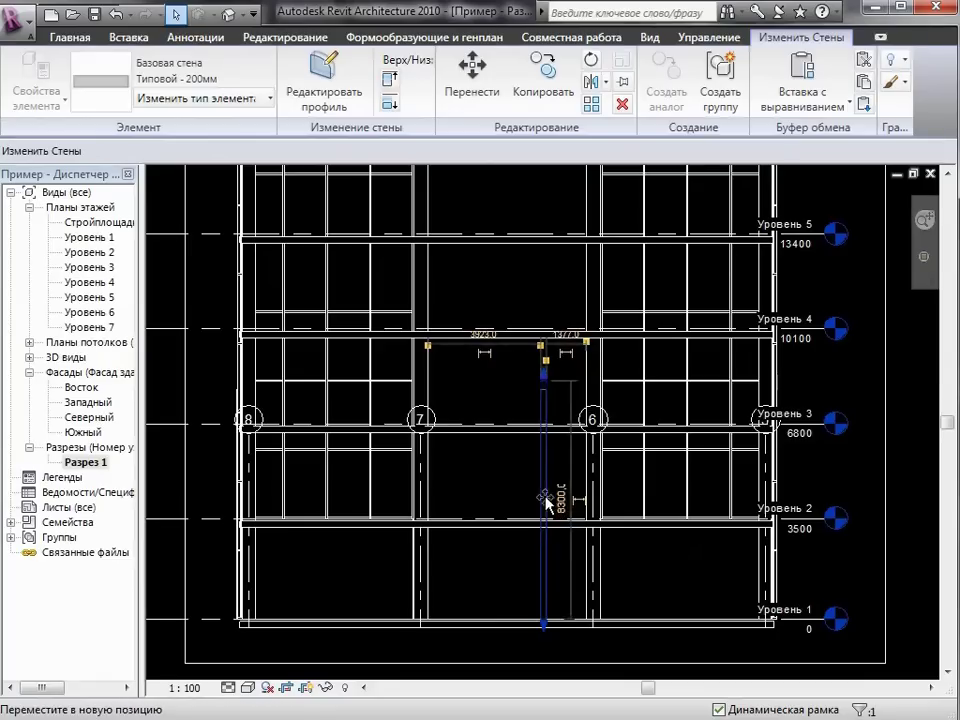
{"action": "left_click", "coordinate": [510, 569]}
{"action": "mouse_move", "coordinate": [525, 574]}
{"action": "middle_mouse_down"}
{"action": "mouse_move", "coordinate": [575, 520]}
{"action": "mouse_move", "coordinate": [549, 590]}
{"action": "middle_mouse_up"}
{"action": "scroll", "coordinate": [575, 521], "scroll_direction": "down", "scroll_amount": 1}
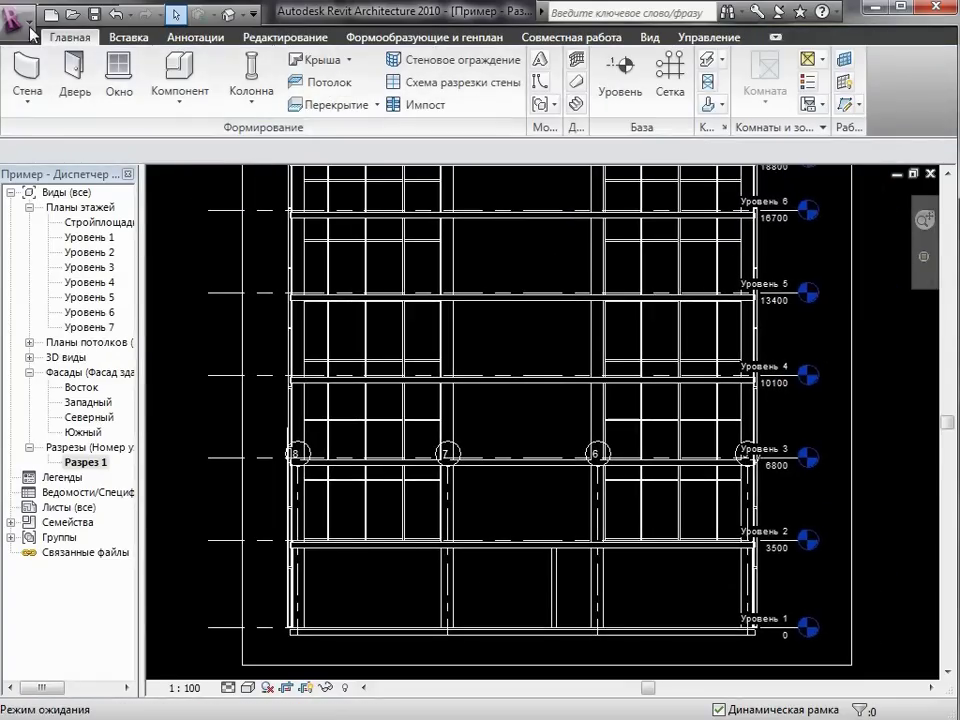
{"action": "left_click", "coordinate": [18, 16]}
{"action": "mouse_move", "coordinate": [64, 315]}
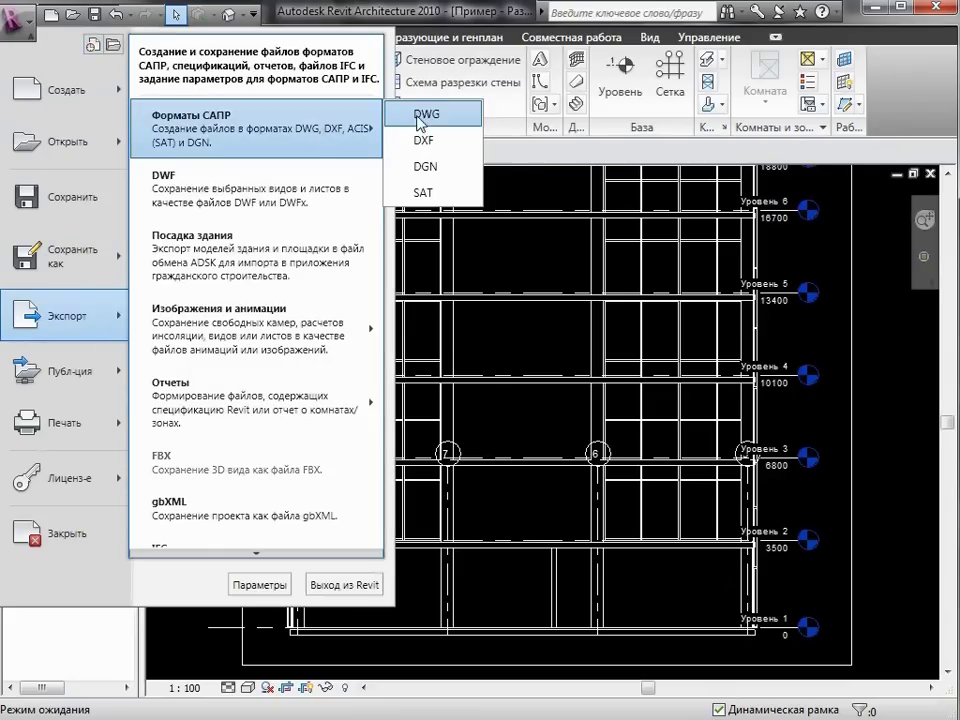
Step: Export Разрез 1 to DWG as Пример-Разрез-Разрез1 in Чертежи, overwriting the existing file
{"action": "mouse_move", "coordinate": [256, 129]}
{"action": "left_click", "coordinate": [420, 122]}
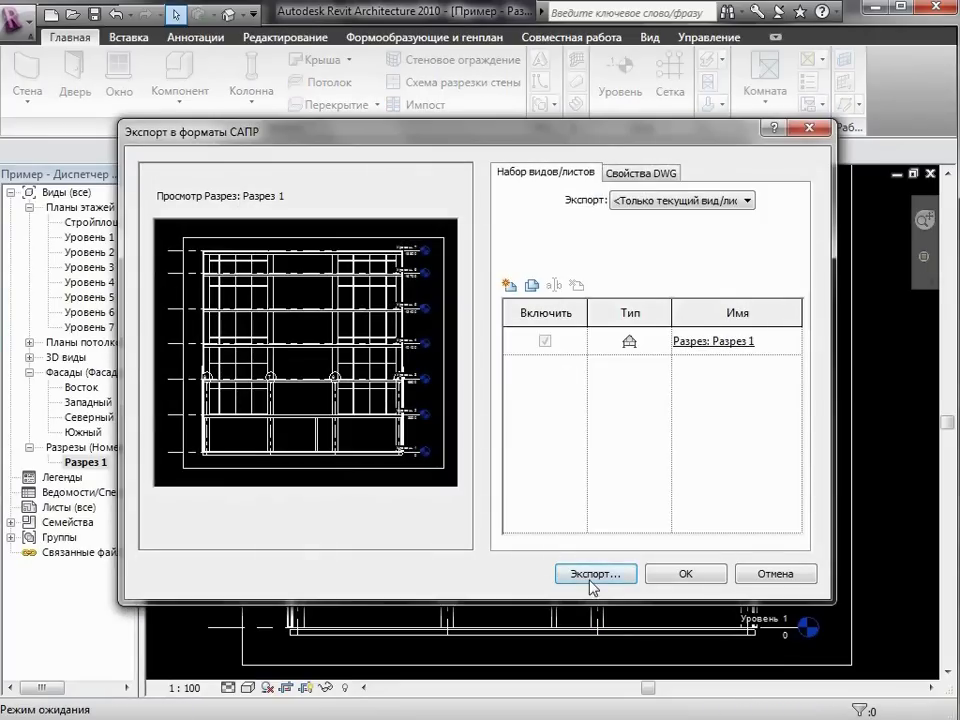
{"action": "left_click", "coordinate": [565, 519]}
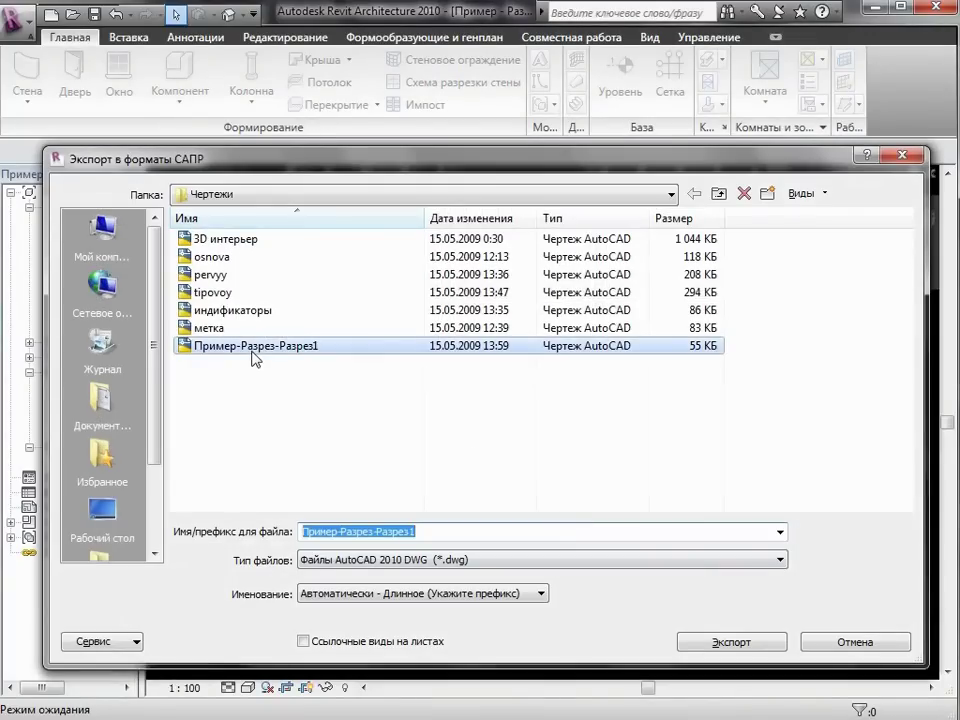
{"action": "left_click", "coordinate": [691, 647]}
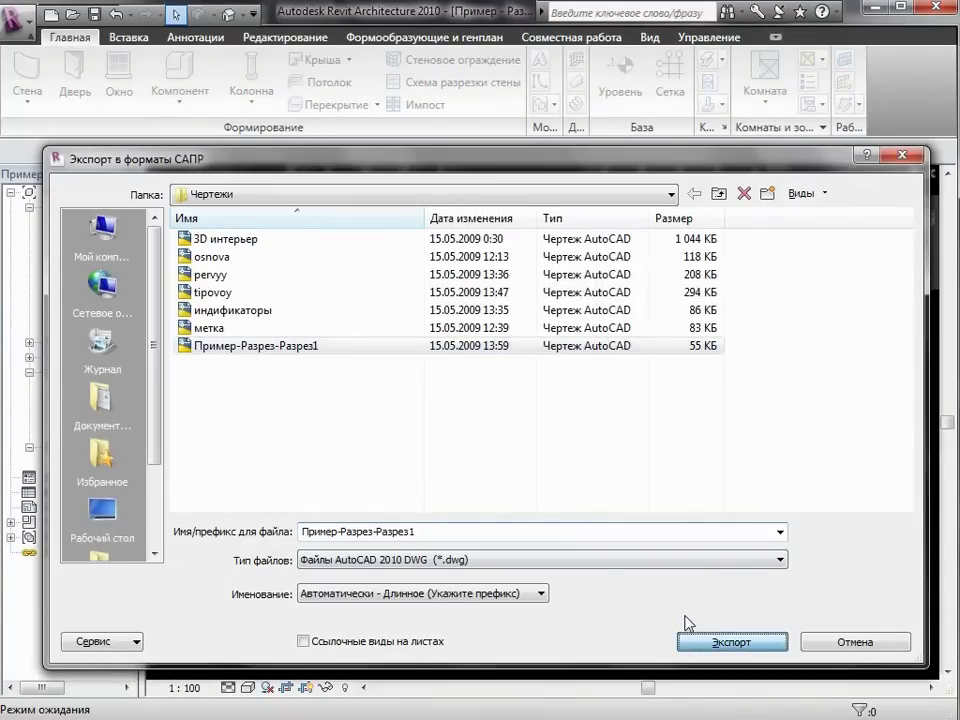
{"action": "left_click", "coordinate": [643, 494]}
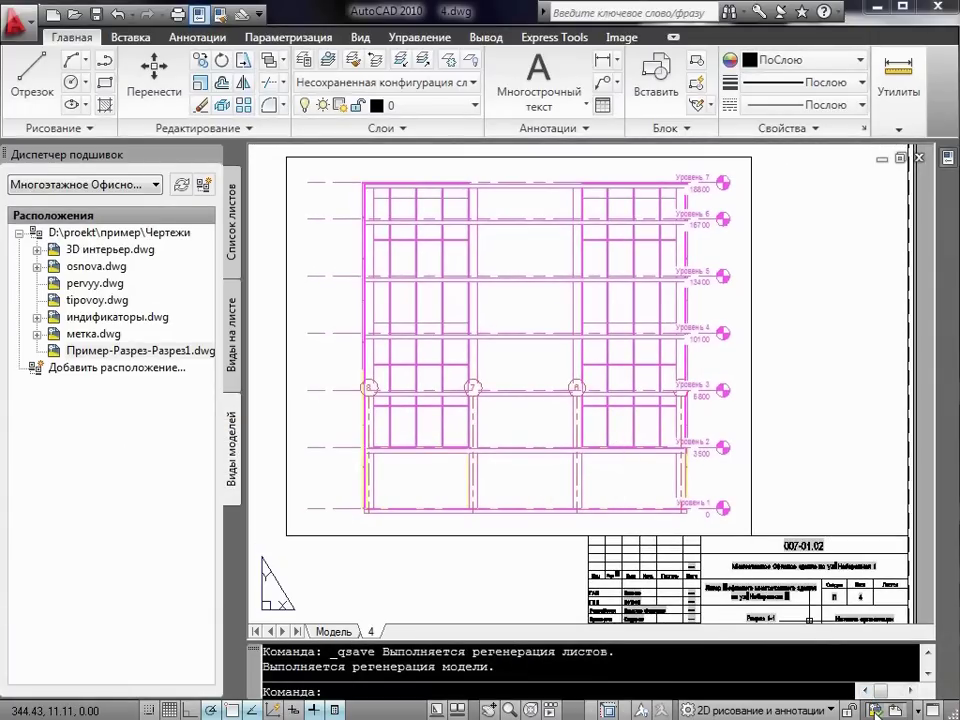
Step: Open layout 4 of 4.dwg in AutoCAD and zoom out to the whole sheet with its section reference
{"action": "left_click", "coordinate": [873, 709]}
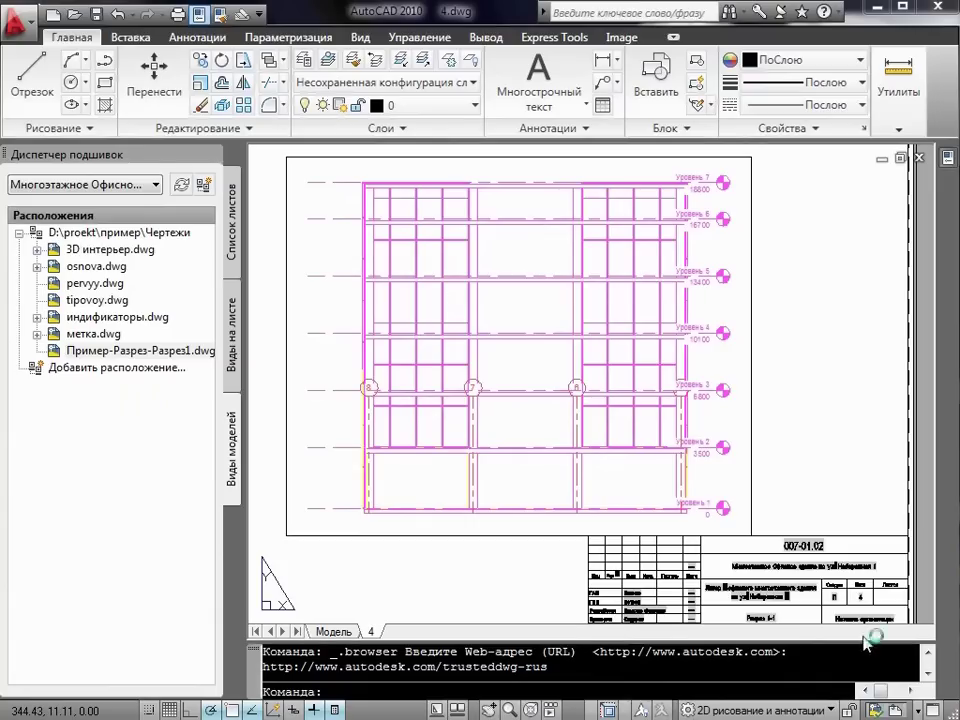
{"action": "scroll", "coordinate": [761, 471], "scroll_direction": "down", "scroll_amount": 2}
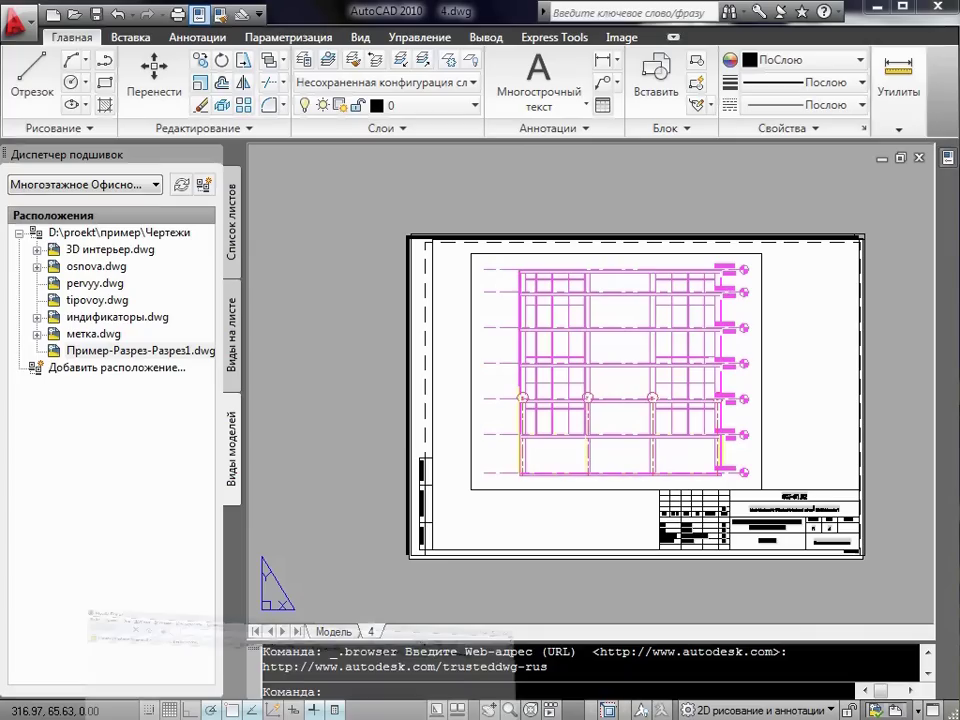
{"action": "left_click", "coordinate": [131, 37]}
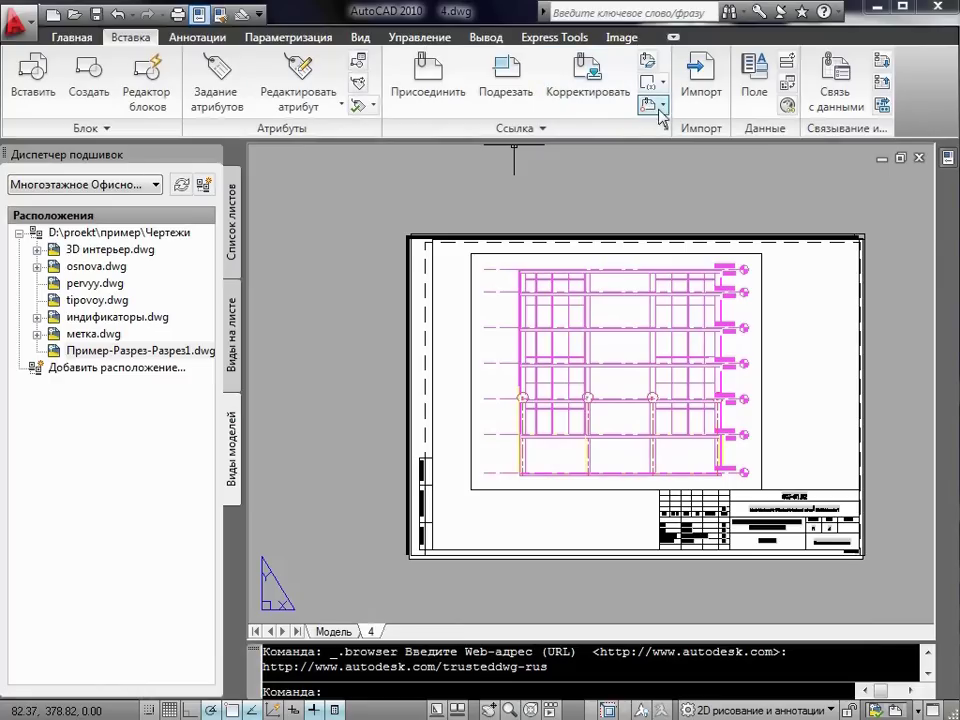
{"action": "left_click", "coordinate": [544, 133]}
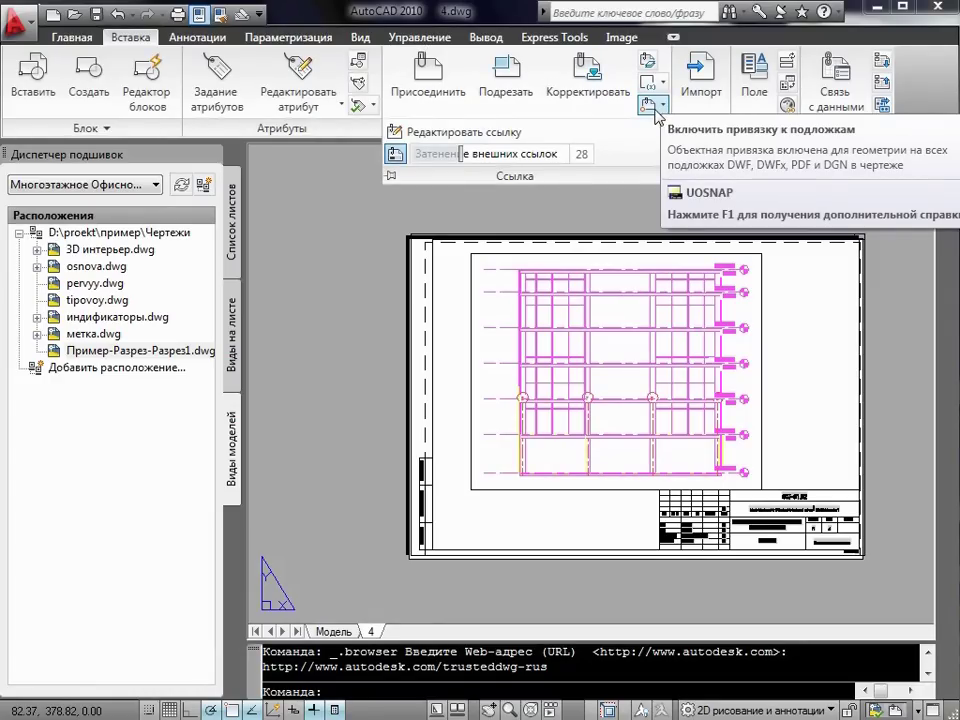
{"action": "key", "text": "Escape"}
Step: Reload the Пример-Разрез-Разрез1 external reference from the External References palette
{"action": "left_click", "coordinate": [897, 710]}
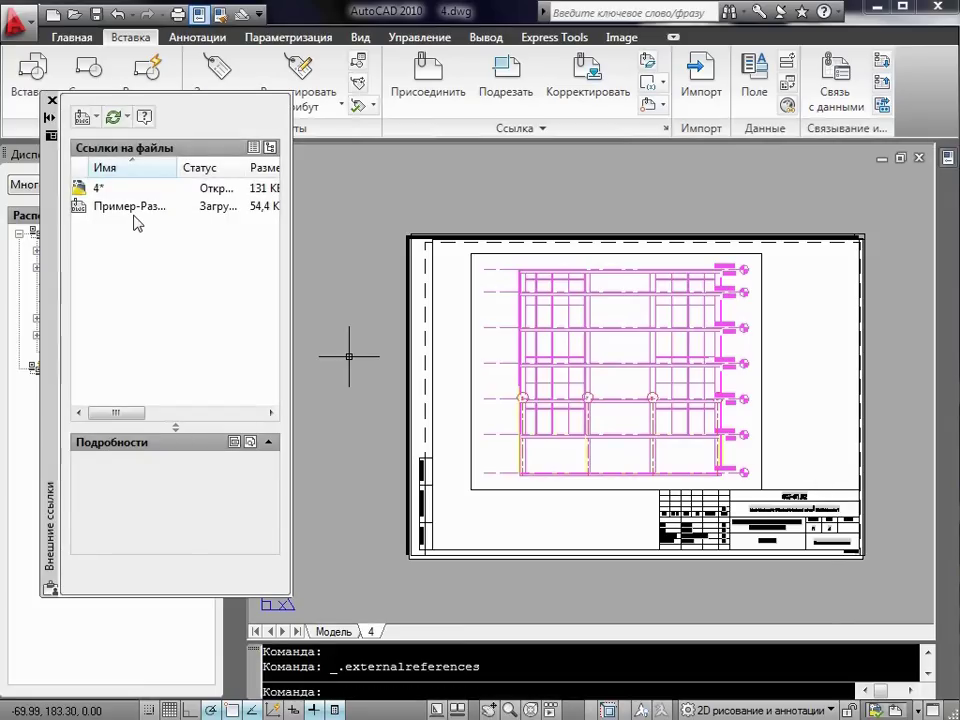
{"action": "left_click", "coordinate": [133, 214]}
{"action": "left_click", "coordinate": [133, 214]}
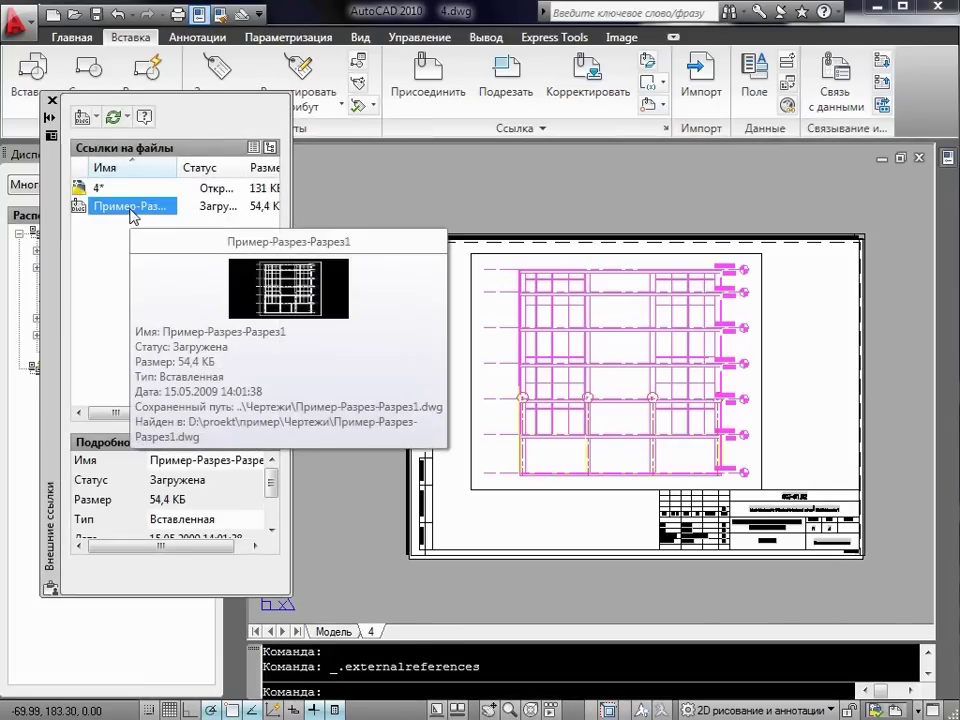
{"action": "right_click", "coordinate": [133, 214]}
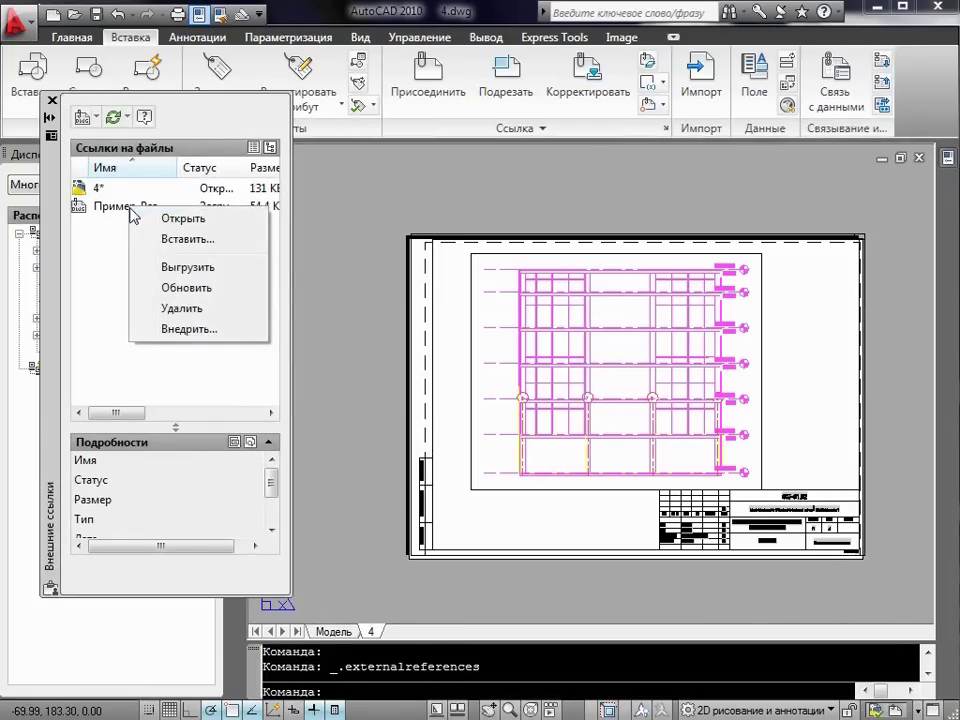
{"action": "left_click", "coordinate": [185, 289]}
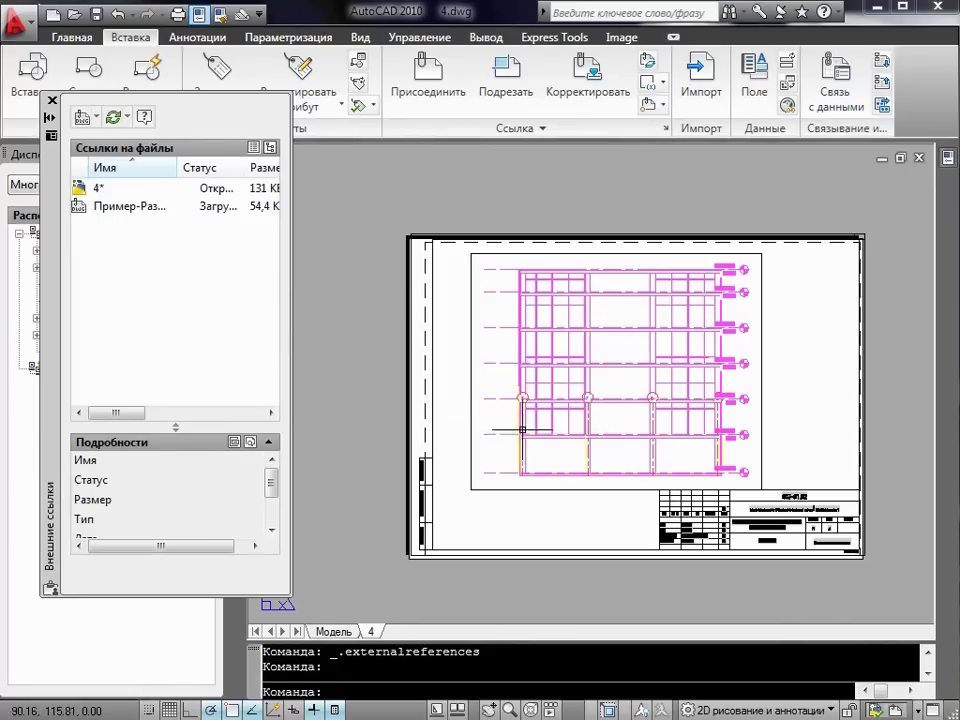
{"action": "left_click", "coordinate": [126, 208]}
{"action": "right_click", "coordinate": [126, 214]}
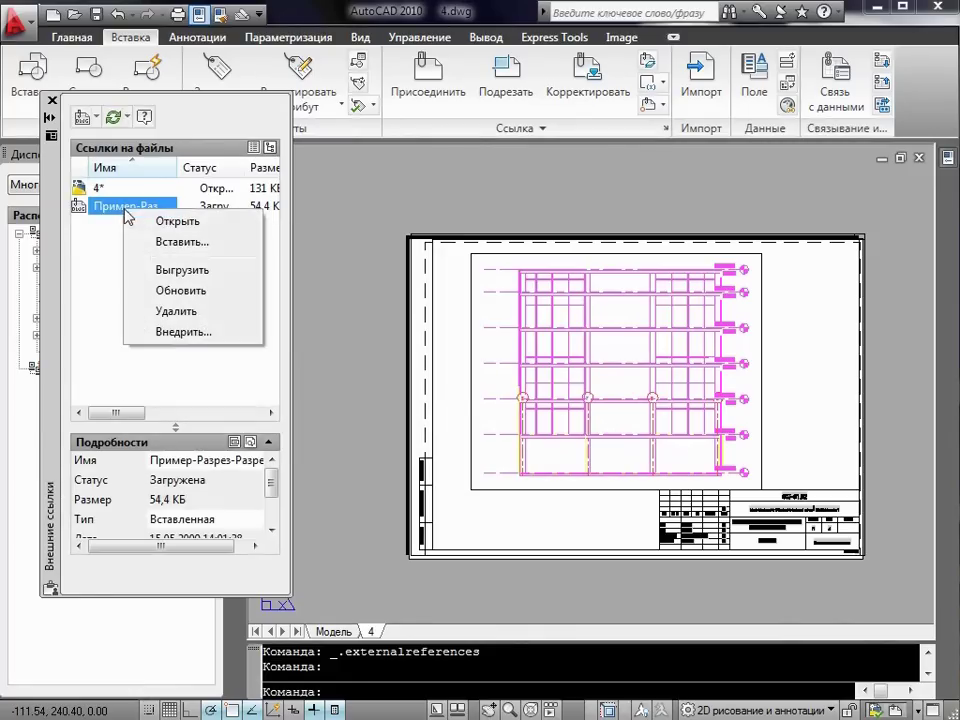
{"action": "left_click", "coordinate": [194, 298]}
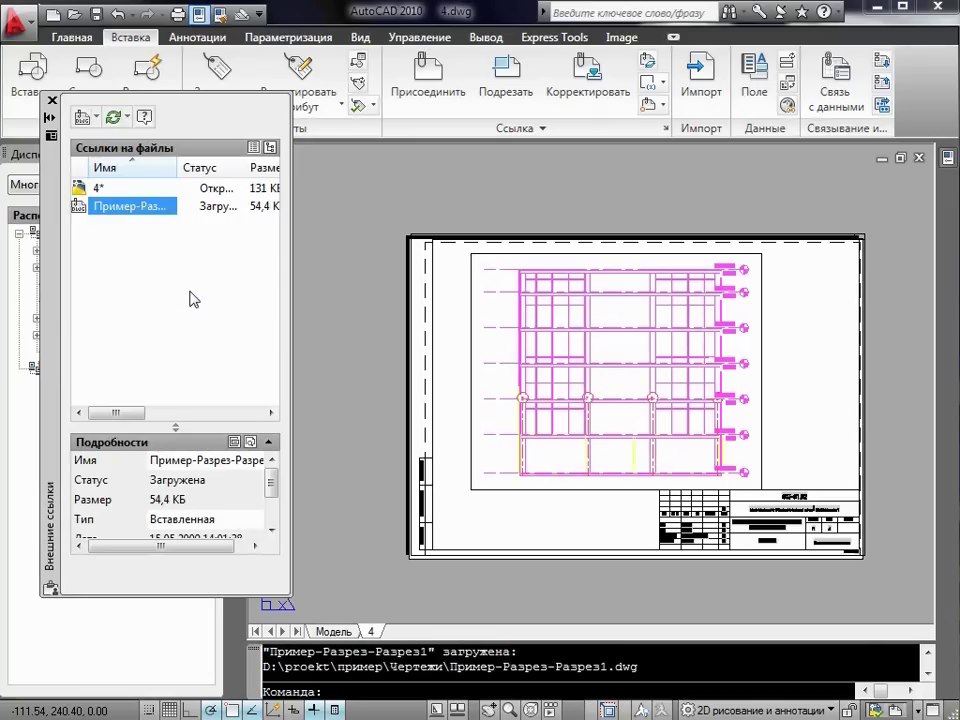
Step: Zoom in to check the shortened wall, zoom back out, and close the palette
{"action": "scroll", "coordinate": [610, 470], "scroll_direction": "up", "scroll_amount": 4}
{"action": "scroll", "coordinate": [650, 470], "scroll_direction": "up", "scroll_amount": 2}
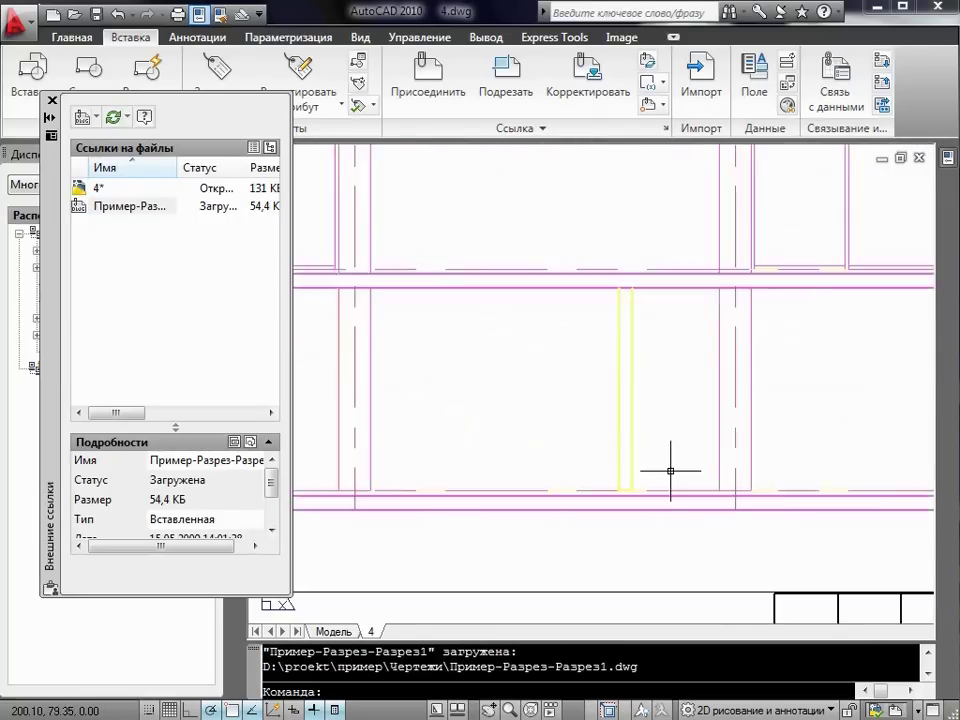
{"action": "scroll", "coordinate": [640, 400], "scroll_direction": "up", "scroll_amount": 1}
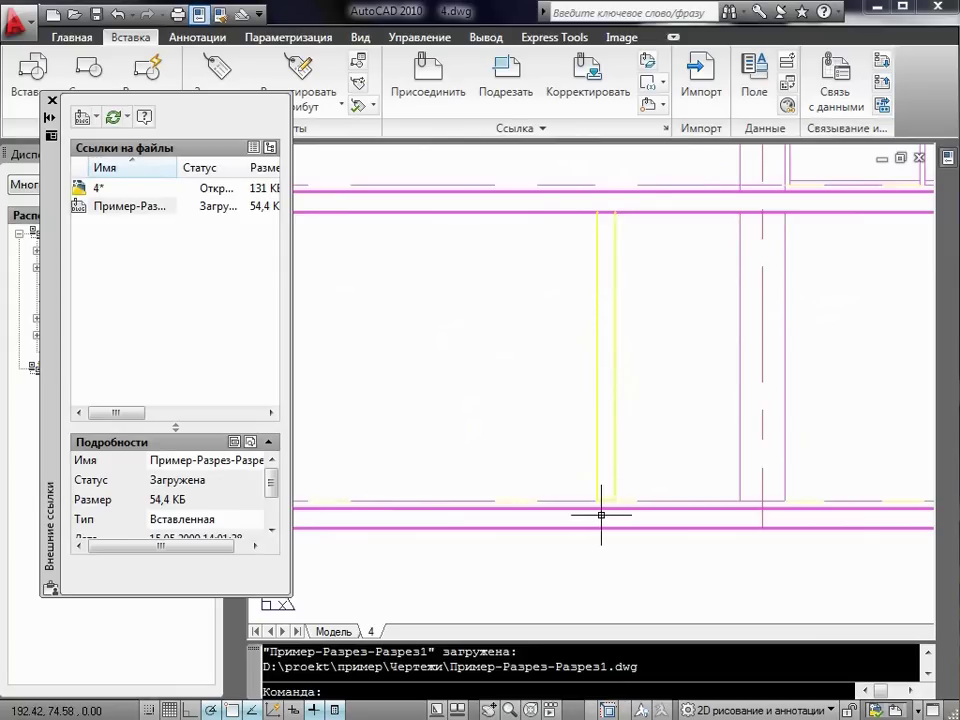
{"action": "scroll", "coordinate": [598, 514], "scroll_direction": "down", "scroll_amount": 3}
{"action": "scroll", "coordinate": [595, 514], "scroll_direction": "down", "scroll_amount": 3}
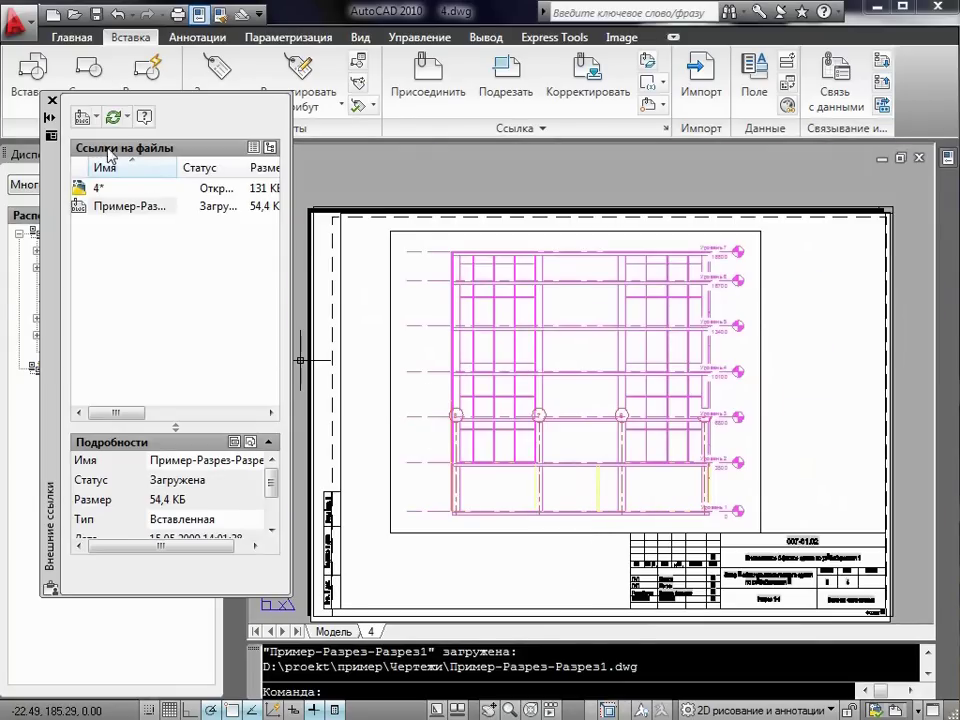
{"action": "left_click", "coordinate": [52, 101]}
{"action": "scroll", "coordinate": [531, 407], "scroll_direction": "up", "scroll_amount": 2}
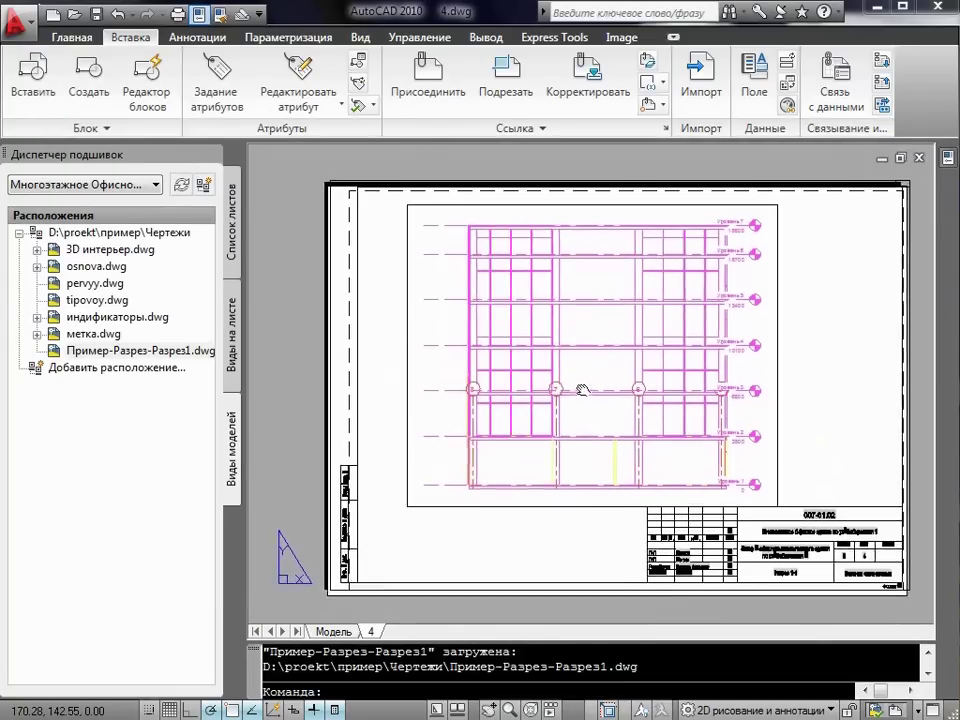
{"action": "scroll", "coordinate": [541, 382], "scroll_direction": "down", "scroll_amount": 2}
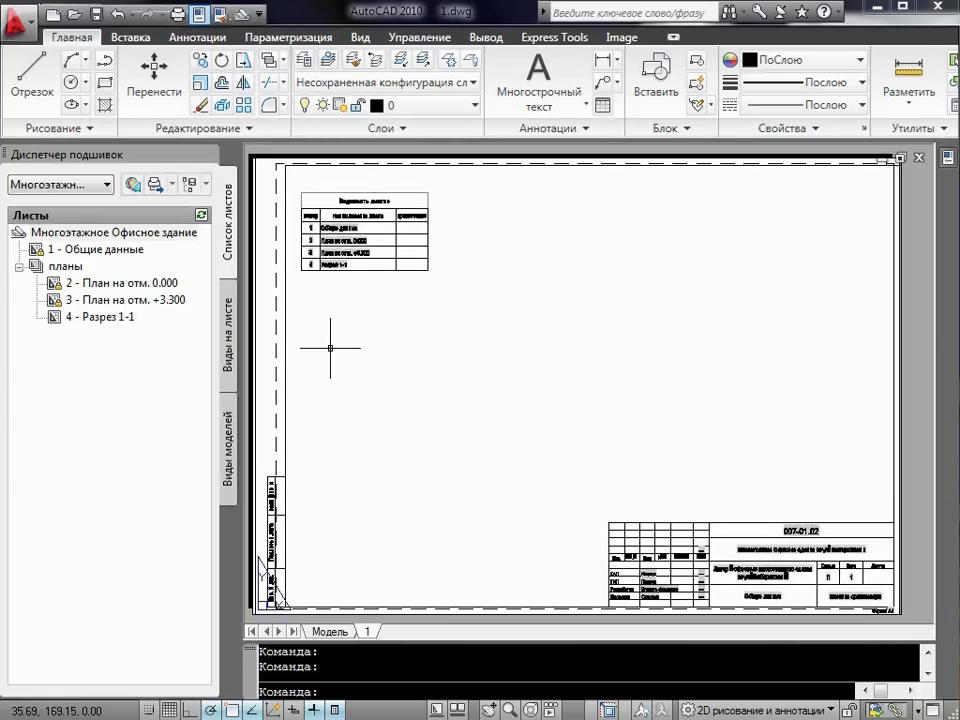
Step: Create a Фасады sheet group at the root of the office building sheet set
{"action": "left_click", "coordinate": [132, 233]}
{"action": "left_click", "coordinate": [68, 268]}
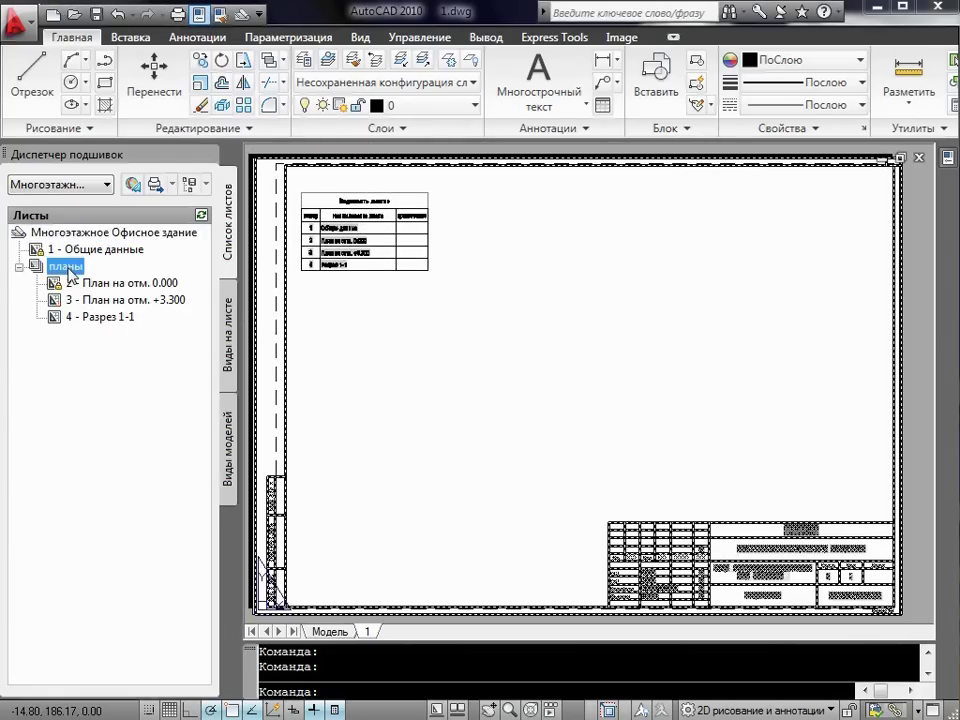
{"action": "right_click", "coordinate": [72, 276]}
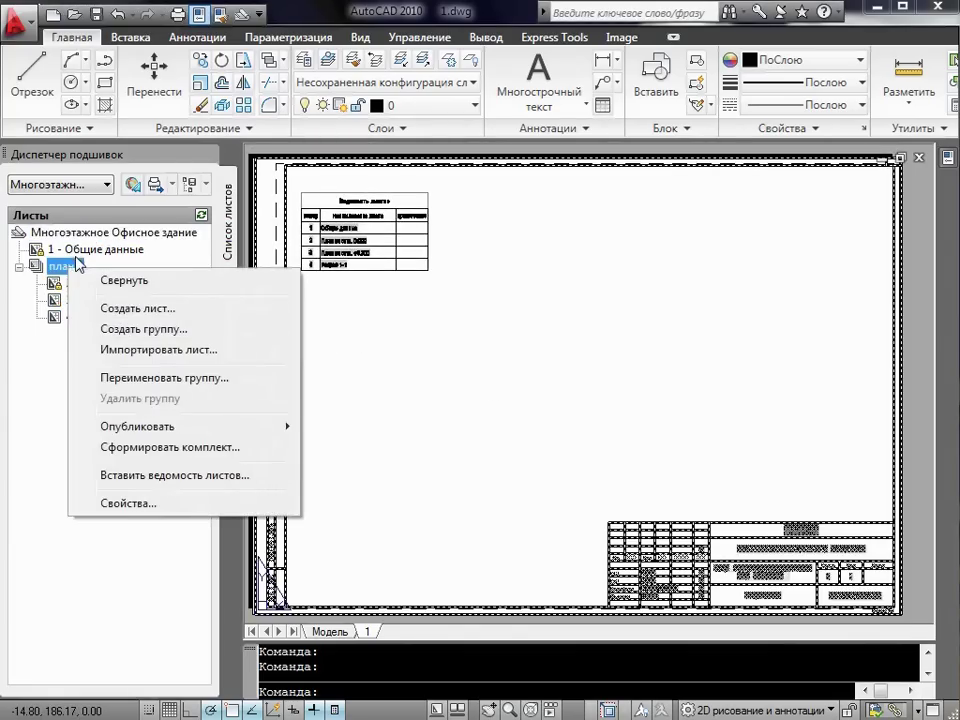
{"action": "left_click", "coordinate": [76, 232]}
{"action": "right_click", "coordinate": [76, 236]}
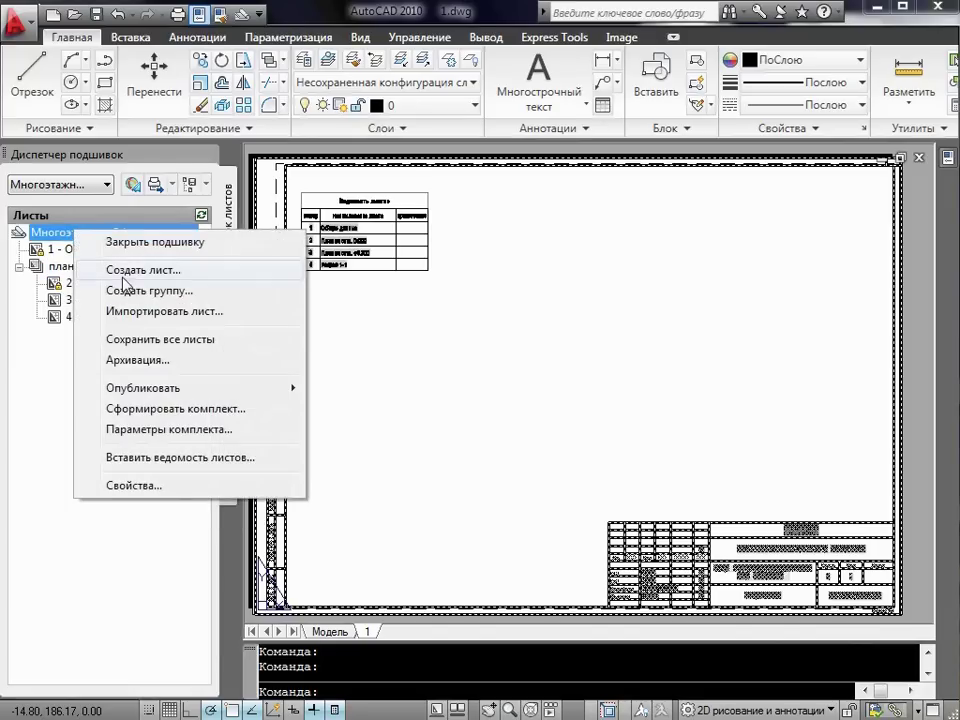
{"action": "left_click", "coordinate": [145, 289]}
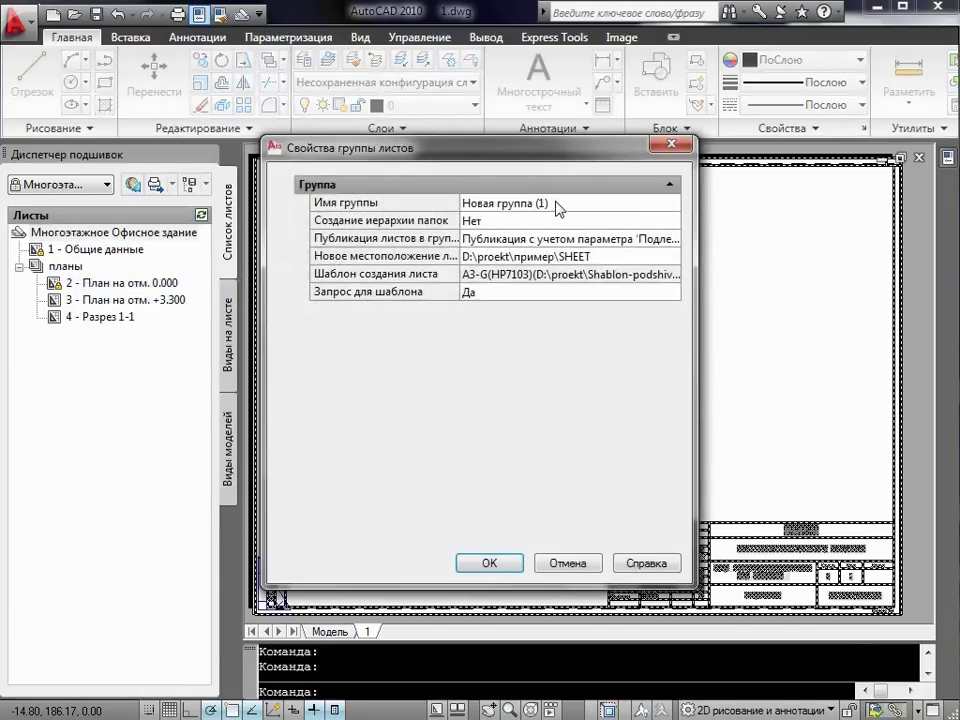
{"action": "left_click", "coordinate": [560, 206]}
{"action": "type", "text": "ф"}
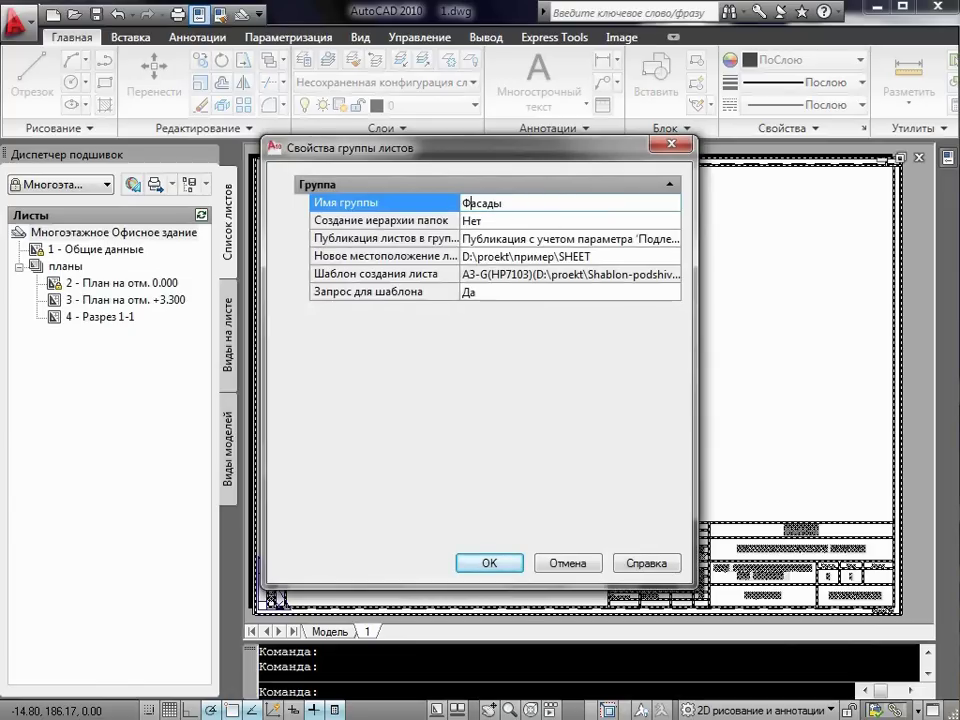
{"action": "left_click", "coordinate": [489, 563]}
{"action": "left_click", "coordinate": [68, 335]}
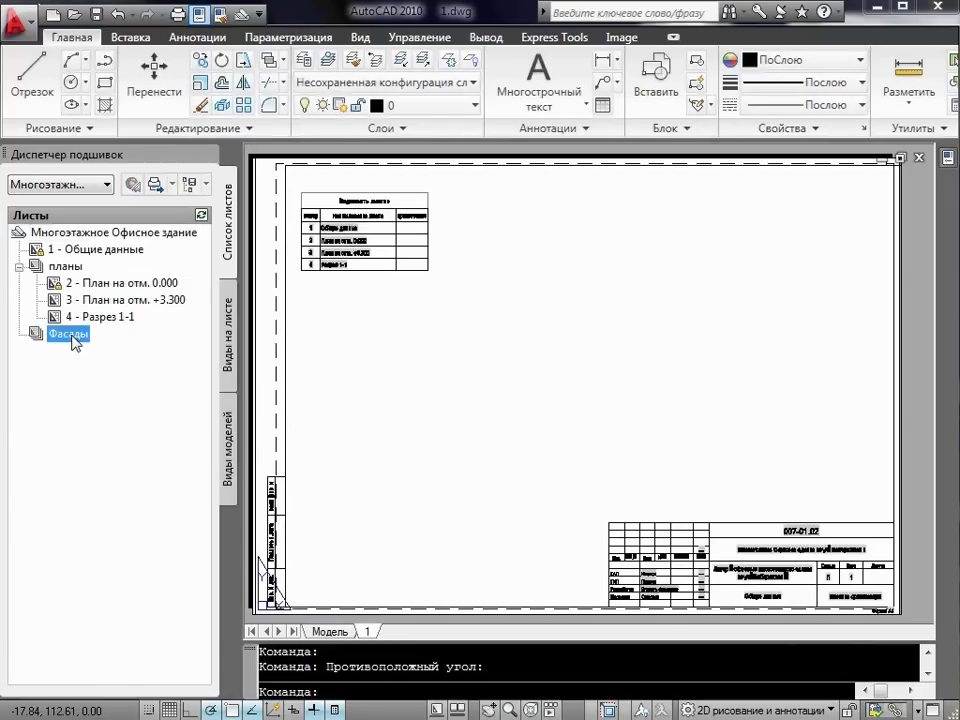
Step: Start a new sheet in Фасады using the A3-G layout from Shablon-podshivki.dwt
{"action": "right_click", "coordinate": [70, 337]}
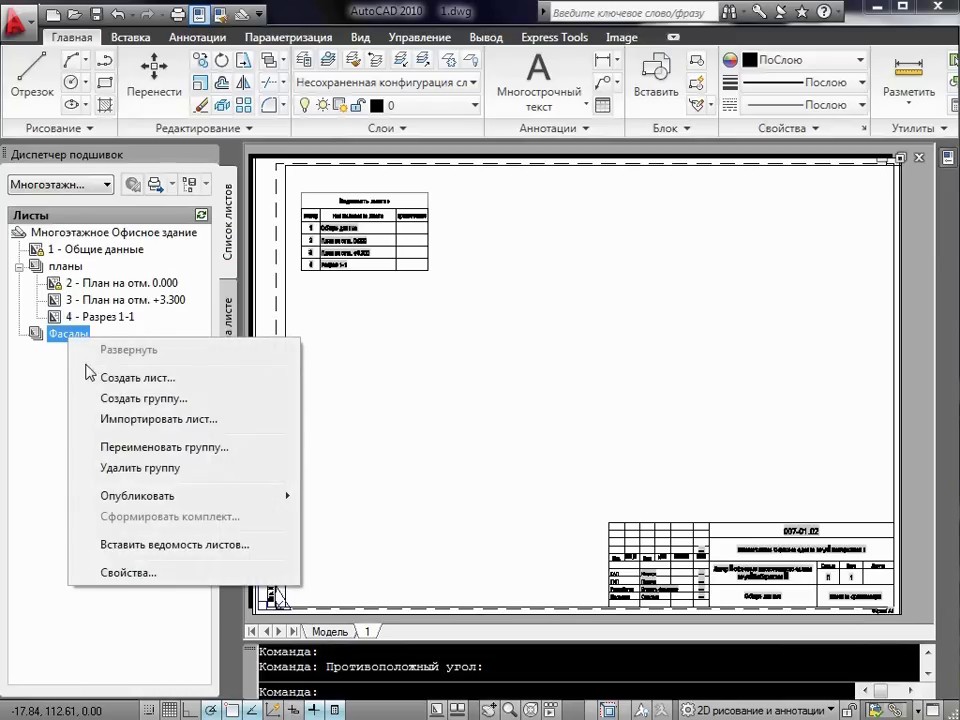
{"action": "left_click", "coordinate": [135, 378]}
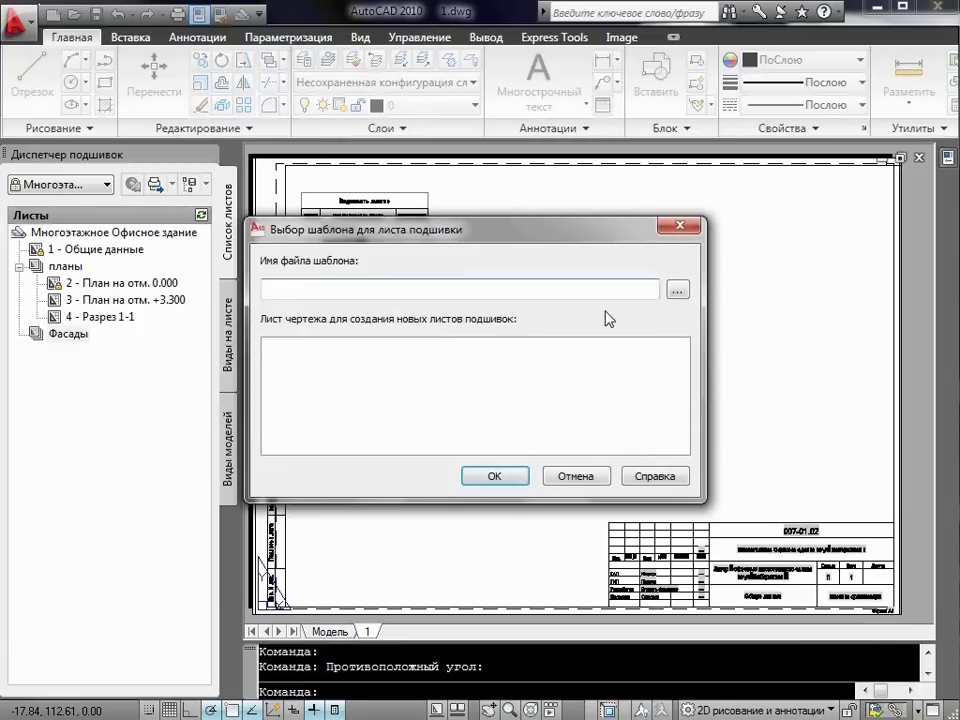
{"action": "left_click", "coordinate": [676, 294]}
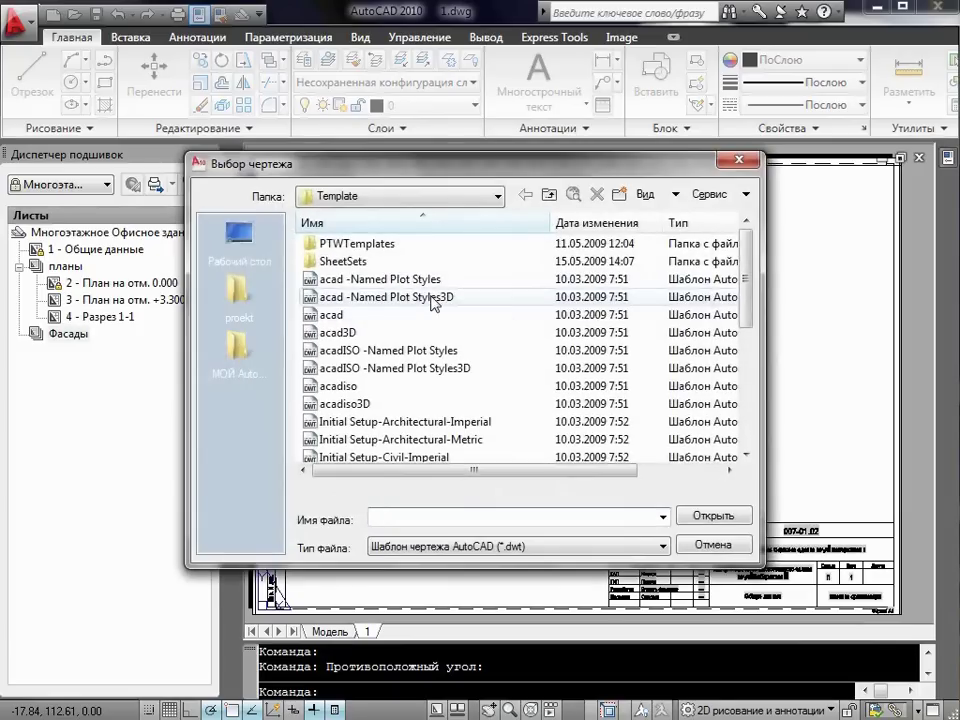
{"action": "left_click", "coordinate": [250, 295]}
{"action": "left_click", "coordinate": [345, 368]}
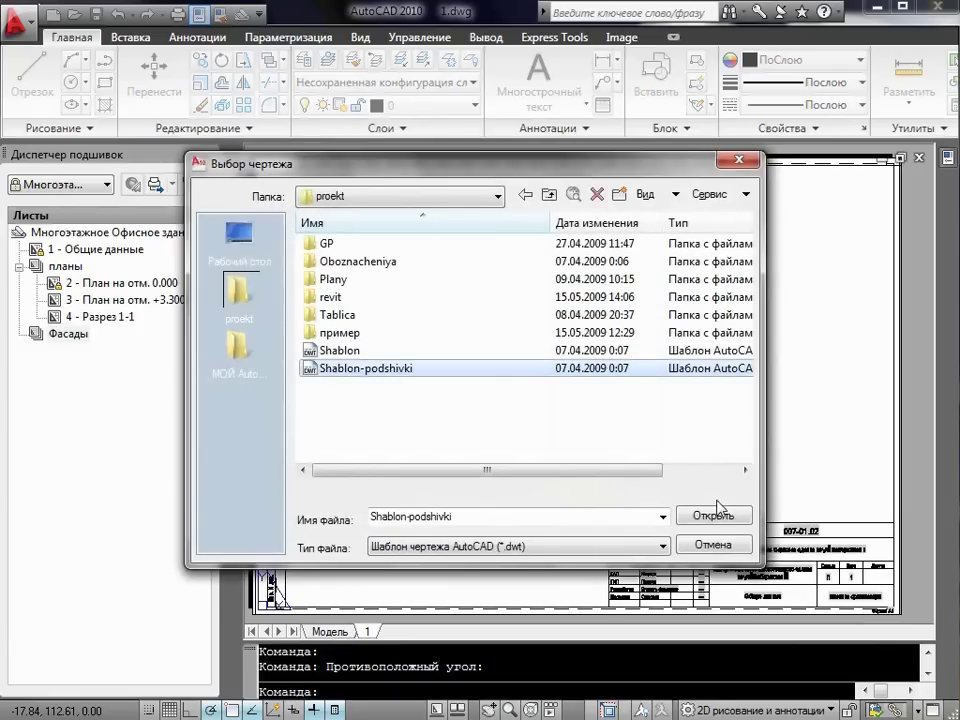
{"action": "left_click", "coordinate": [716, 513]}
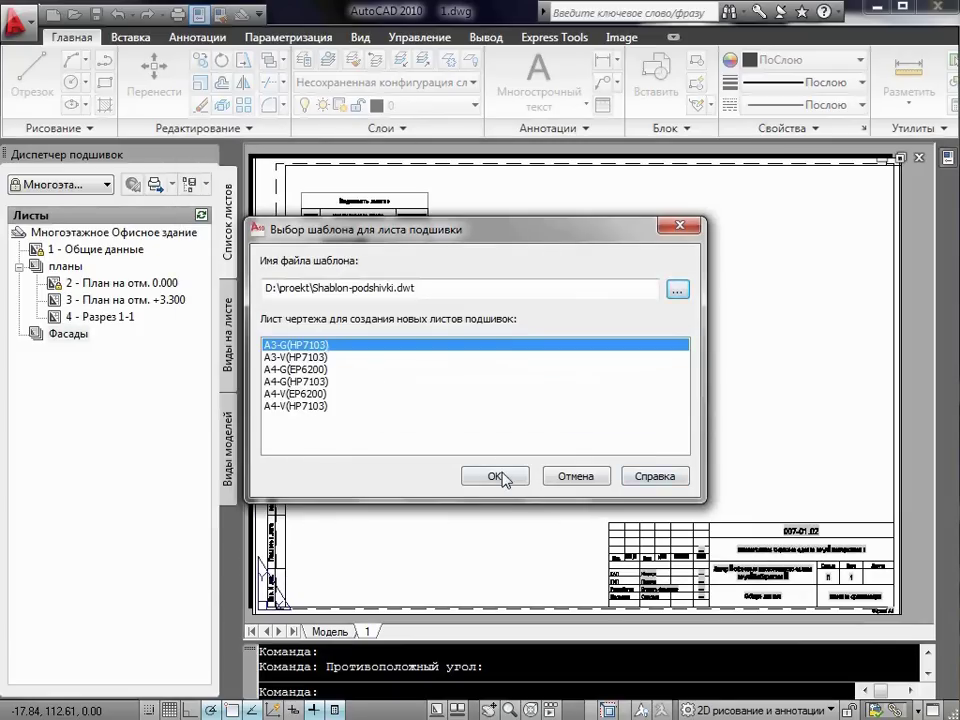
{"action": "left_click", "coordinate": [505, 476]}
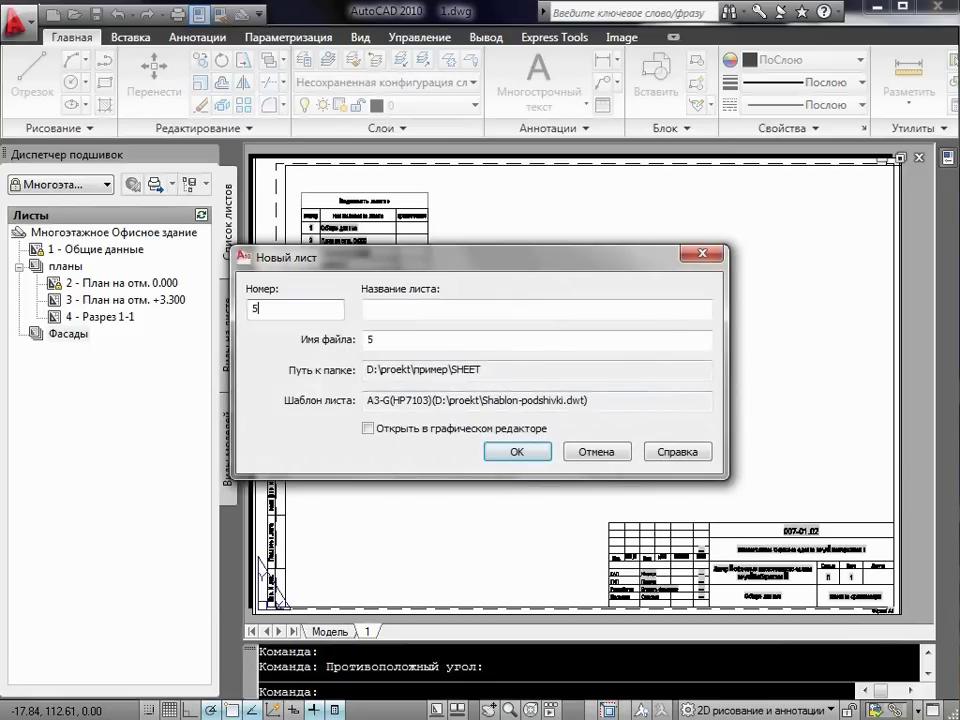
Step: Title the sheet Фасад 1, create and open it, then orbit Revit's 3D building frontally
{"action": "left_click", "coordinate": [369, 305]}
{"action": "type", "text": "Фасад 1"}
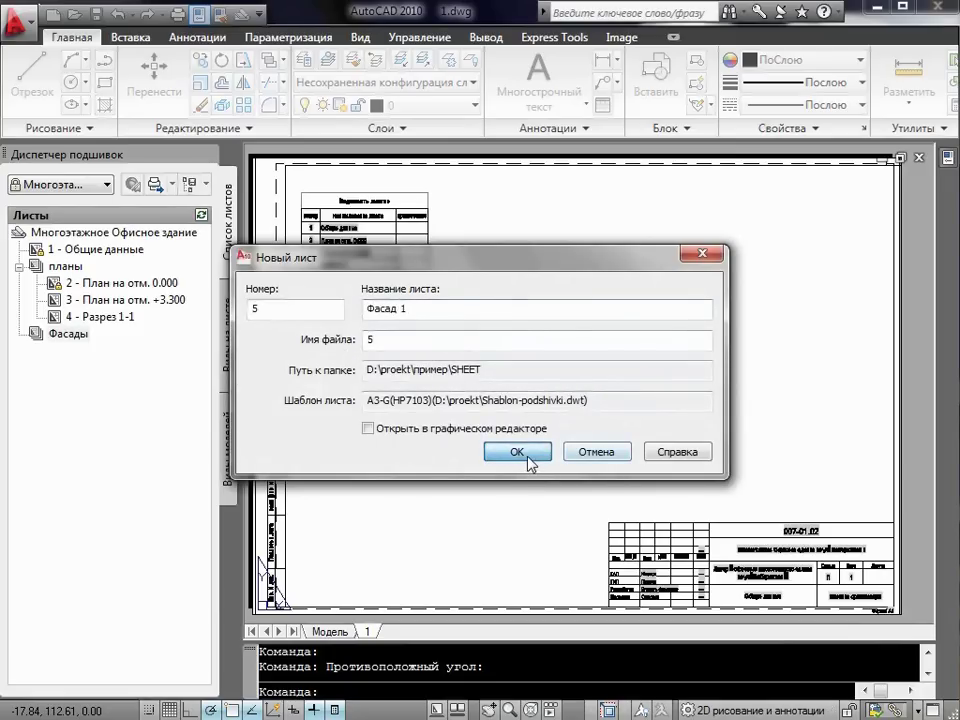
{"action": "left_click", "coordinate": [519, 455]}
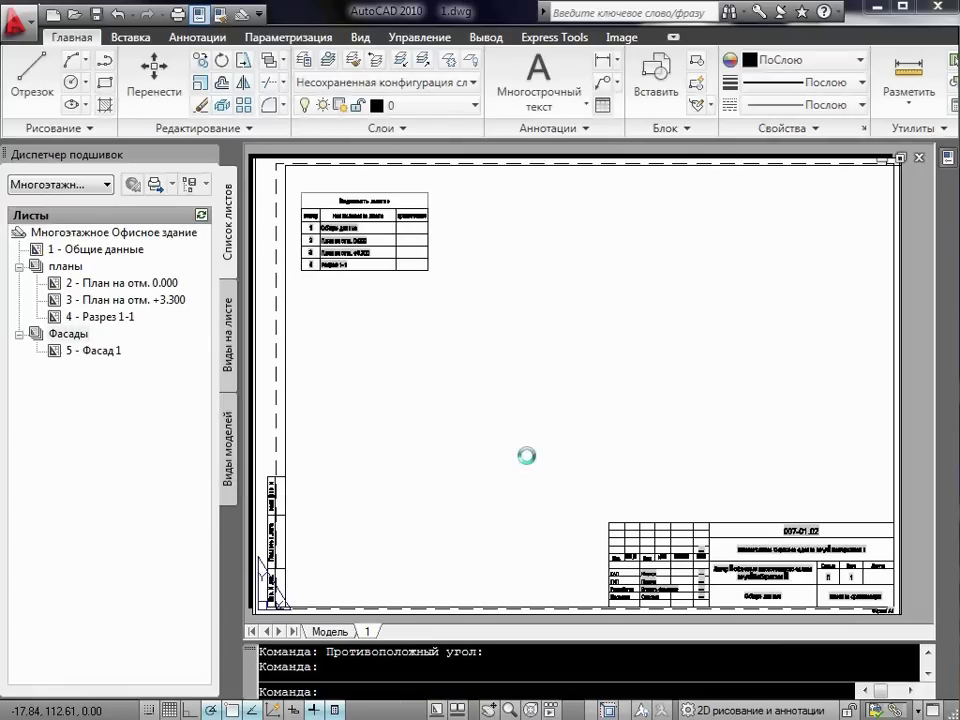
{"action": "double_click", "coordinate": [110, 352]}
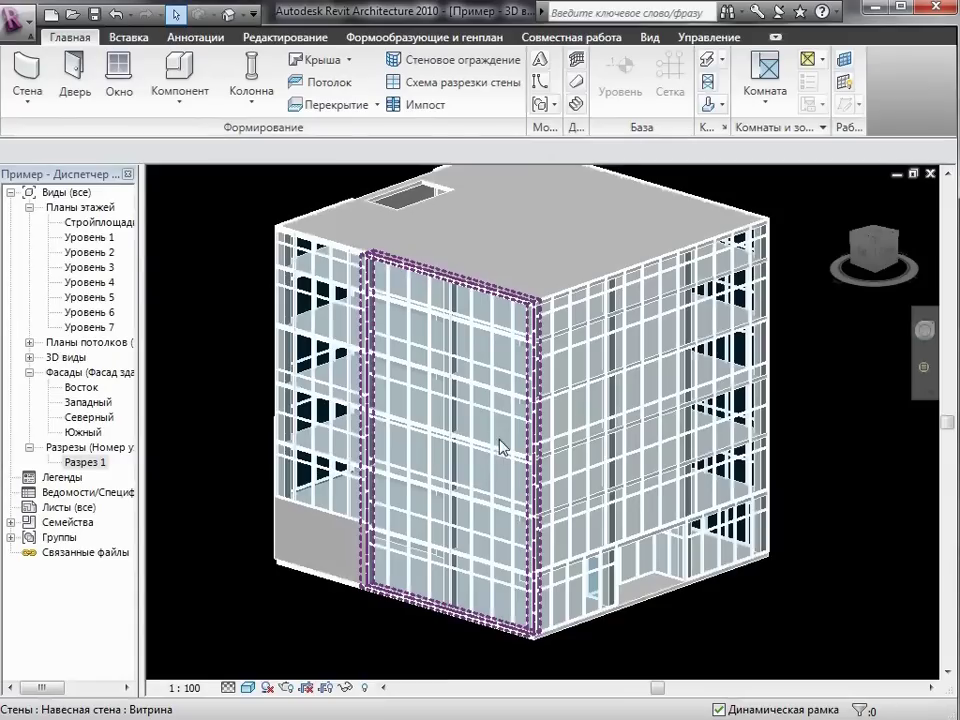
{"action": "mouse_move", "coordinate": [500, 447]}
{"action": "middle_mouse_down", "text": "shift"}
{"action": "mouse_move", "coordinate": [668, 494]}
{"action": "mouse_move", "coordinate": [791, 493]}
{"action": "middle_mouse_up", "text": "shift"}
Step: Export Revit's 3D view as DWG Пример-3Dвид-{3D} into Чертежи, replacing the old file, then minimize Revit
{"action": "left_click", "coordinate": [28, 30]}
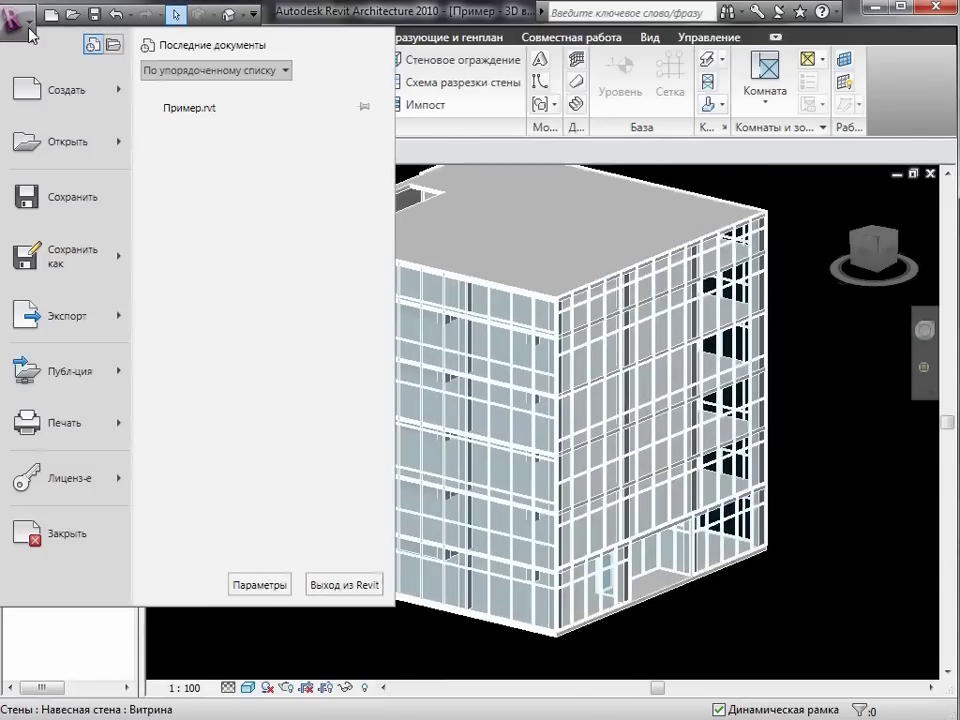
{"action": "mouse_move", "coordinate": [62, 316]}
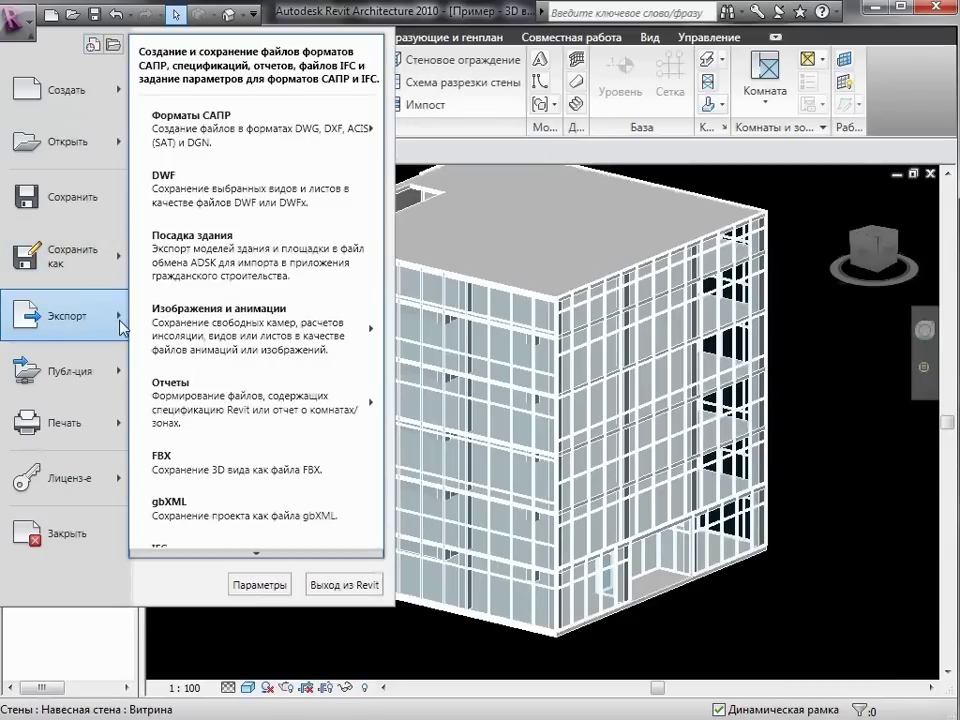
{"action": "mouse_move", "coordinate": [258, 128]}
{"action": "left_click", "coordinate": [409, 113]}
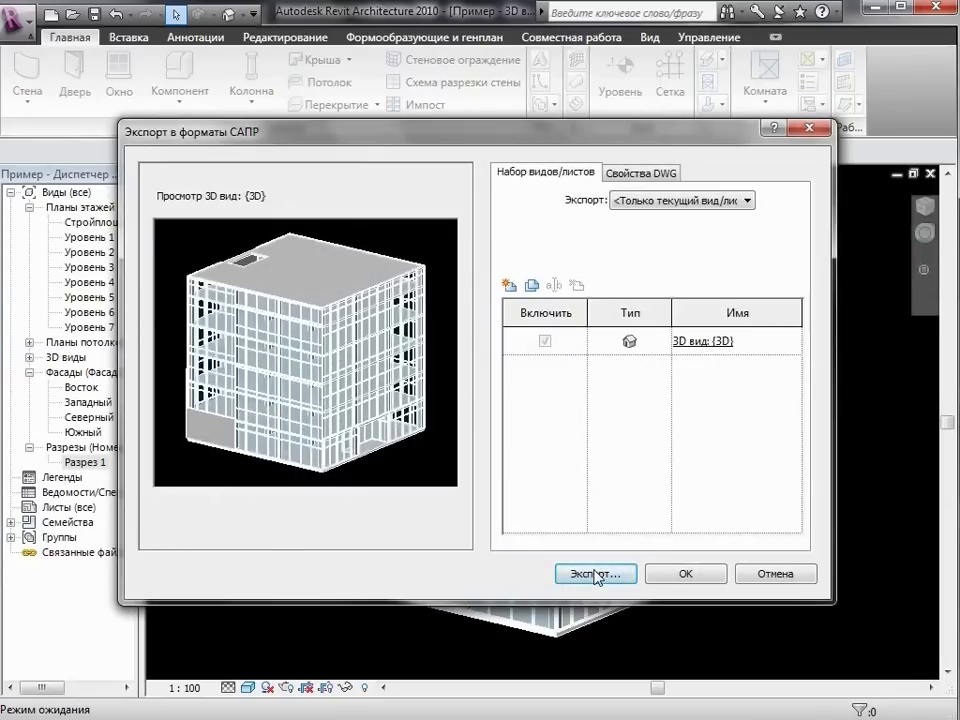
{"action": "left_click", "coordinate": [597, 577]}
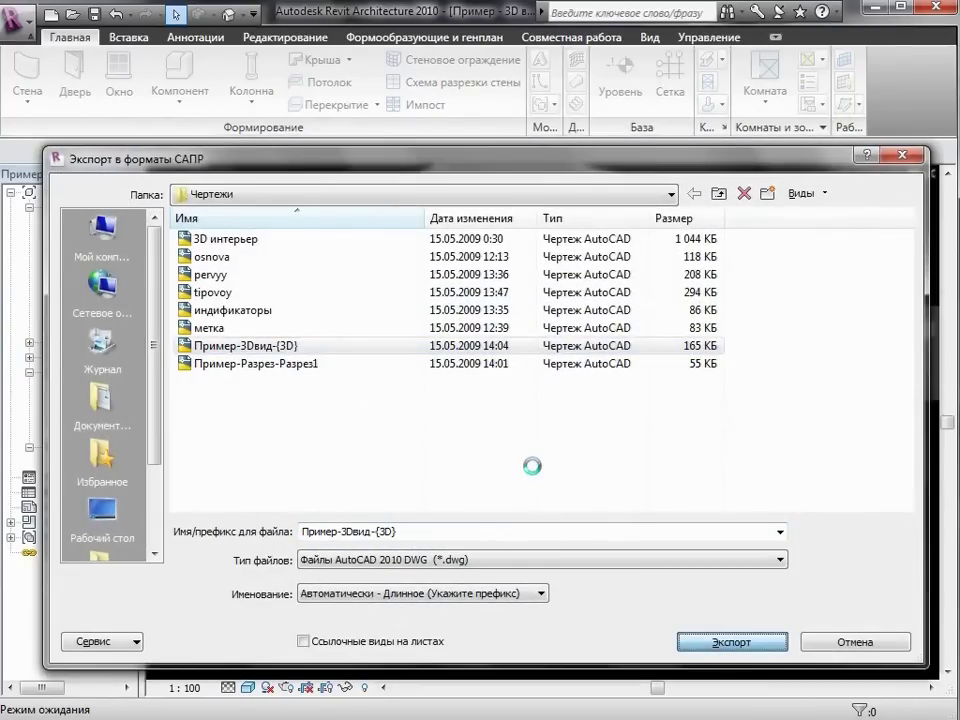
{"action": "left_click", "coordinate": [652, 492]}
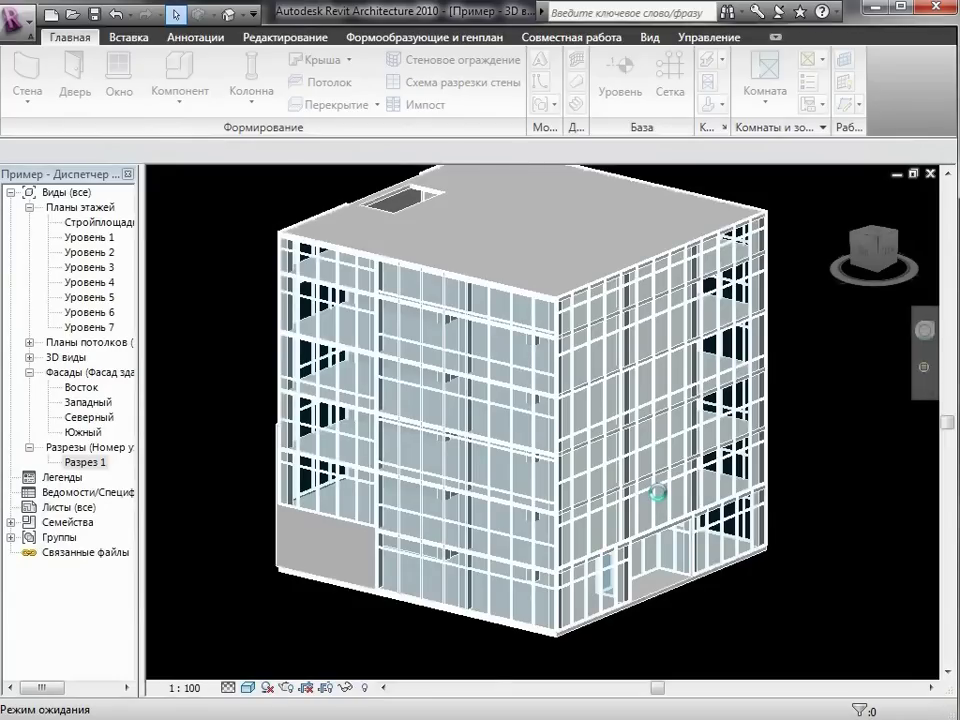
{"action": "left_click", "coordinate": [872, 10]}
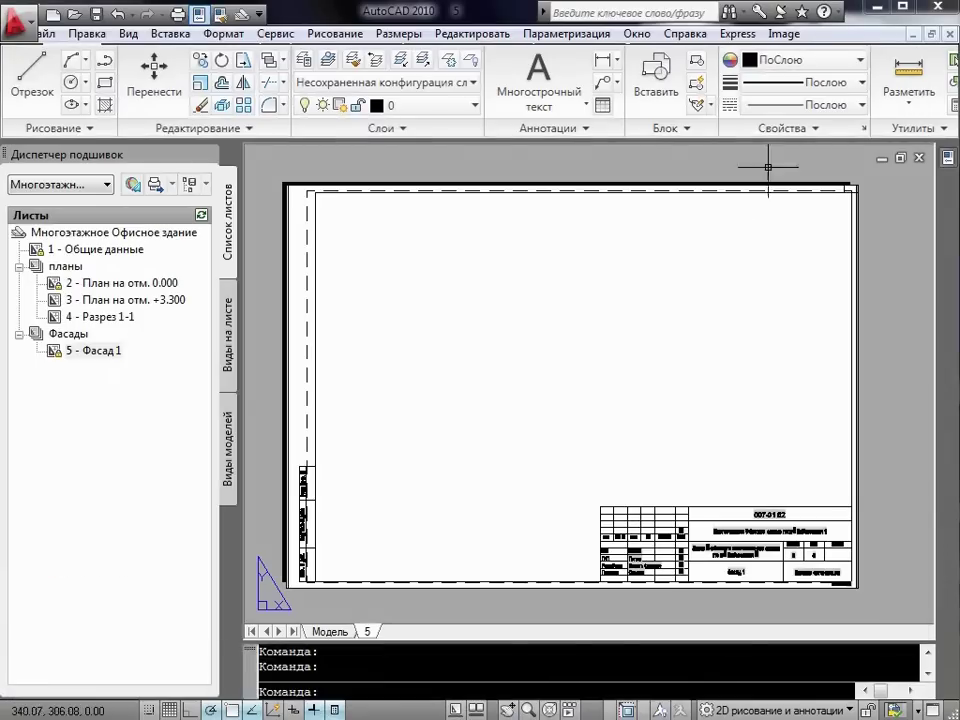
Step: Place the Пример-3Dвид-{3D}.dwg model view from Чертежи onto sheet 5
{"action": "left_click", "coordinate": [230, 440]}
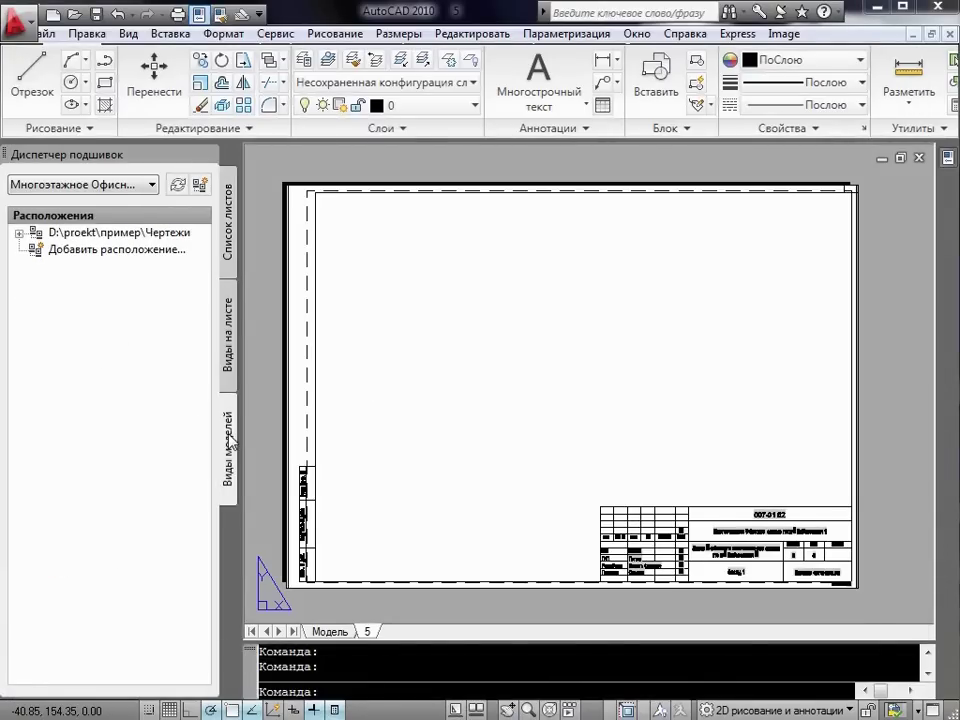
{"action": "left_click", "coordinate": [20, 236]}
{"action": "left_click", "coordinate": [140, 352]}
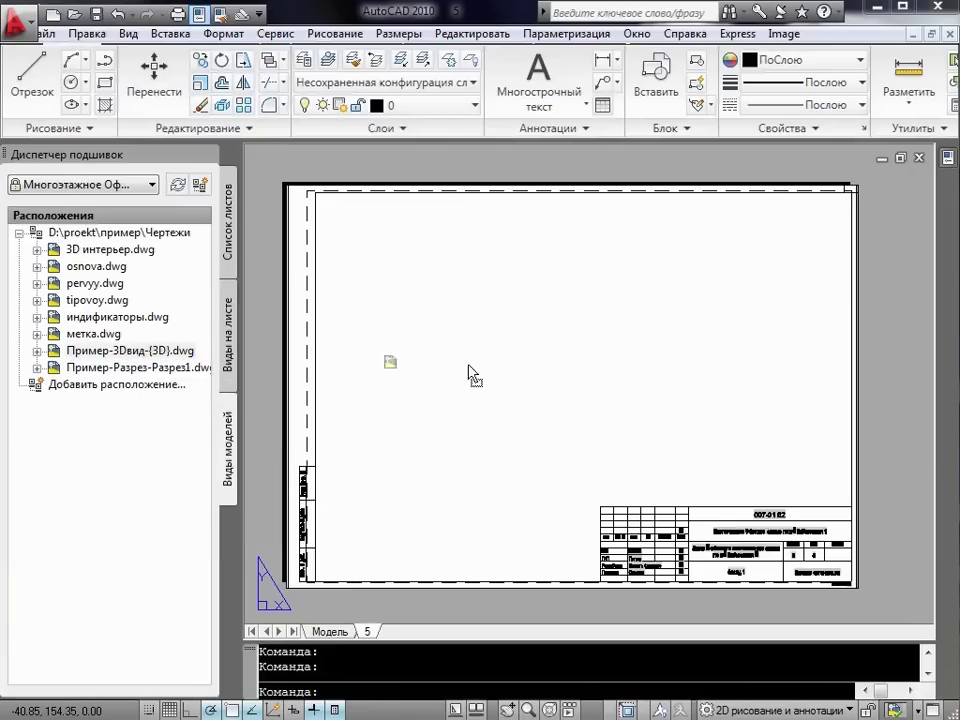
{"action": "left_click_drag", "start_coordinate": [122, 357], "coordinate": [596, 392]}
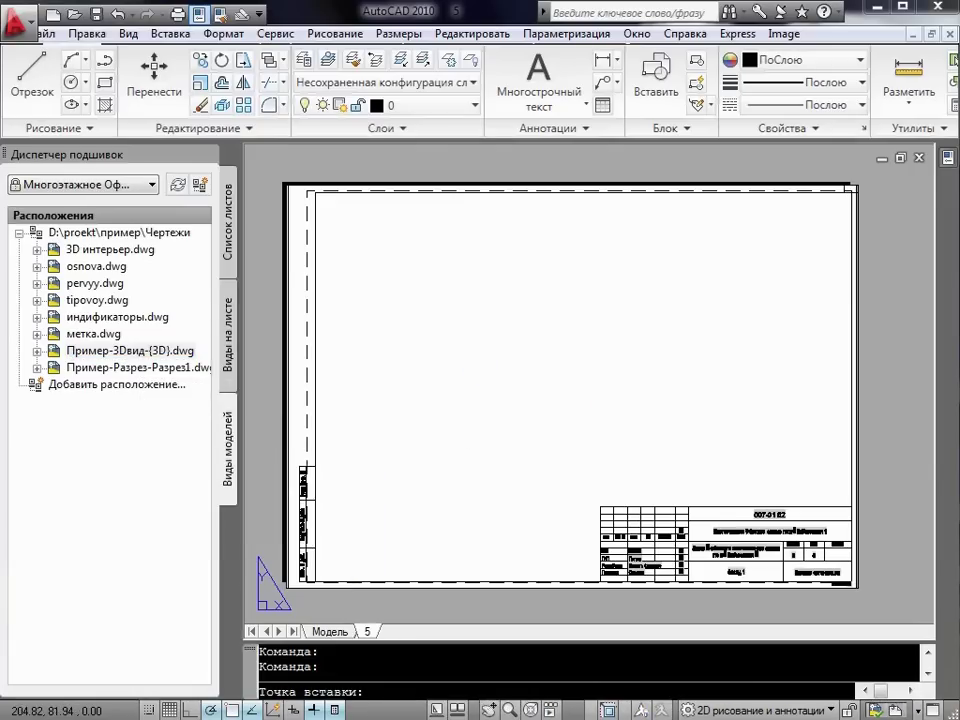
{"action": "left_click", "coordinate": [425, 471]}
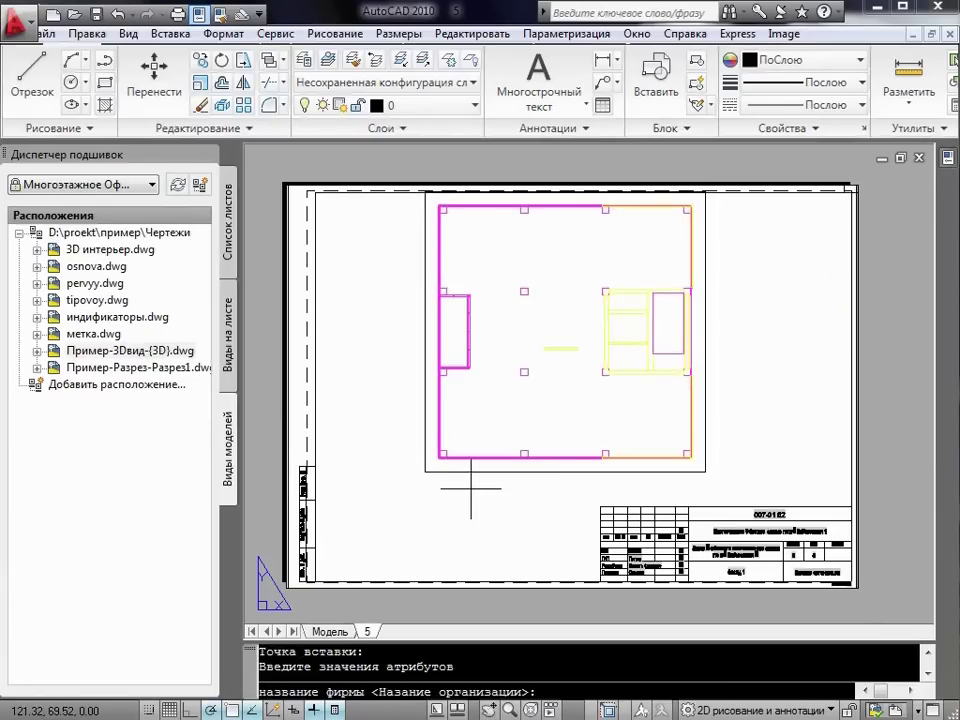
{"action": "key", "text": "Escape"}
{"action": "middle_click_drag", "start_coordinate": [584, 399], "coordinate": [574, 428]}
Step: Enlarge the viewport at both corners and orbit its model into an isometric view
{"action": "left_click_drag", "start_coordinate": [479, 509], "coordinate": [428, 491]}
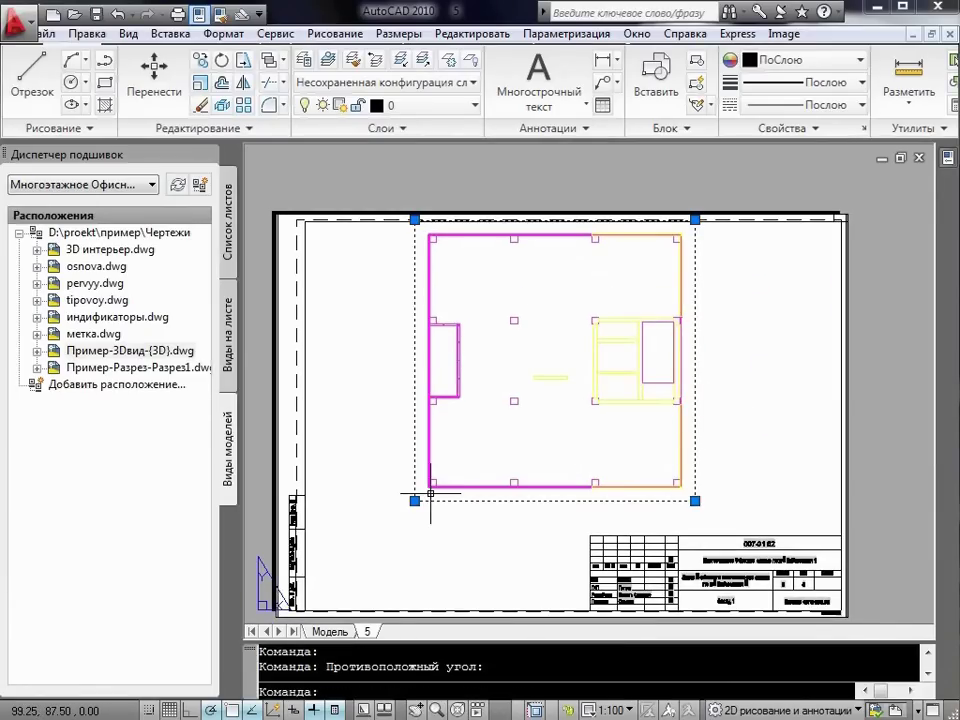
{"action": "left_click", "coordinate": [415, 500]}
{"action": "left_click", "coordinate": [363, 542]}
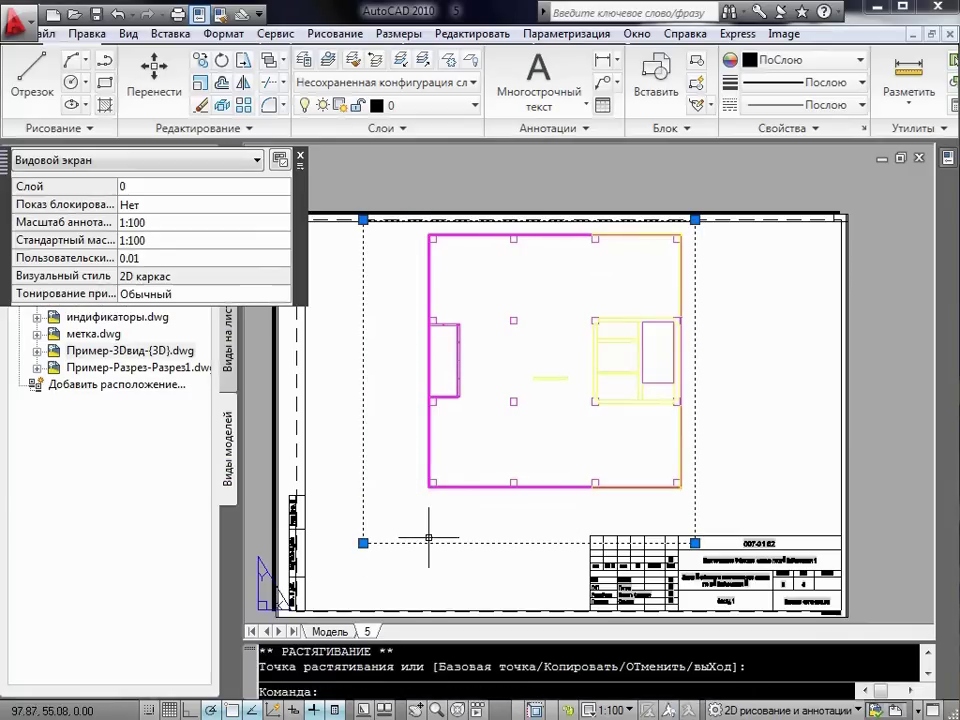
{"action": "left_click", "coordinate": [695, 218]}
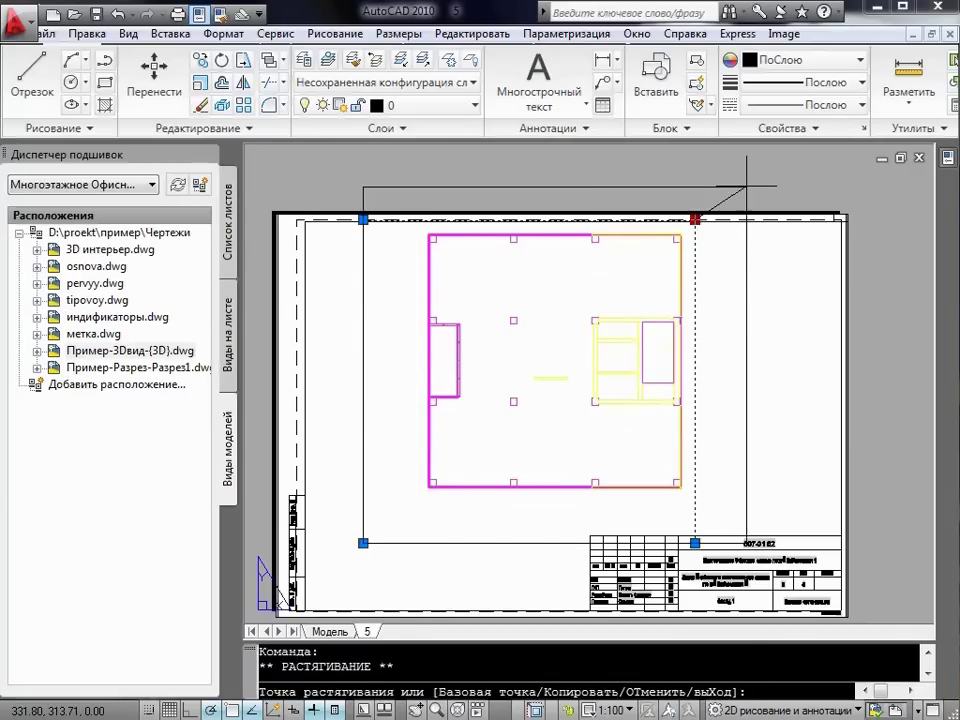
{"action": "left_click", "coordinate": [746, 187]}
{"action": "key", "text": "Escape"}
{"action": "double_click", "coordinate": [591, 434]}
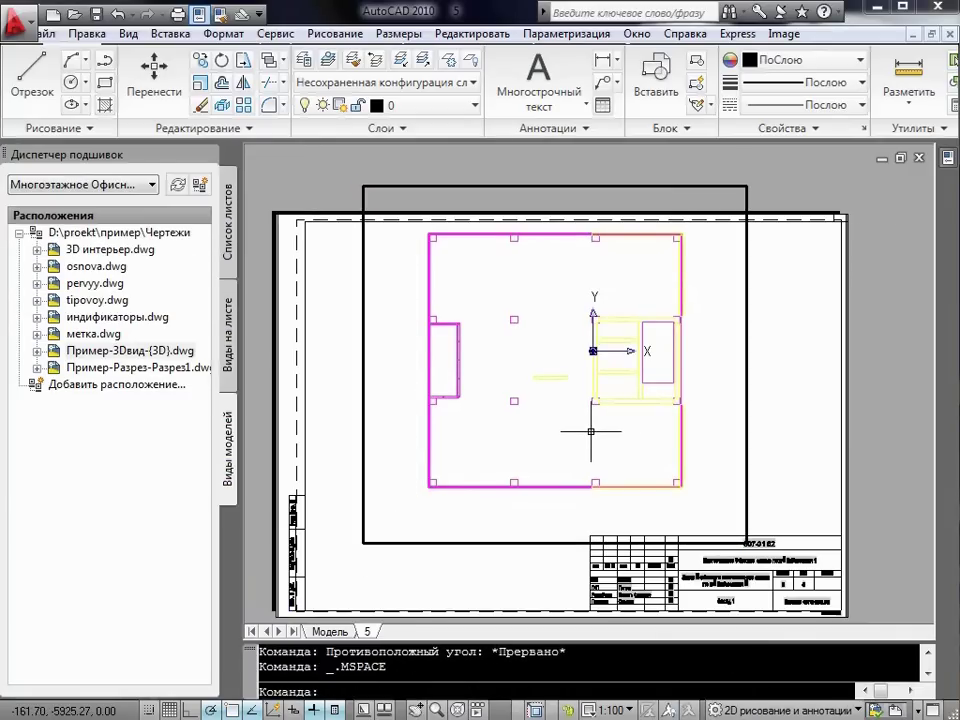
{"action": "middle_click_drag", "start_coordinate": [583, 427], "coordinate": [682, 456], "text": "shift"}
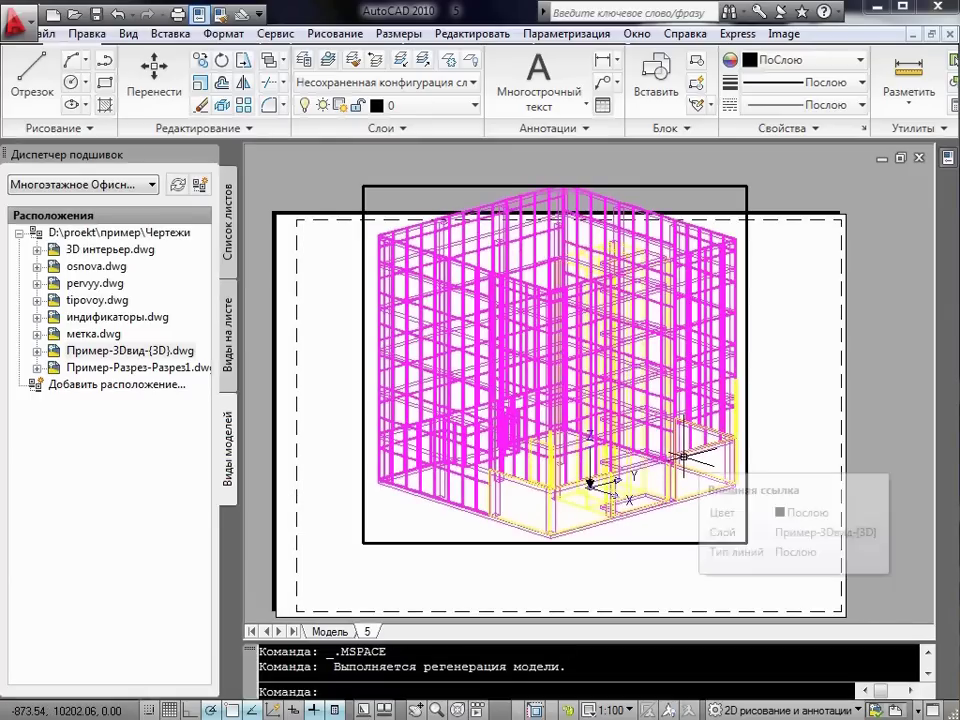
Step: Return to paper space, switch to the 3D моделирование workspace, and go back to layout 5
{"action": "double_click", "coordinate": [811, 330]}
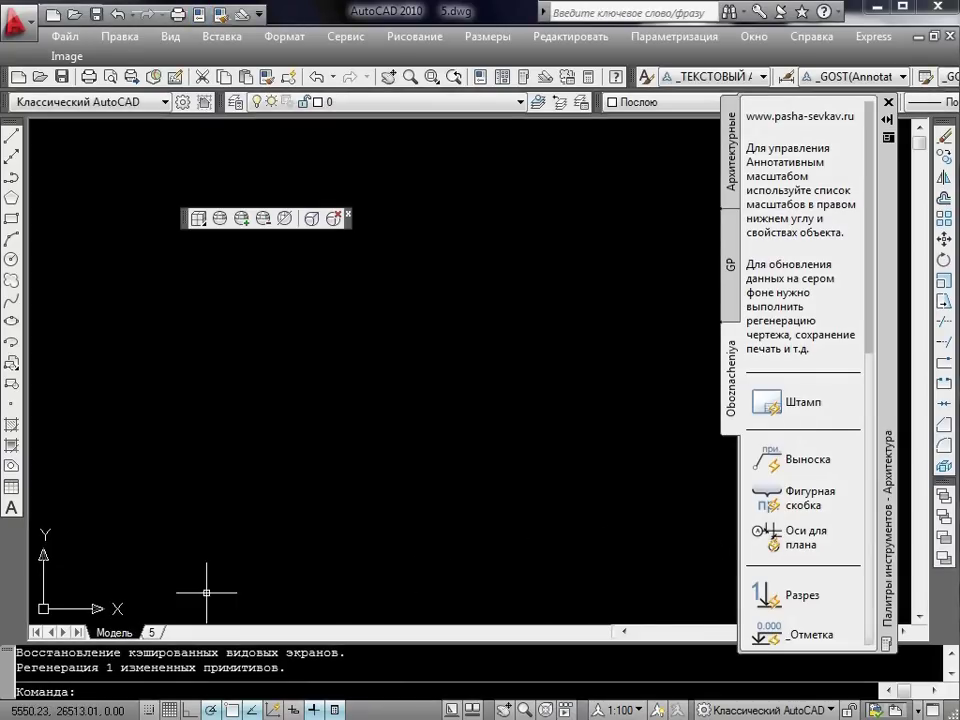
{"action": "left_click", "coordinate": [153, 632]}
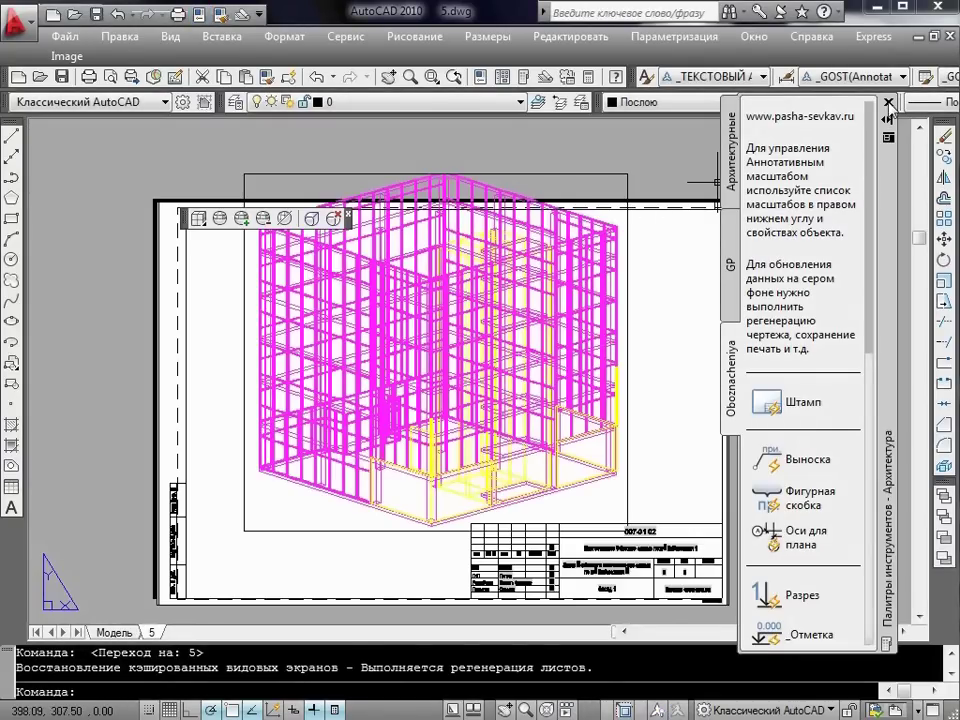
{"action": "left_click_drag", "start_coordinate": [800, 632], "coordinate": [740, 632]}
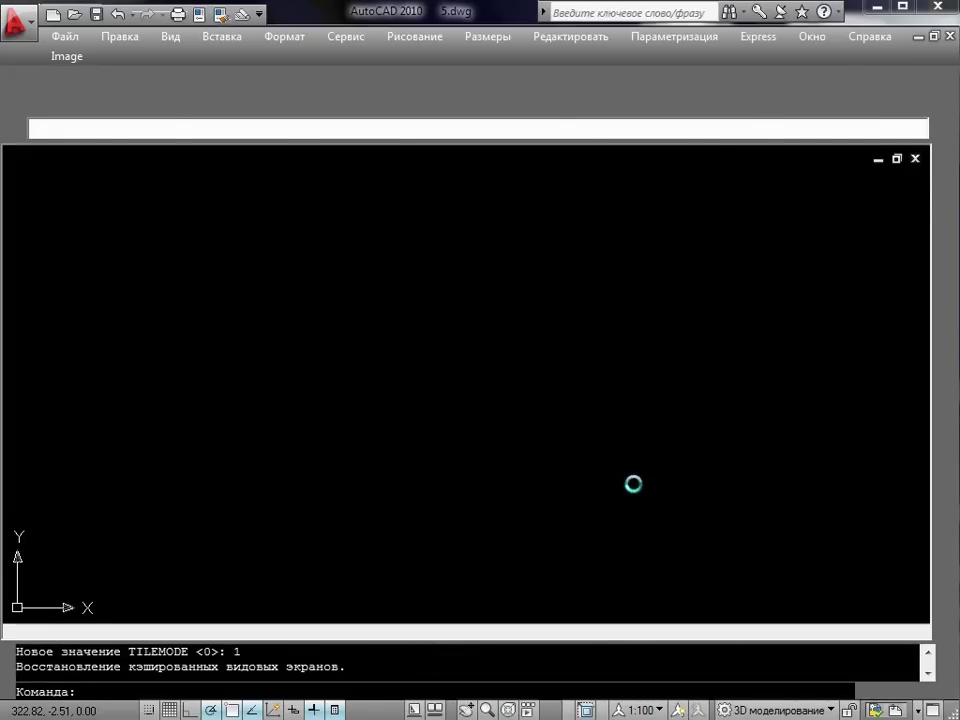
Step: On sheet 5, shade the viewport model in Концептуальный style and show it from the Слева view
{"action": "left_click", "coordinate": [126, 631]}
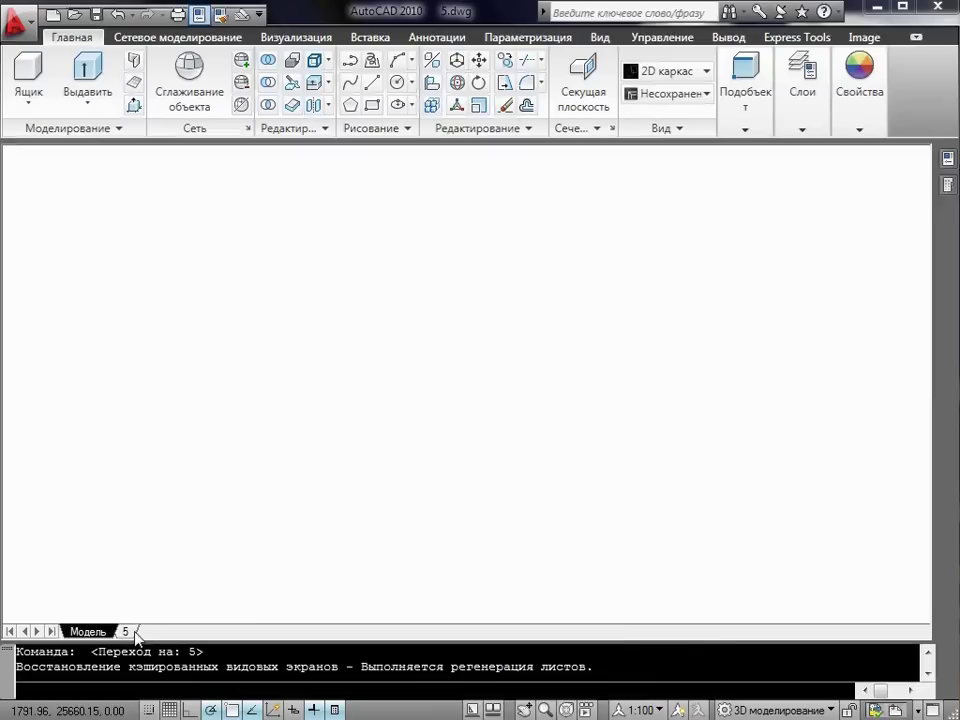
{"action": "left_click", "coordinate": [530, 418]}
{"action": "double_click", "coordinate": [540, 410]}
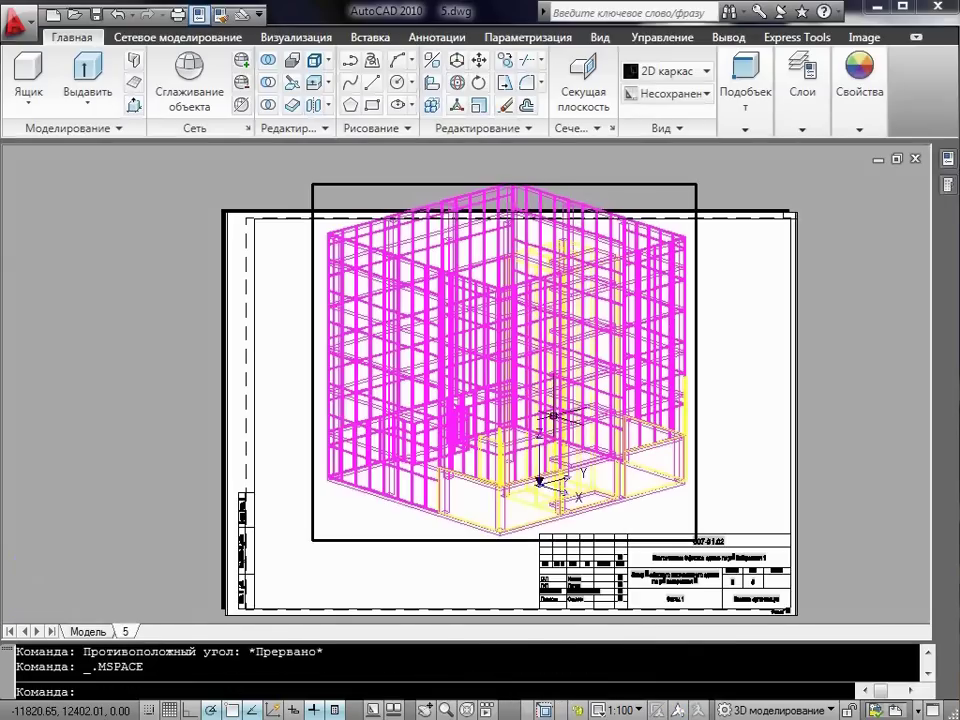
{"action": "left_click", "coordinate": [700, 76]}
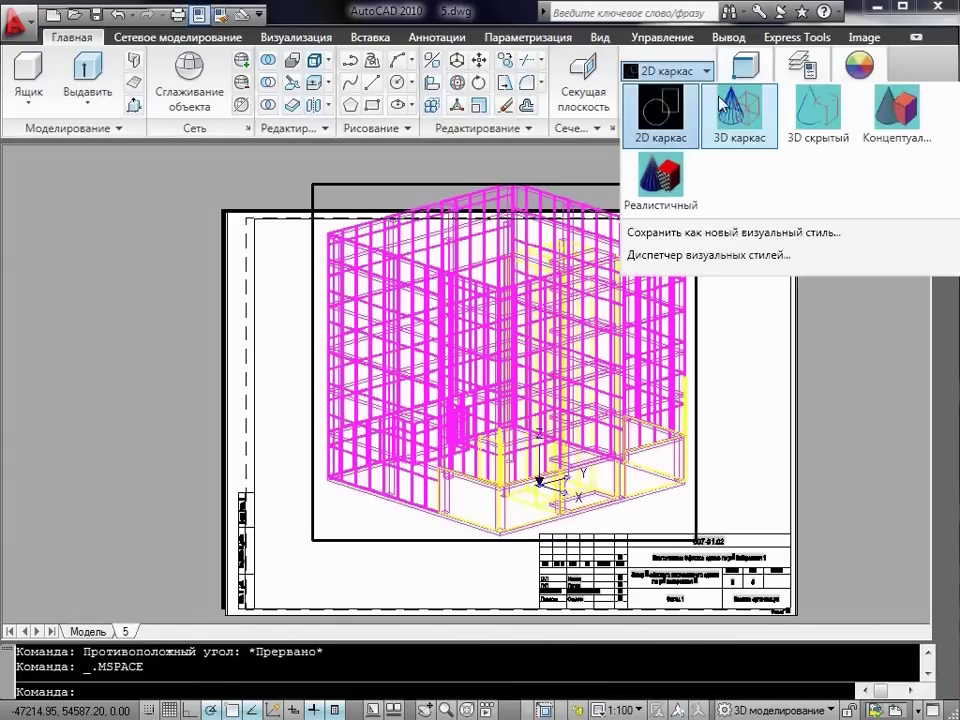
{"action": "left_click", "coordinate": [892, 110]}
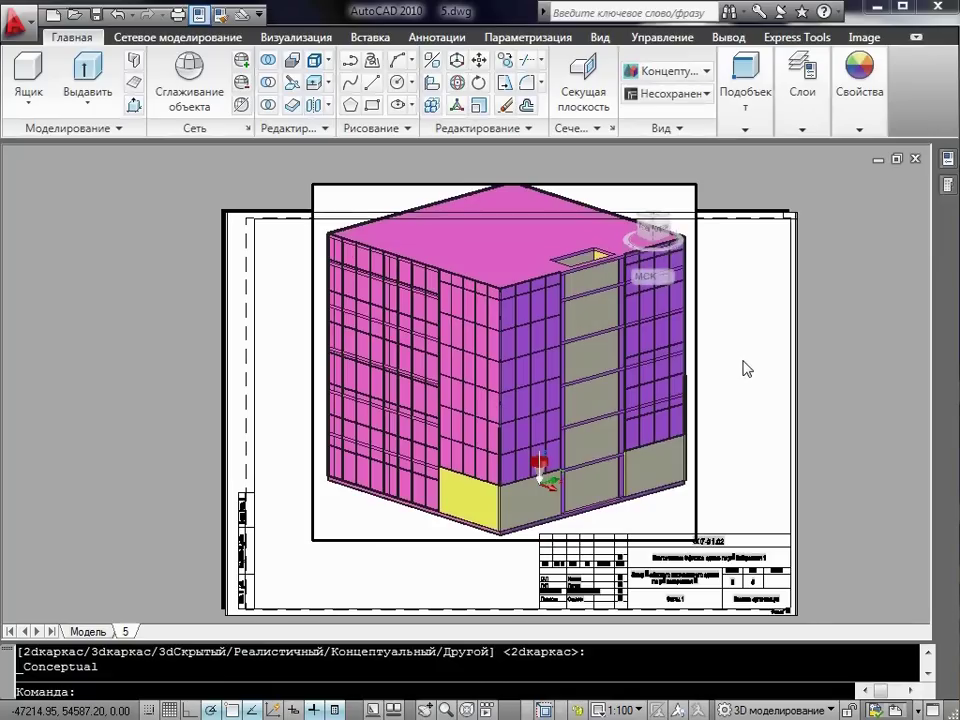
{"action": "left_click", "coordinate": [690, 93]}
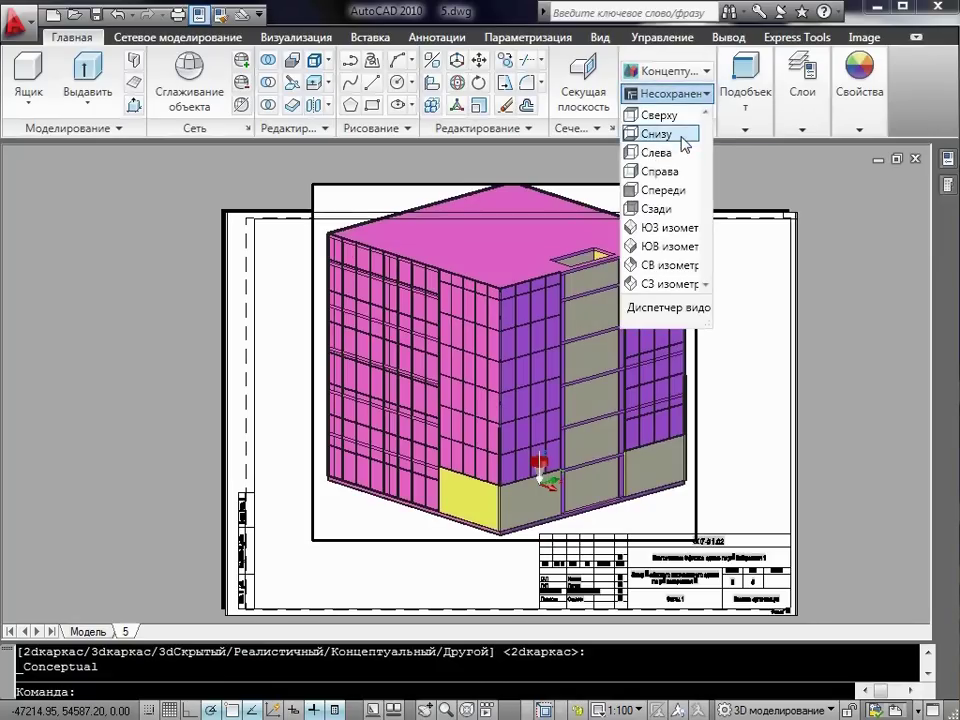
{"action": "left_click", "coordinate": [679, 155]}
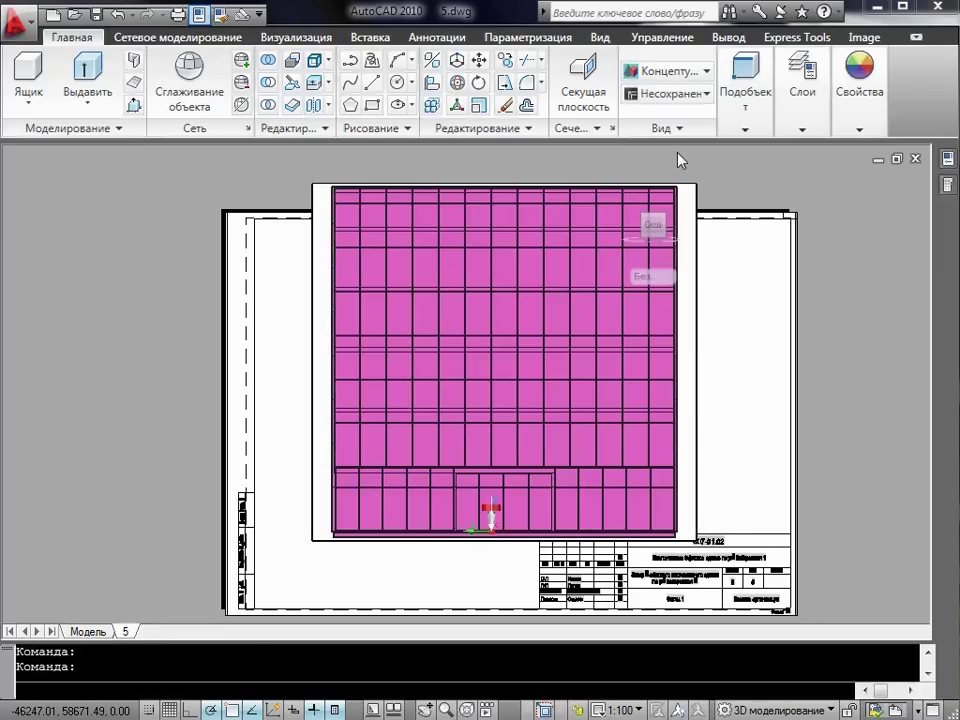
Step: Set the elevation viewport's annotation scale to 1:100 and lock its display (Показ блокирования: Да)
{"action": "double_click", "coordinate": [728, 327]}
{"action": "left_click", "coordinate": [720, 330]}
{"action": "left_click", "coordinate": [688, 318]}
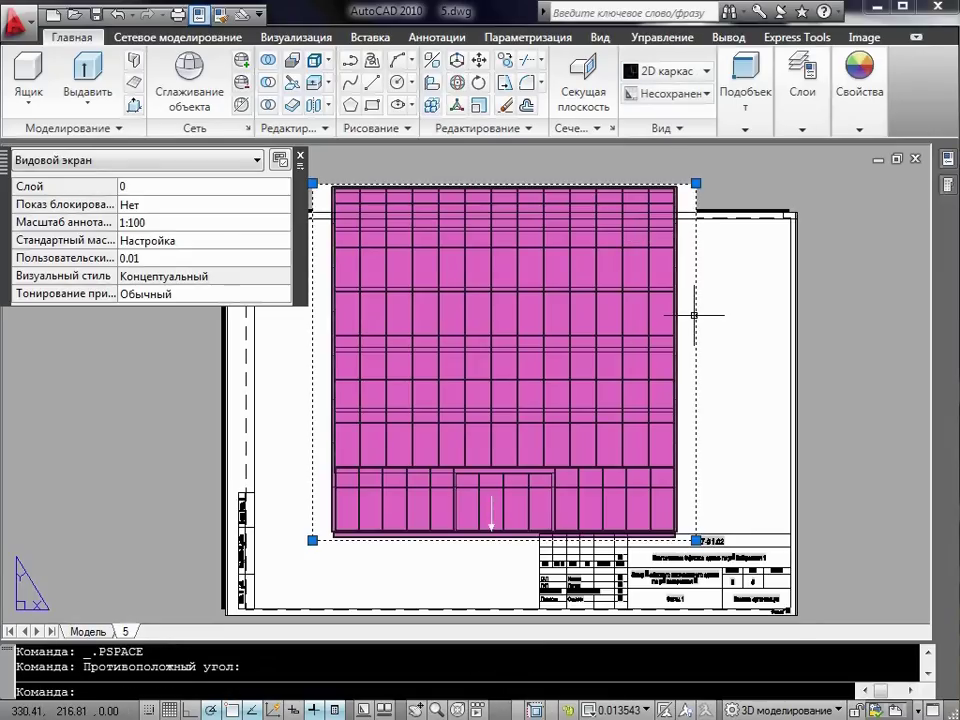
{"action": "left_click", "coordinate": [210, 224]}
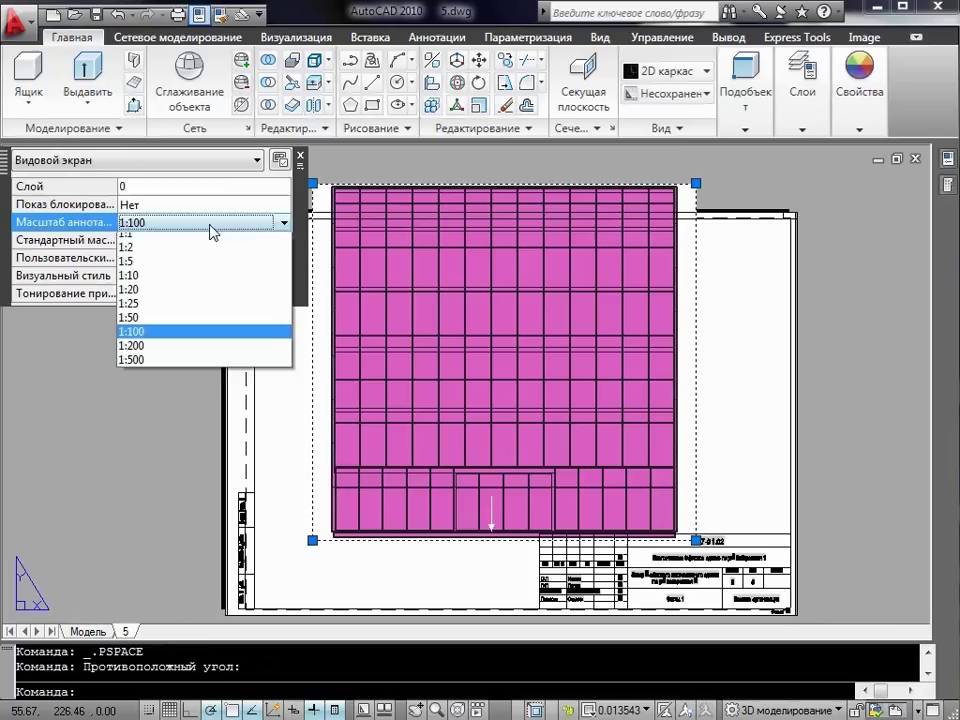
{"action": "left_click", "coordinate": [179, 354]}
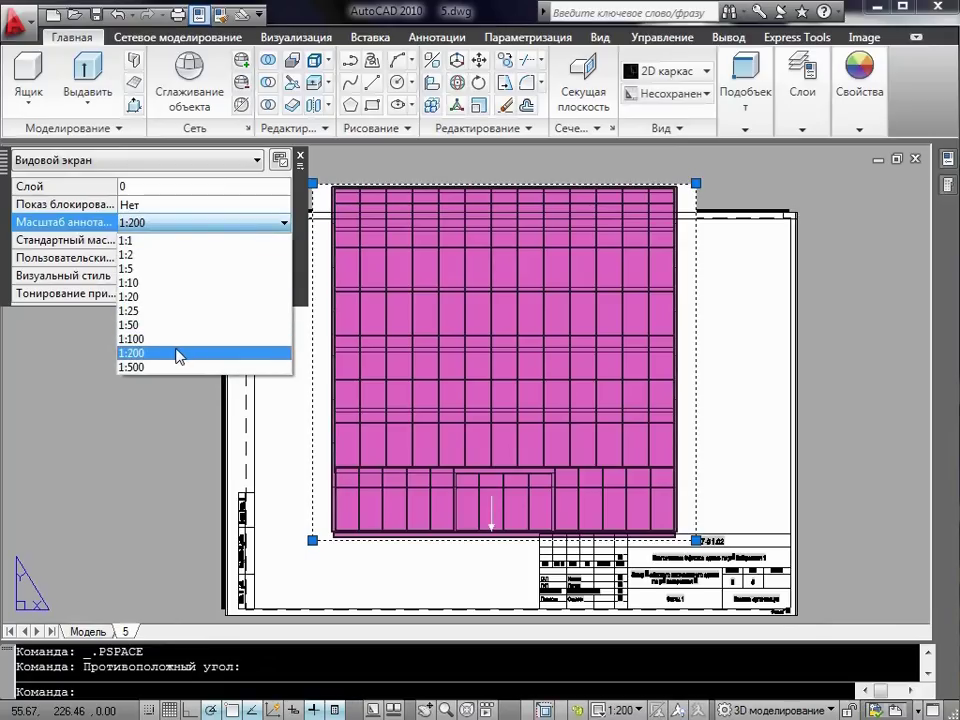
{"action": "left_click", "coordinate": [171, 224]}
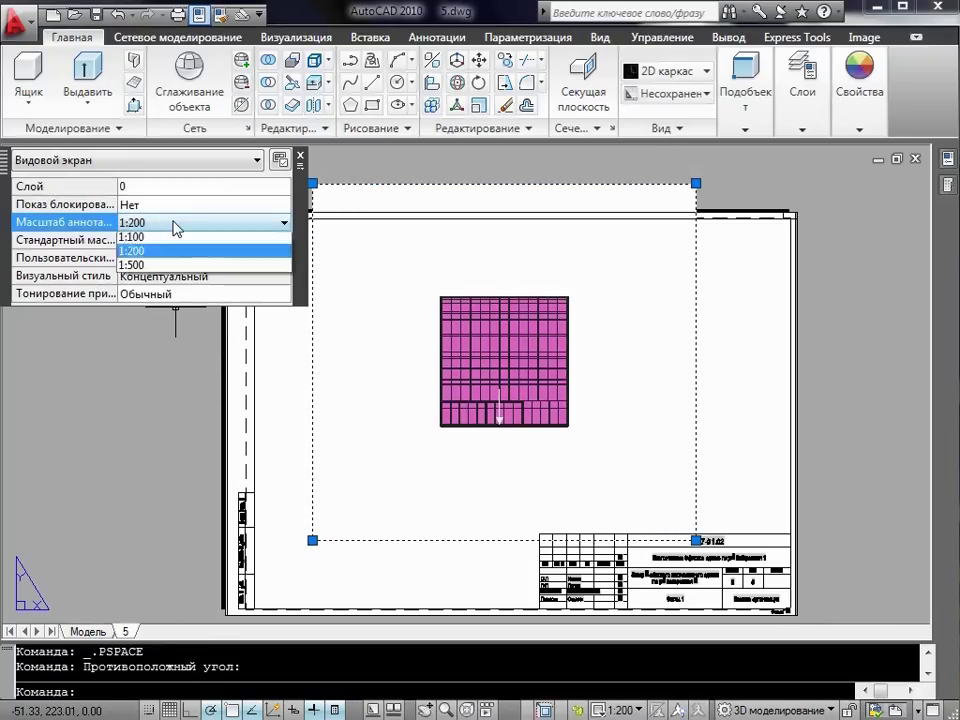
{"action": "left_click", "coordinate": [165, 339]}
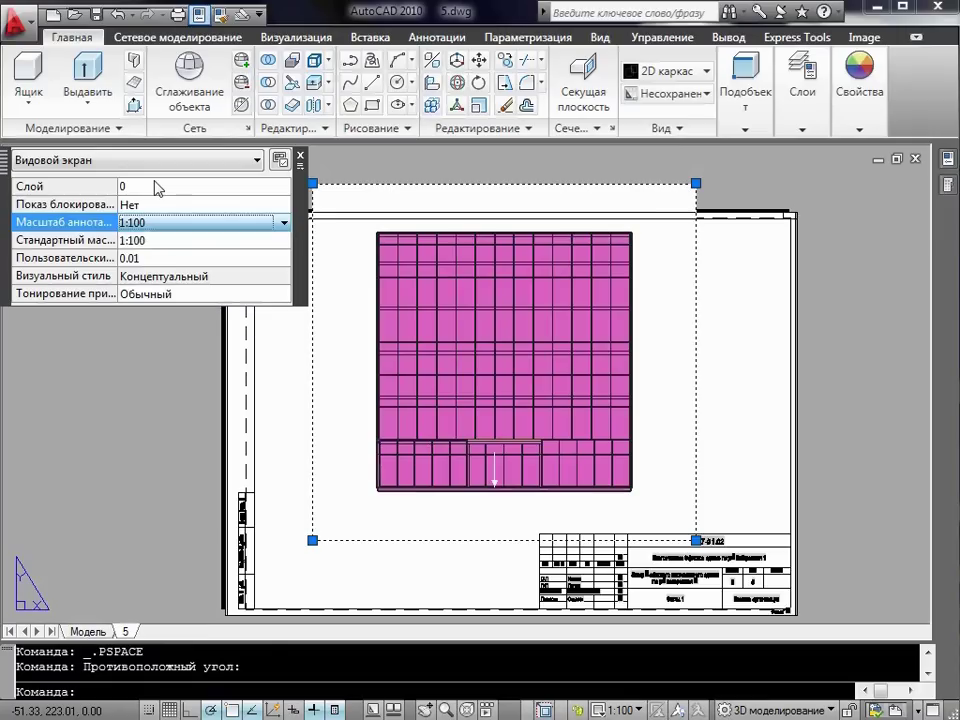
{"action": "left_click", "coordinate": [152, 204]}
{"action": "left_click", "coordinate": [155, 205]}
{"action": "left_click", "coordinate": [152, 223]}
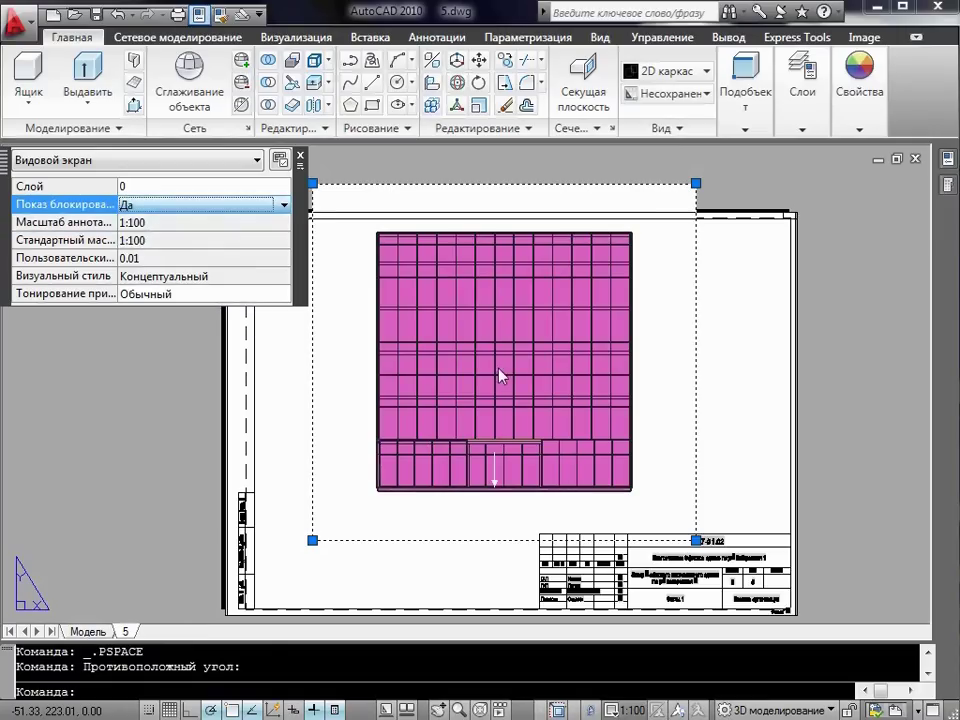
{"action": "left_click_drag", "start_coordinate": [723, 424], "coordinate": [724, 415]}
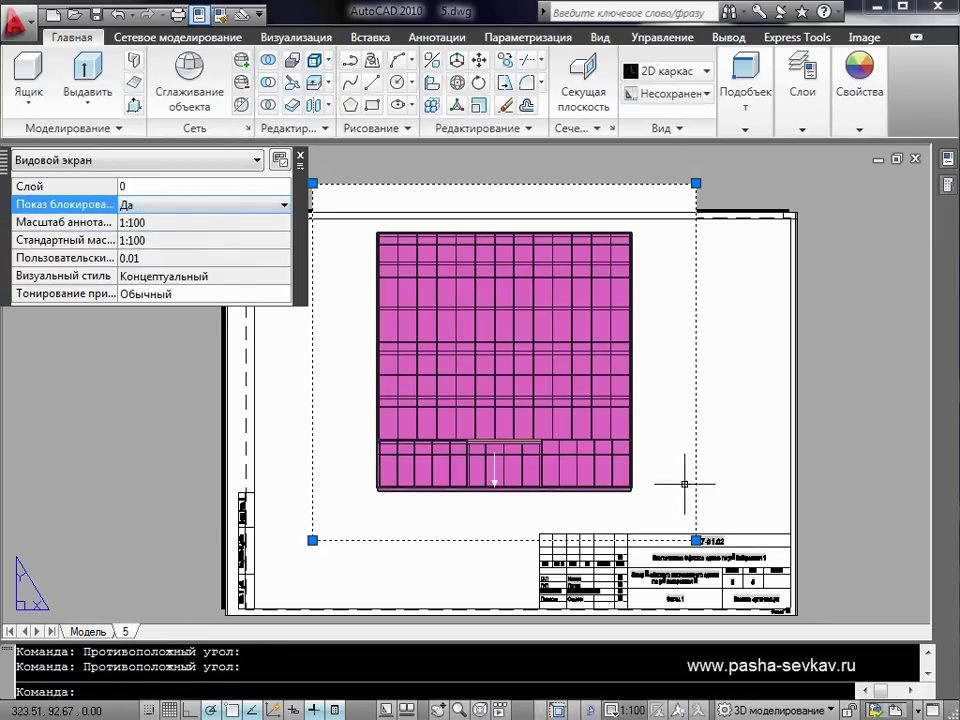
{"action": "key", "text": "Escape"}
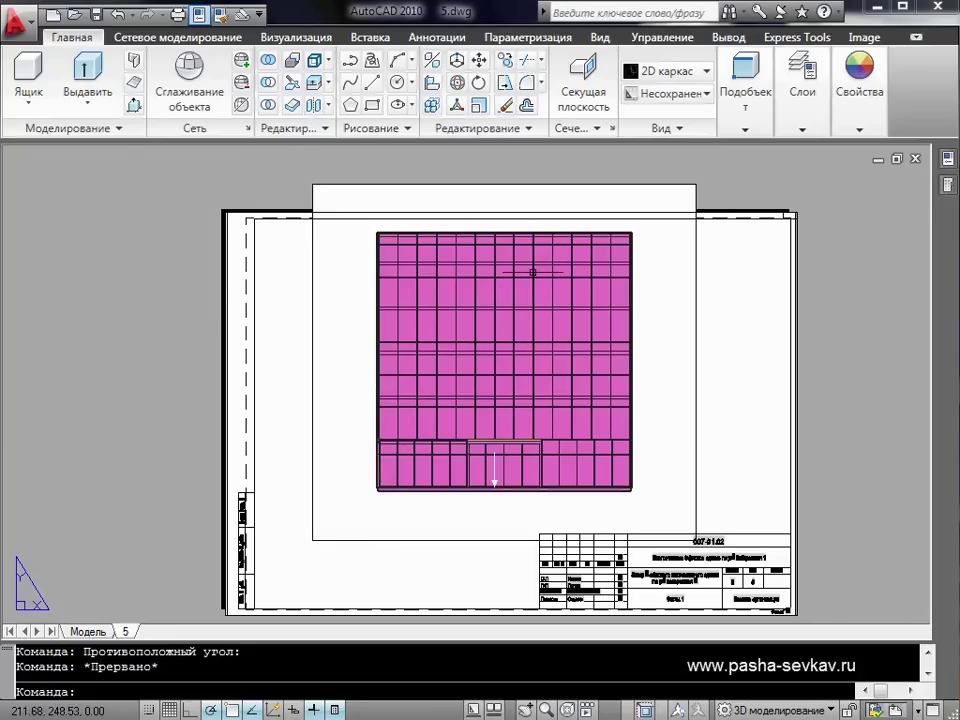
Step: Open sheet 1 - Общие данные from the Sheet Set Manager
{"action": "middle_click_drag", "start_coordinate": [693, 412], "coordinate": [683, 422]}
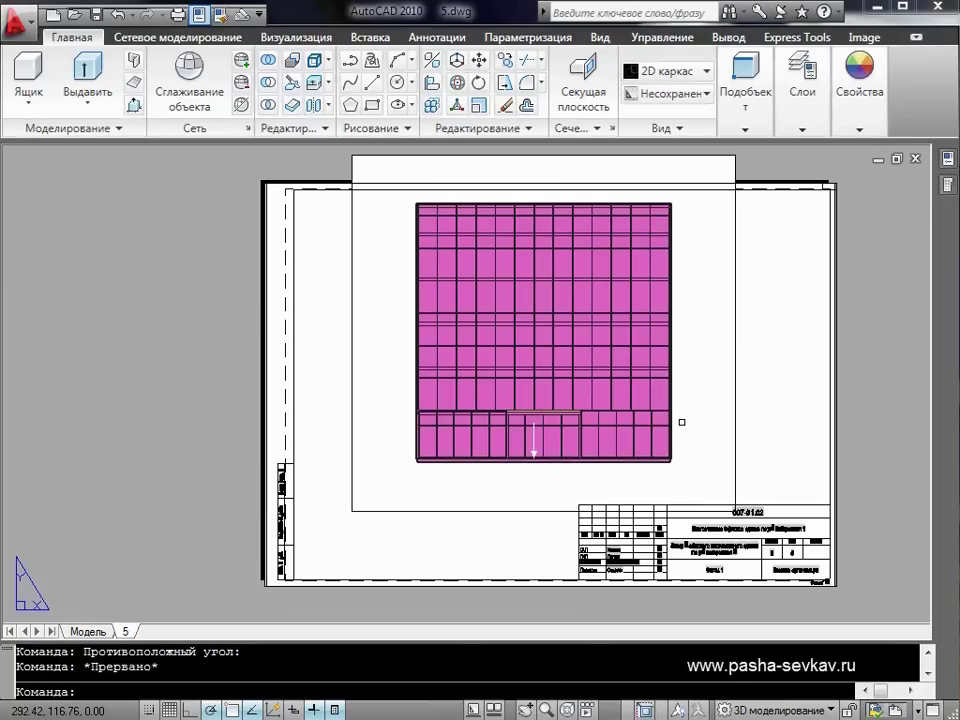
{"action": "key", "text": "Return"}
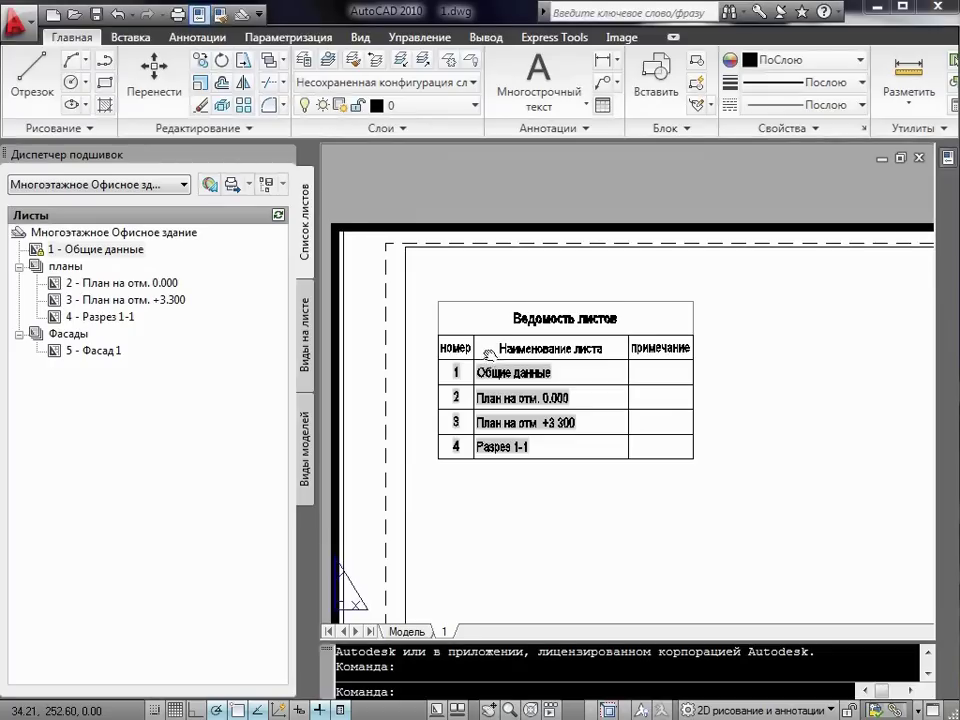
{"action": "scroll", "coordinate": [488, 351], "scroll_direction": "down", "scroll_amount": 2}
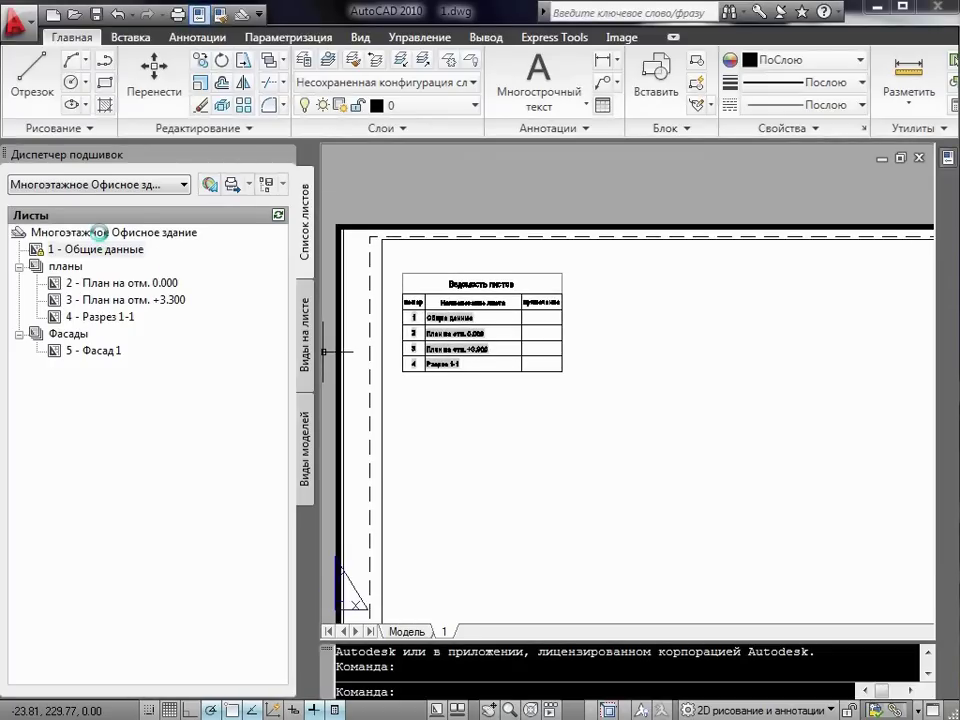
Step: Create a new sheet group named интерьер in the office building sheet set
{"action": "right_click", "coordinate": [98, 232]}
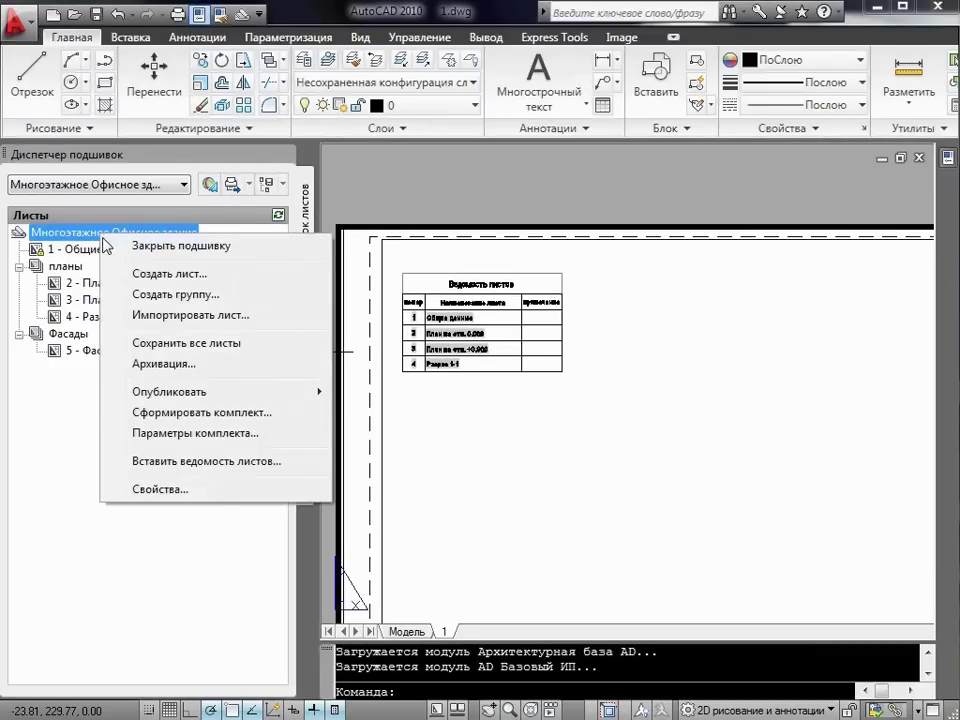
{"action": "left_click", "coordinate": [166, 295]}
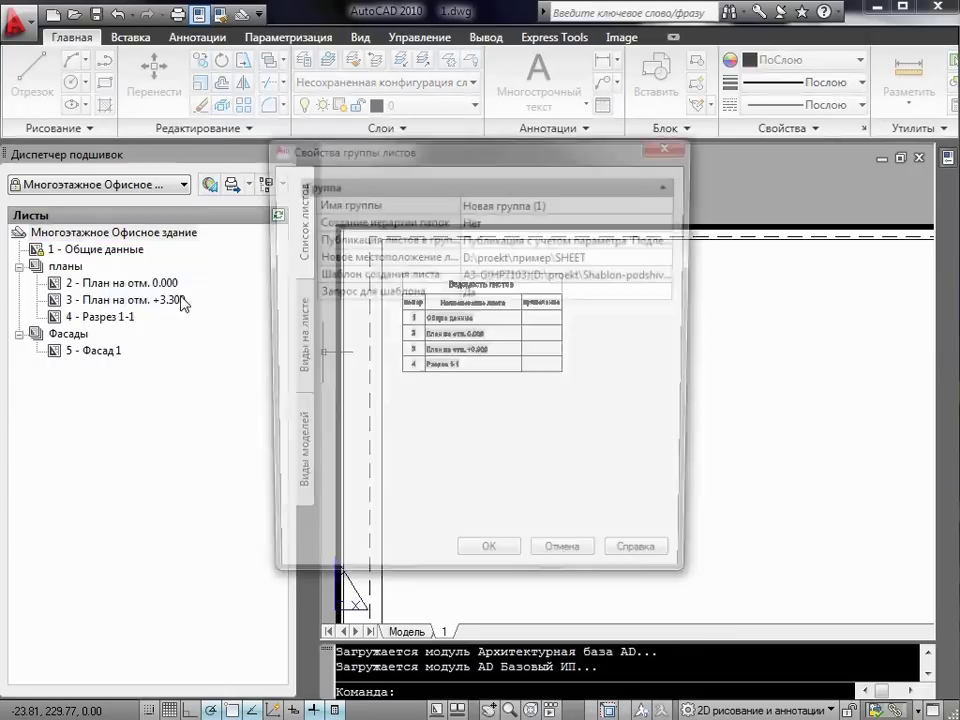
{"action": "type", "text": "интерьер"}
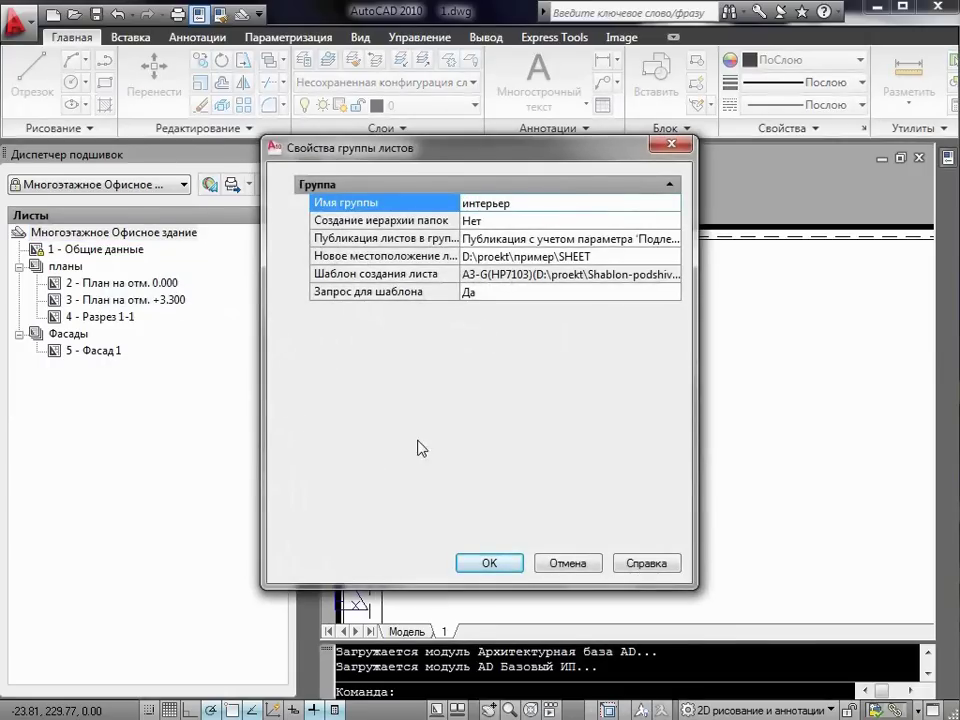
{"action": "left_click", "coordinate": [490, 564]}
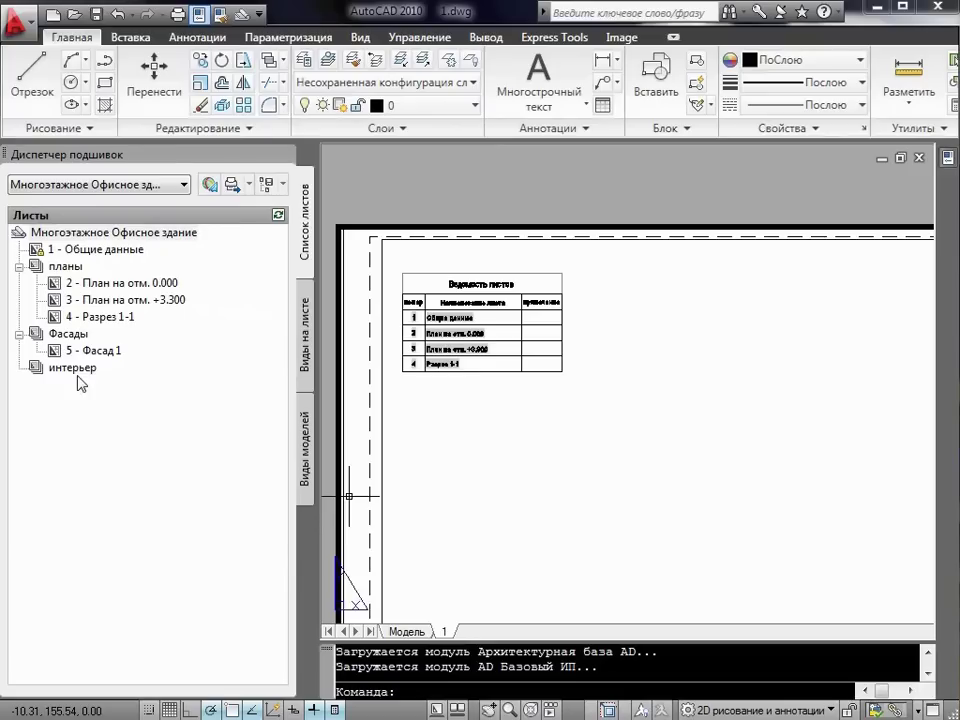
Step: Start a new sheet in интерьер using the Shablon-podshivki template from the proekt folder
{"action": "left_click", "coordinate": [76, 369]}
{"action": "right_click", "coordinate": [79, 376]}
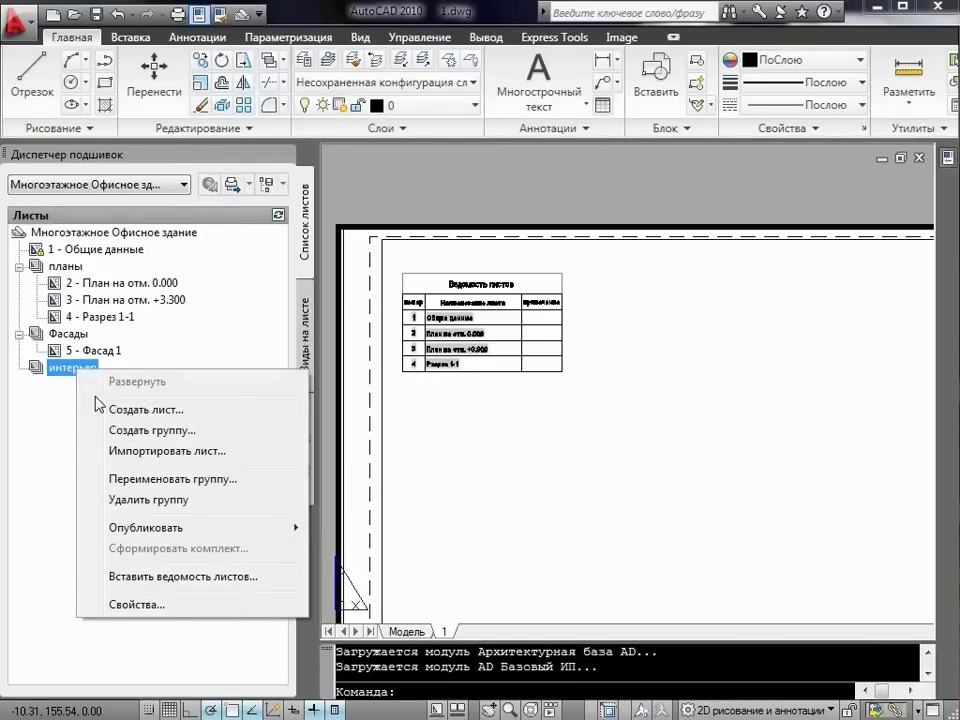
{"action": "left_click", "coordinate": [204, 410]}
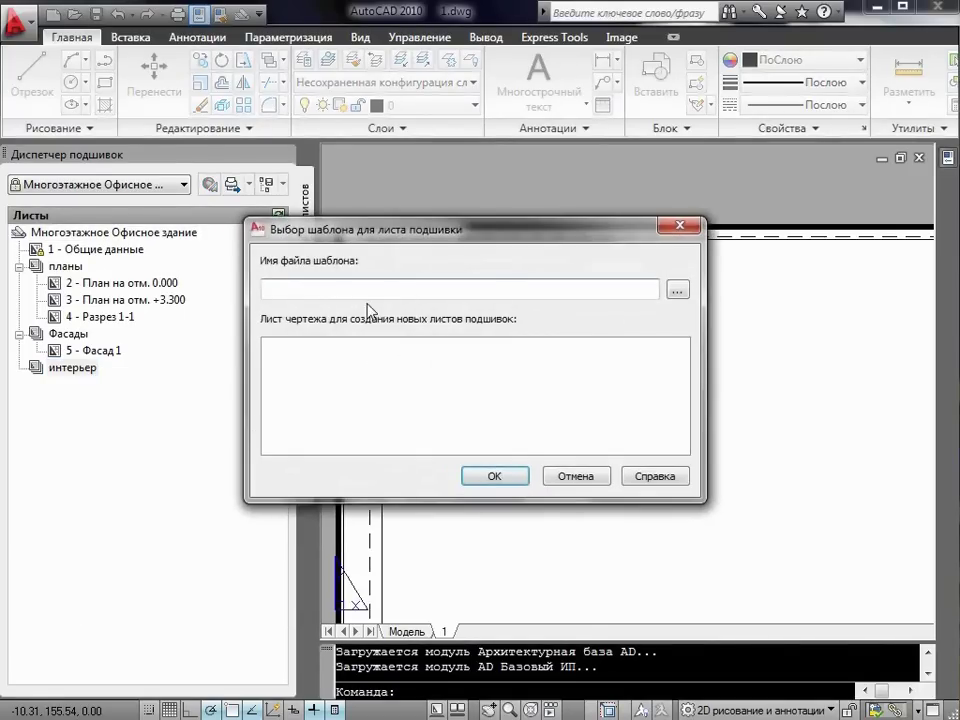
{"action": "left_click", "coordinate": [676, 290]}
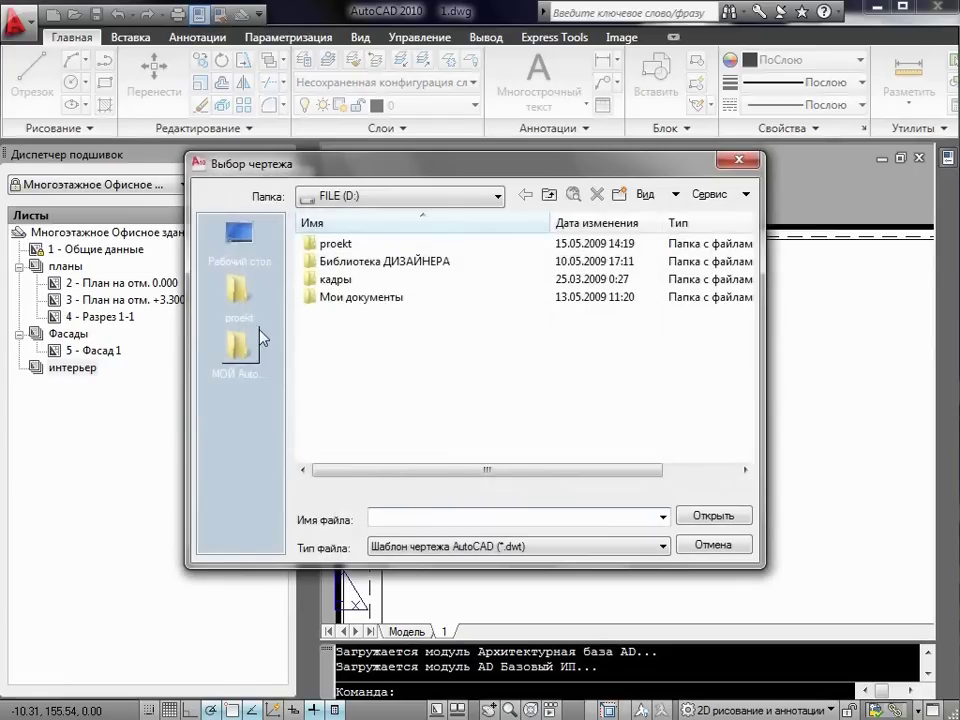
{"action": "left_click", "coordinate": [240, 292]}
{"action": "left_click", "coordinate": [410, 369]}
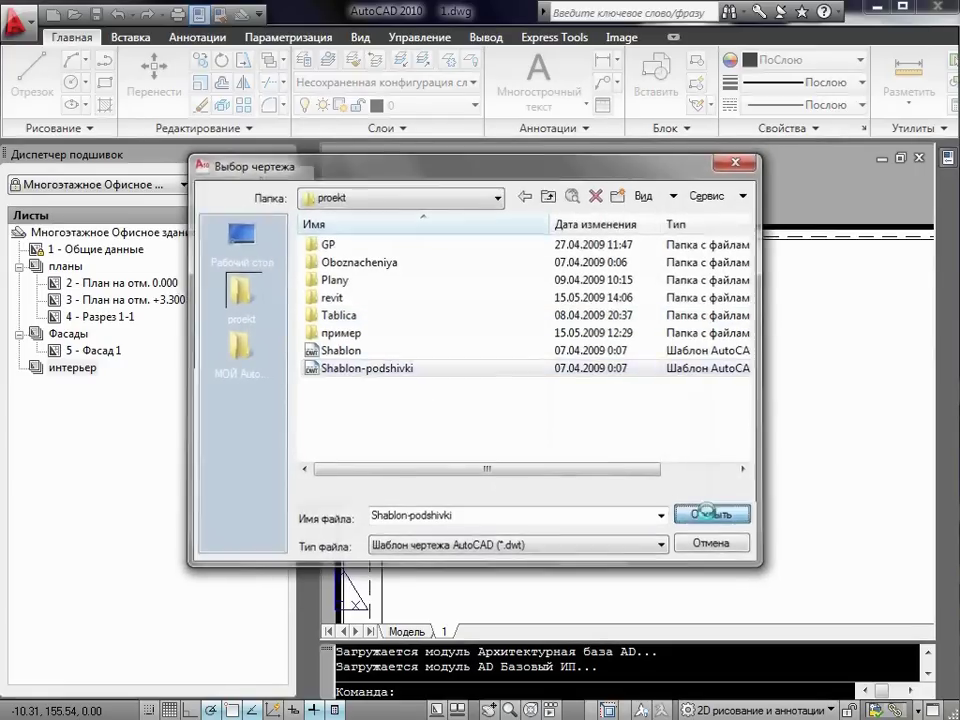
{"action": "left_click", "coordinate": [710, 515]}
{"action": "left_click", "coordinate": [490, 478]}
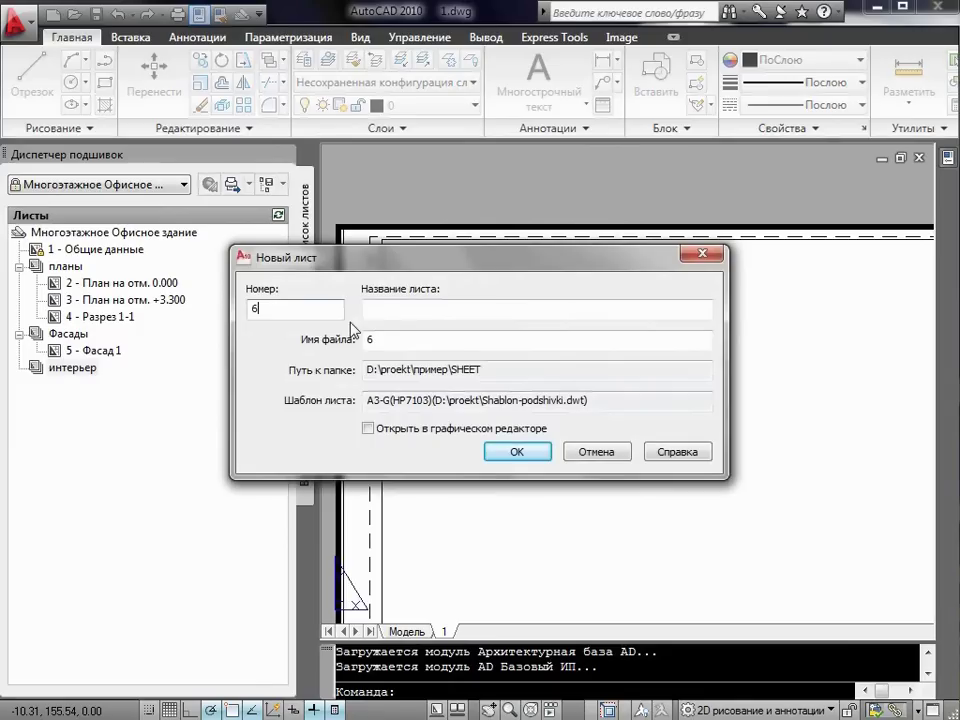
Step: Create the sheet as number 6 titled Развертка and select it
{"action": "left_click", "coordinate": [401, 313]}
{"action": "type", "text": "Развертка"}
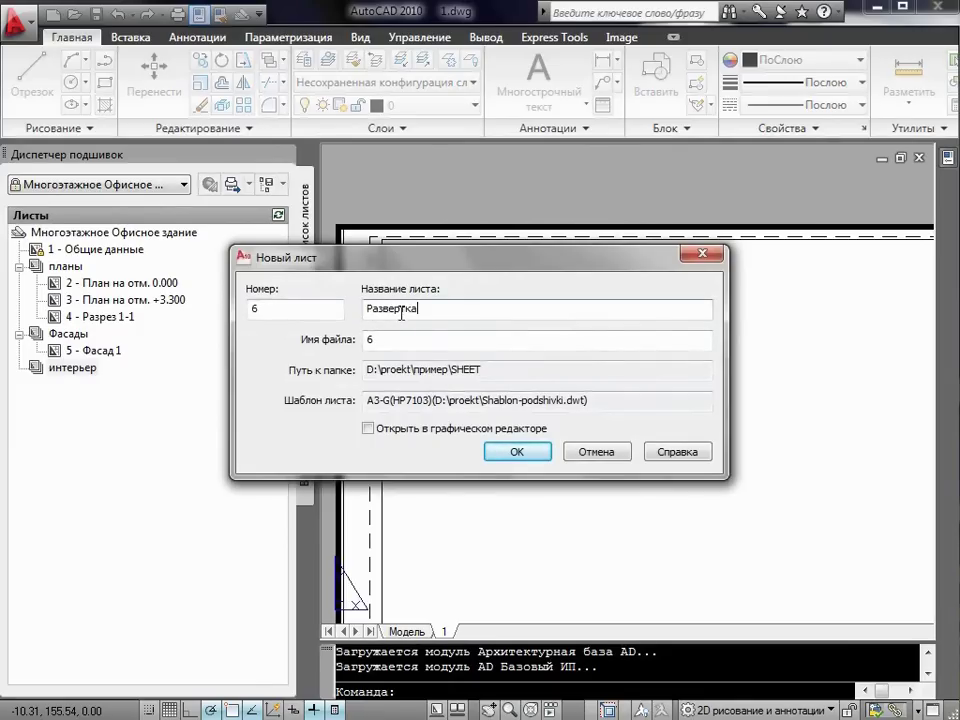
{"action": "left_click", "coordinate": [516, 452]}
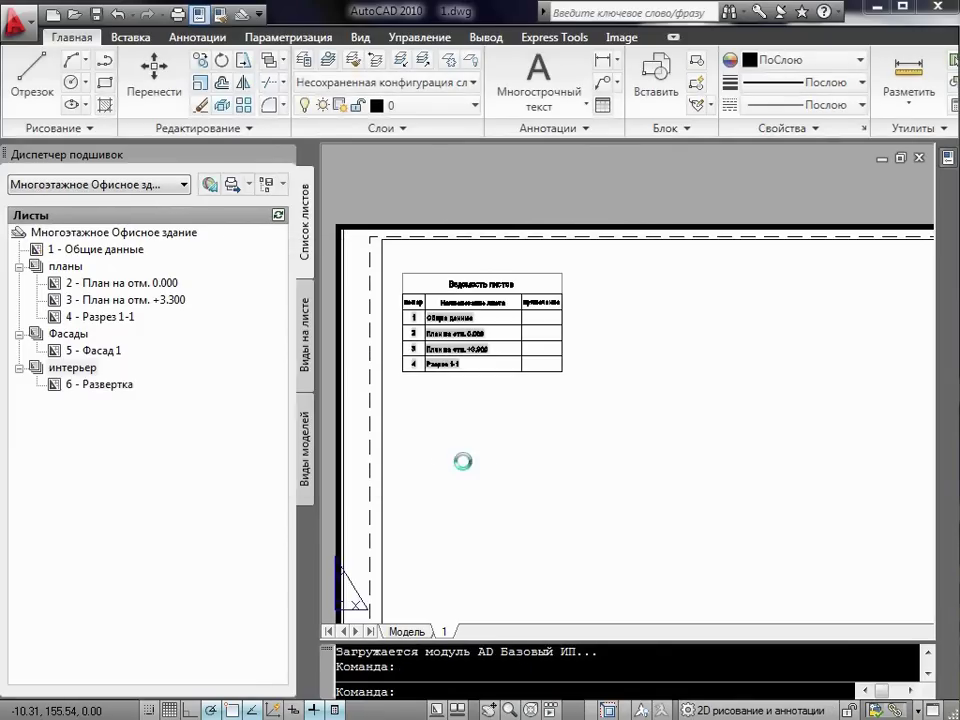
{"action": "left_click", "coordinate": [96, 387]}
Step: Open sheet 6, add D:\ as a model view location, and place 3D int.dwg on the layout
{"action": "double_click", "coordinate": [95, 388]}
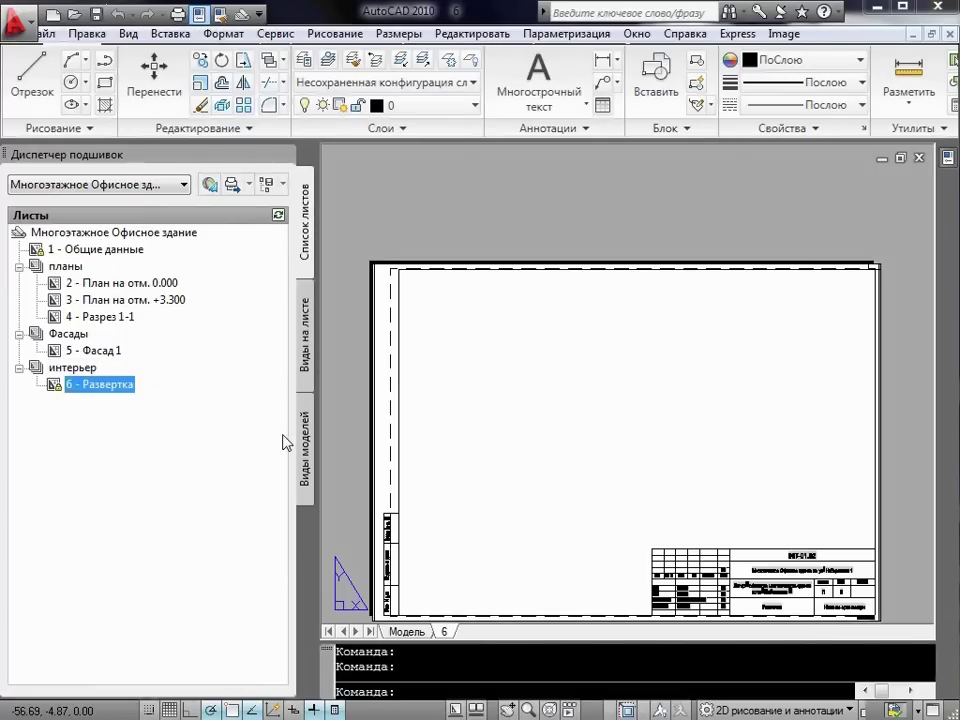
{"action": "left_click", "coordinate": [307, 446]}
{"action": "double_click", "coordinate": [117, 250]}
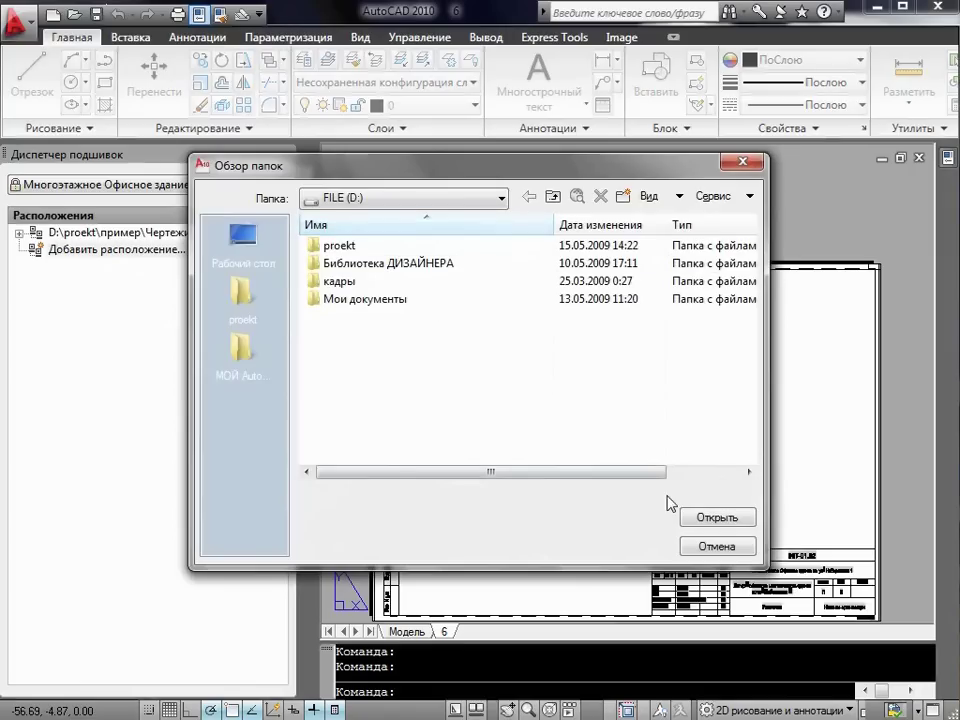
{"action": "left_click", "coordinate": [737, 518]}
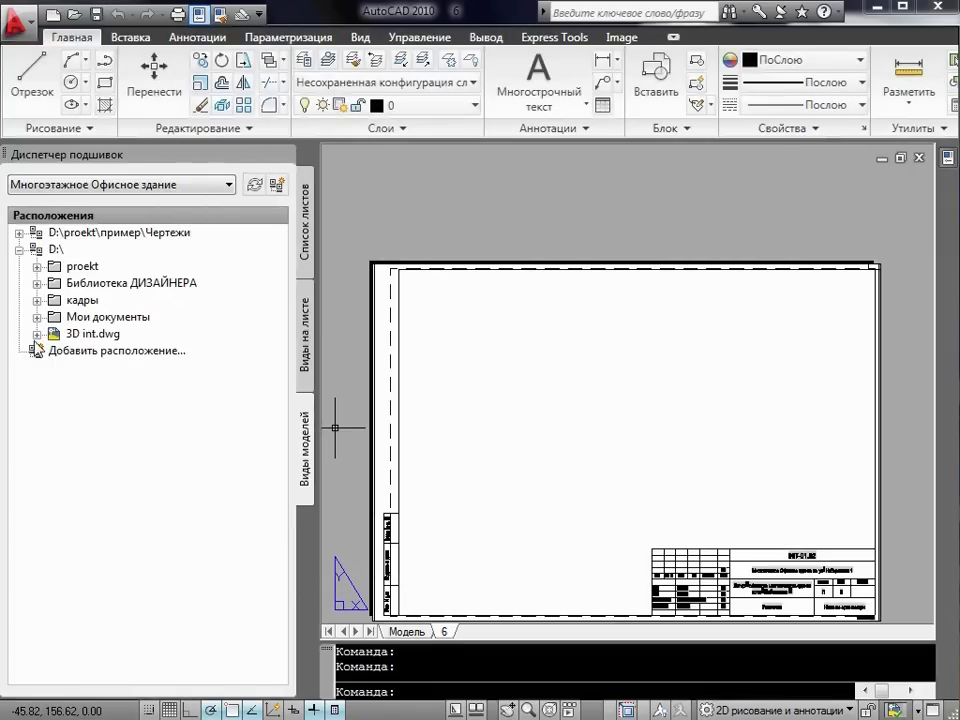
{"action": "left_click_drag", "start_coordinate": [92, 333], "coordinate": [542, 484]}
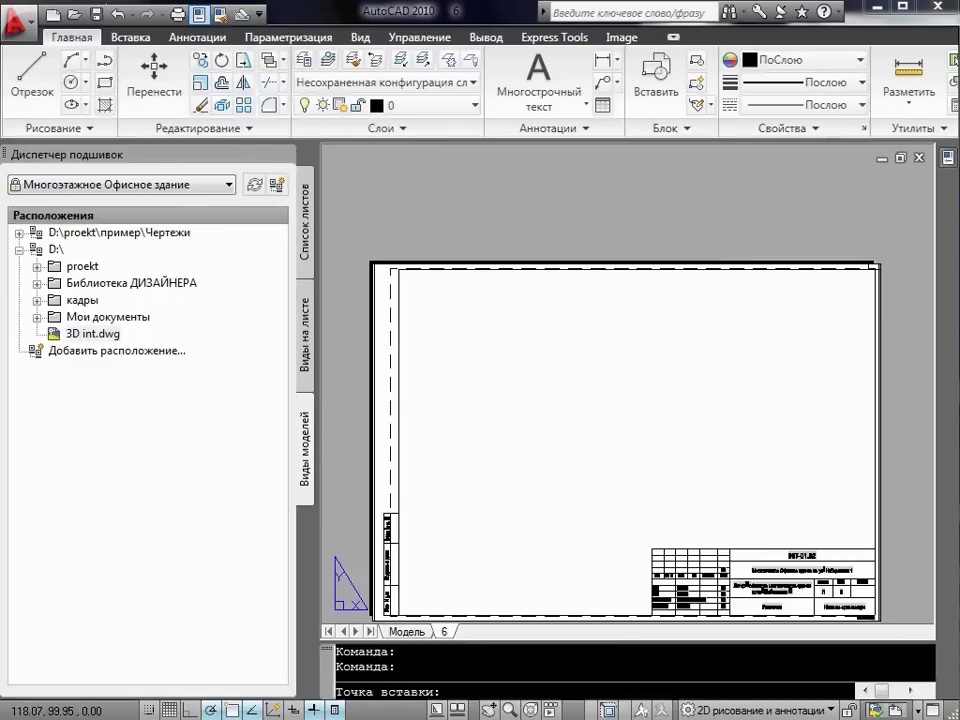
{"action": "left_click", "coordinate": [502, 464]}
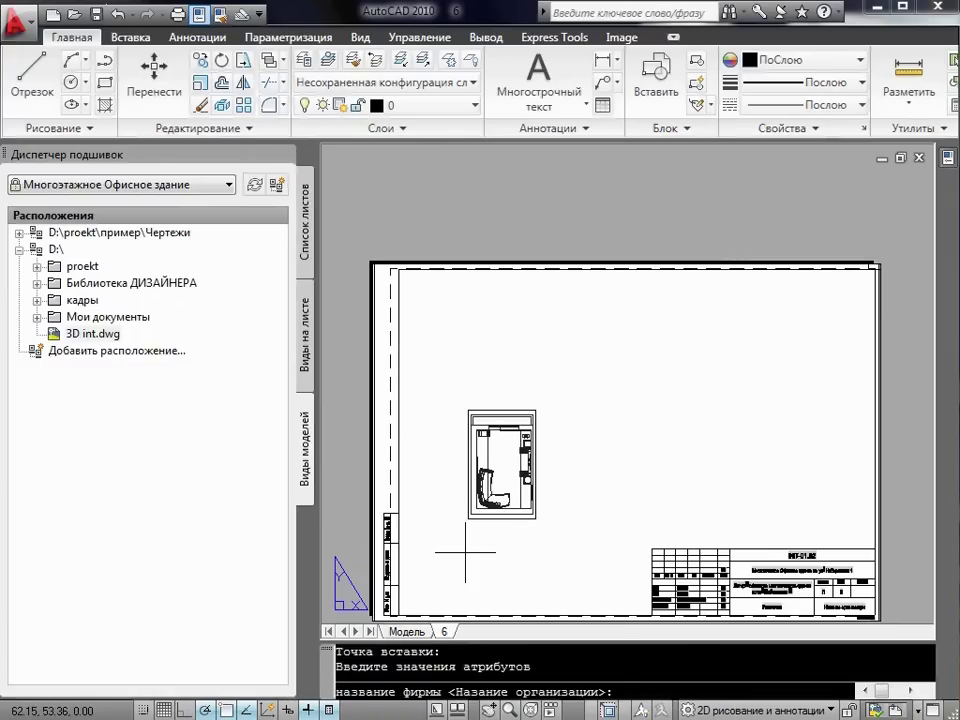
{"action": "key", "text": "Escape"}
Step: Show the whole interior floor plan in 6.dwg's model space
{"action": "left_click", "coordinate": [406, 631]}
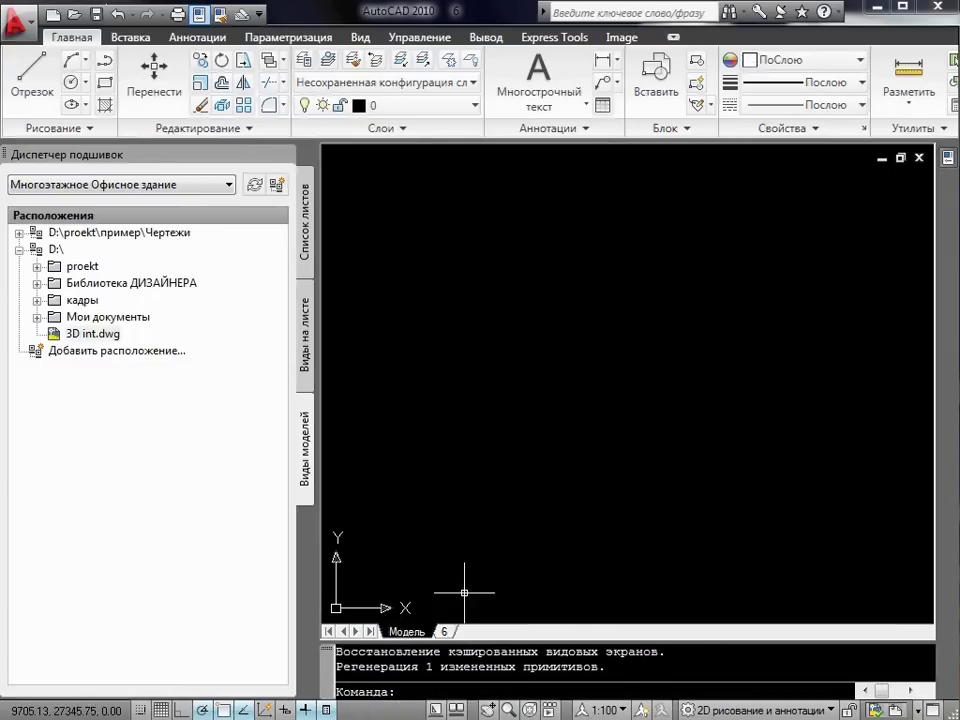
{"action": "middle_click", "coordinate": [546, 536]}
{"action": "middle_click", "coordinate": [546, 536]}
{"action": "scroll", "coordinate": [548, 536], "scroll_direction": "up", "scroll_amount": 1}
Step: Orbit the flat room plan into an isometric 3D wireframe view
{"action": "scroll", "coordinate": [548, 536], "scroll_direction": "up", "scroll_amount": 2}
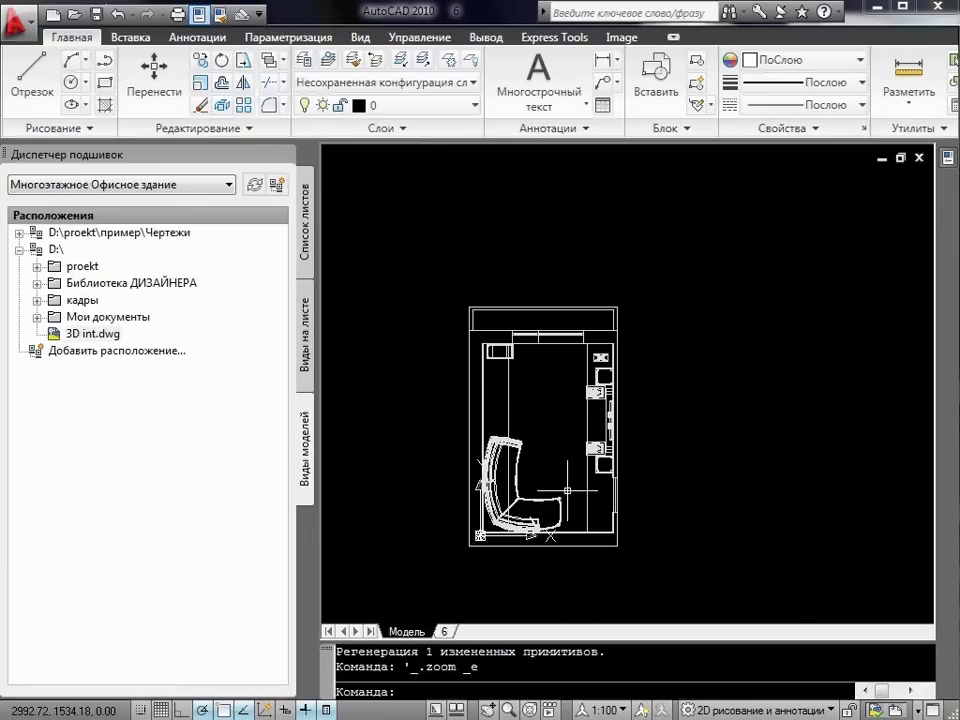
{"action": "mouse_move", "coordinate": [553, 439]}
{"action": "middle_mouse_down", "text": "shift"}
{"action": "mouse_move", "coordinate": [546, 407]}
{"action": "mouse_move", "coordinate": [569, 340]}
{"action": "middle_mouse_up", "text": "shift"}
{"action": "scroll", "coordinate": [569, 340], "scroll_direction": "up", "scroll_amount": 1}
{"action": "scroll", "coordinate": [643, 446], "scroll_direction": "up", "scroll_amount": 2}
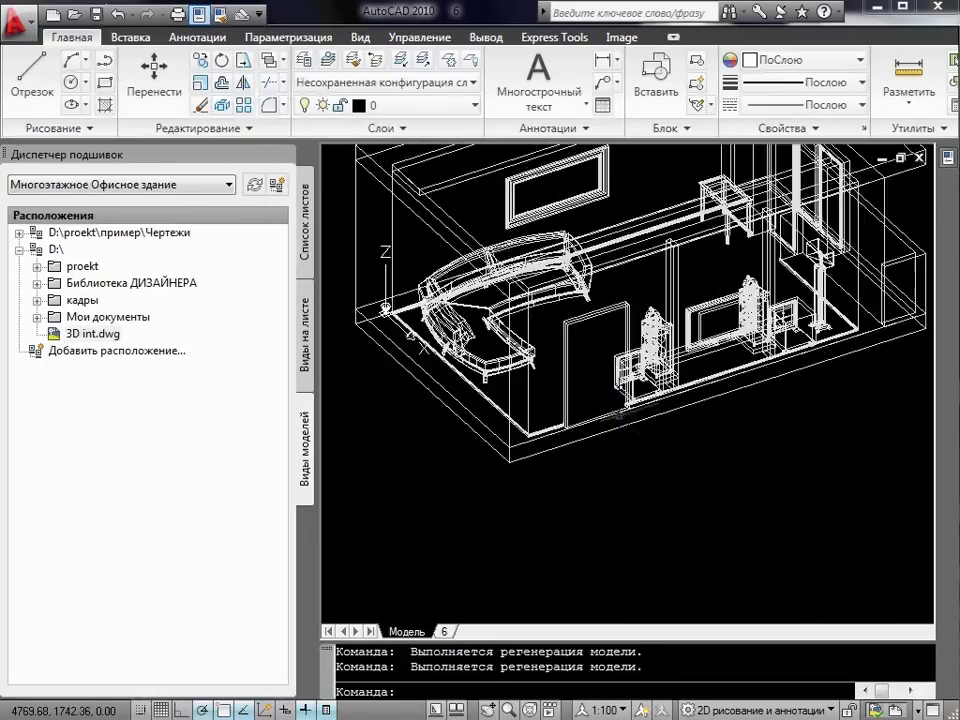
{"action": "mouse_move", "coordinate": [643, 446]}
{"action": "middle_mouse_down"}
{"action": "mouse_move", "coordinate": [658, 399]}
{"action": "mouse_move", "coordinate": [573, 512]}
{"action": "middle_mouse_up"}
{"action": "scroll", "coordinate": [658, 399], "scroll_direction": "up", "scroll_amount": 1}
{"action": "scroll", "coordinate": [585, 508], "scroll_direction": "down", "scroll_amount": 2}
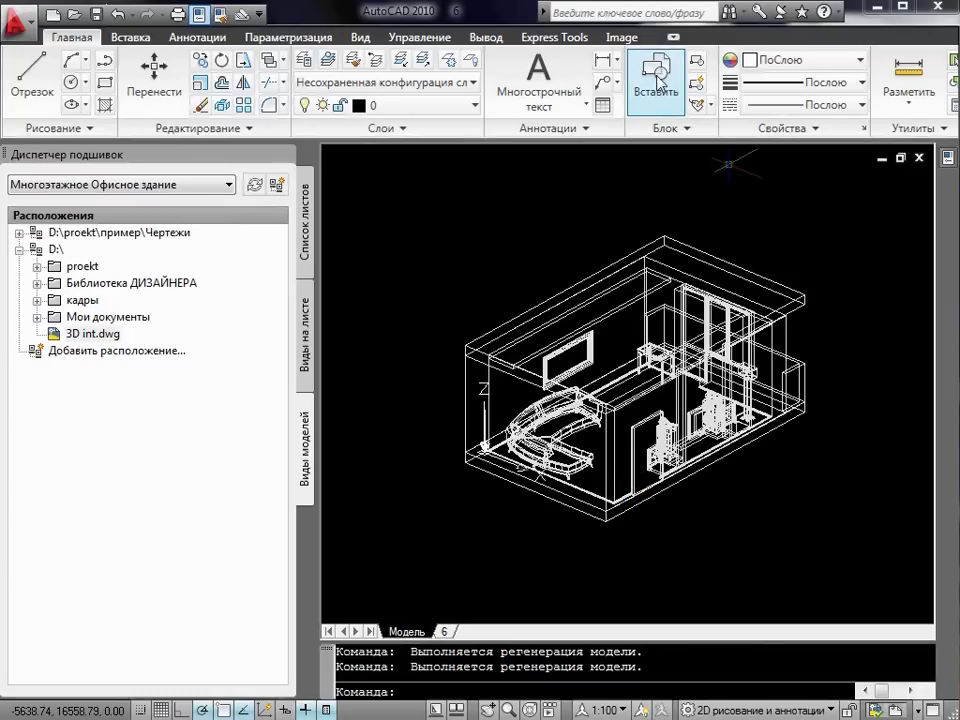
Step: Switch to the 3D Моделирование workspace and enlarge the drawing area
{"action": "left_click", "coordinate": [142, 38]}
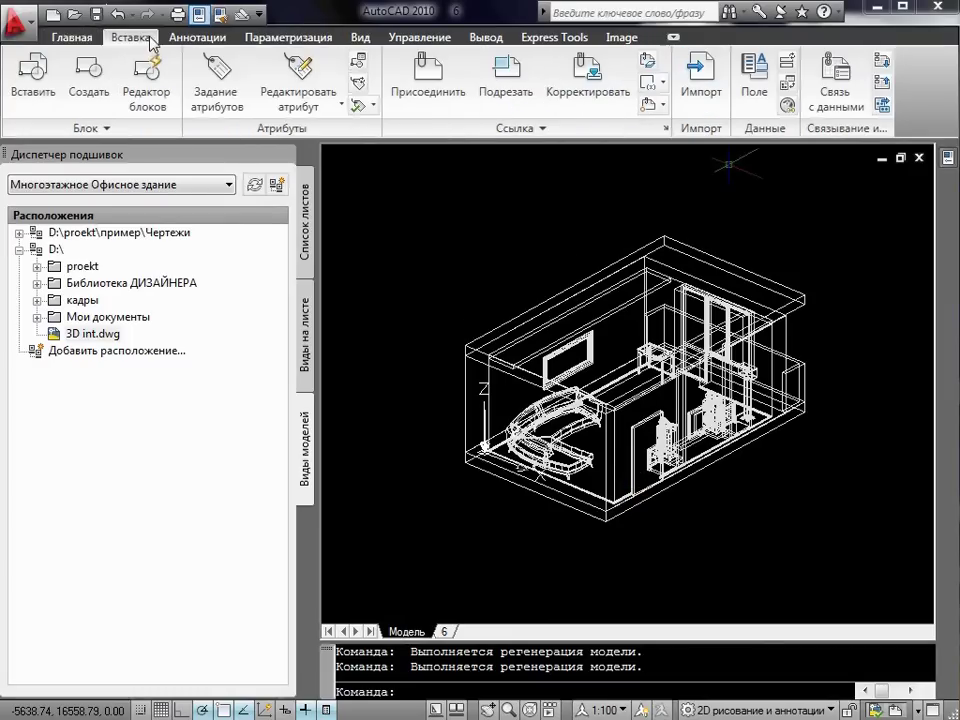
{"action": "left_click", "coordinate": [80, 38]}
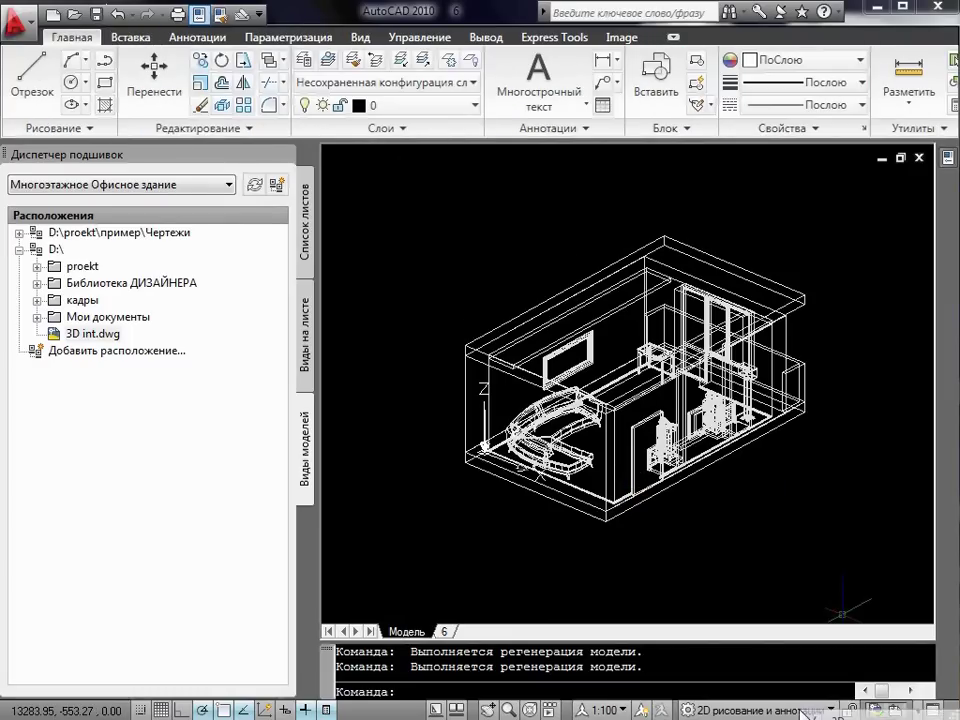
{"action": "key", "text": "ctrl+0"}
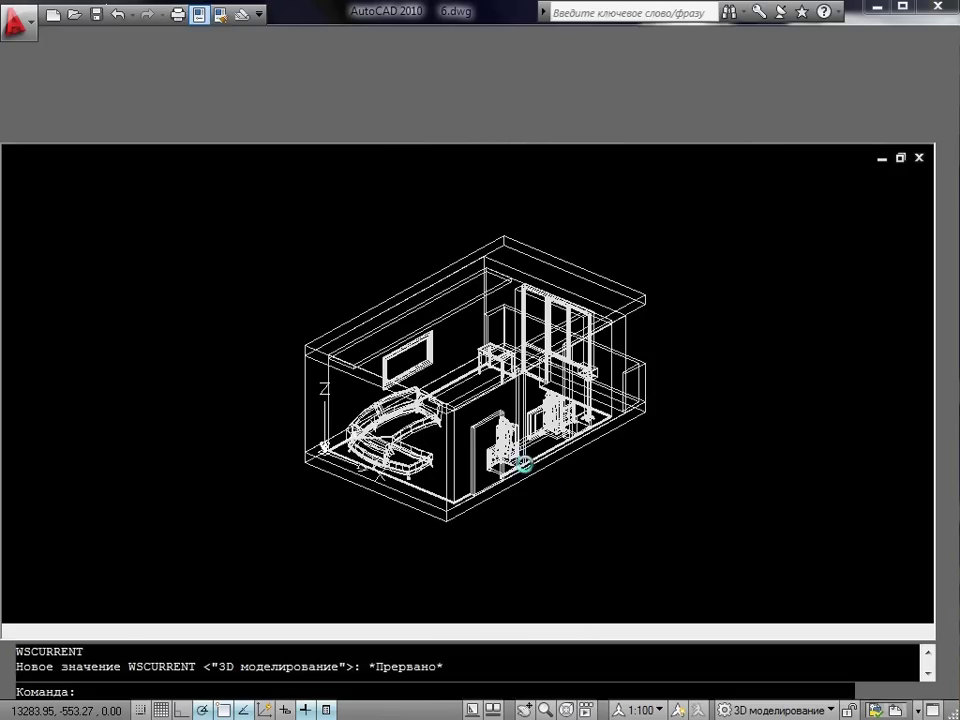
{"action": "scroll", "coordinate": [510, 440], "scroll_direction": "up", "scroll_amount": 1}
{"action": "scroll", "coordinate": [500, 420], "scroll_direction": "up", "scroll_amount": 2}
{"action": "scroll", "coordinate": [488, 404], "scroll_direction": "up", "scroll_amount": 2}
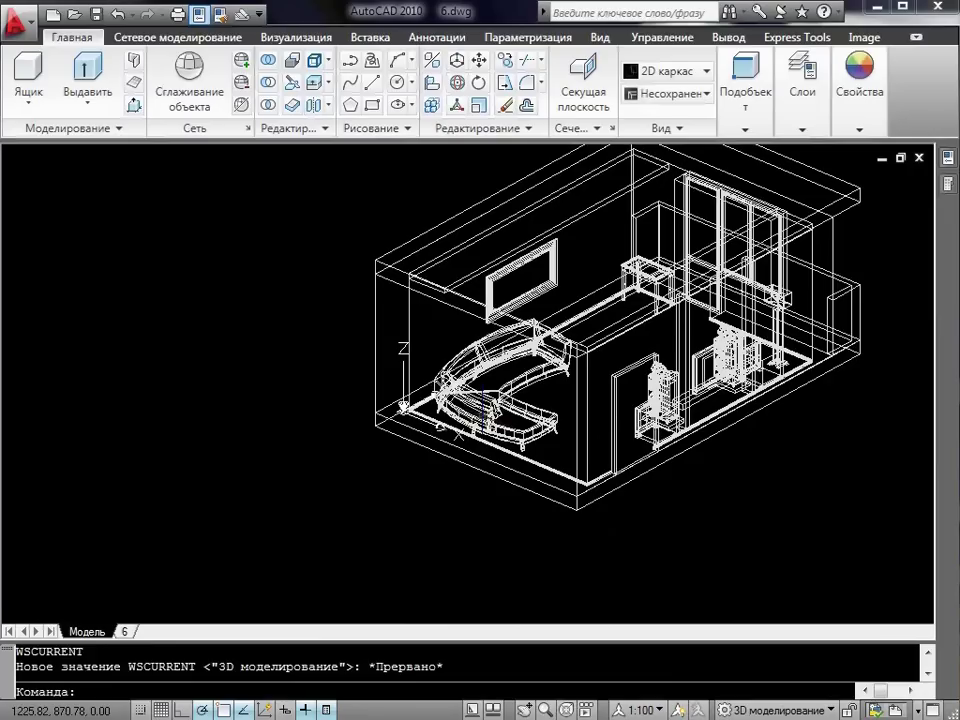
Step: Place a section plane (Секущая плоскость) through the room using two points
{"action": "left_click", "coordinate": [583, 80]}
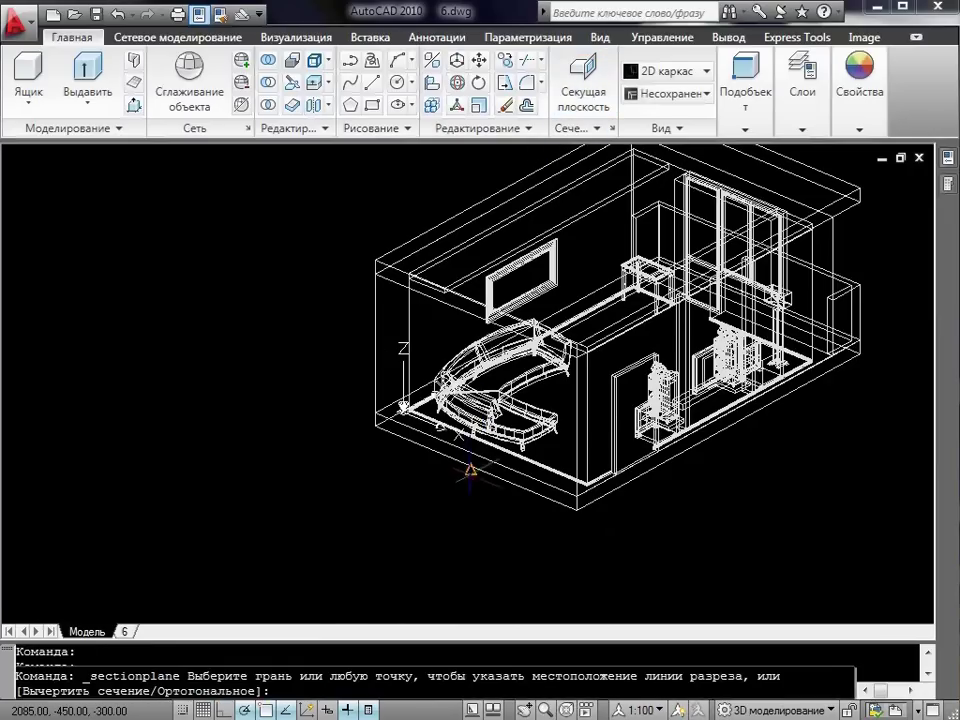
{"action": "scroll", "coordinate": [467, 467], "scroll_direction": "up", "scroll_amount": 3}
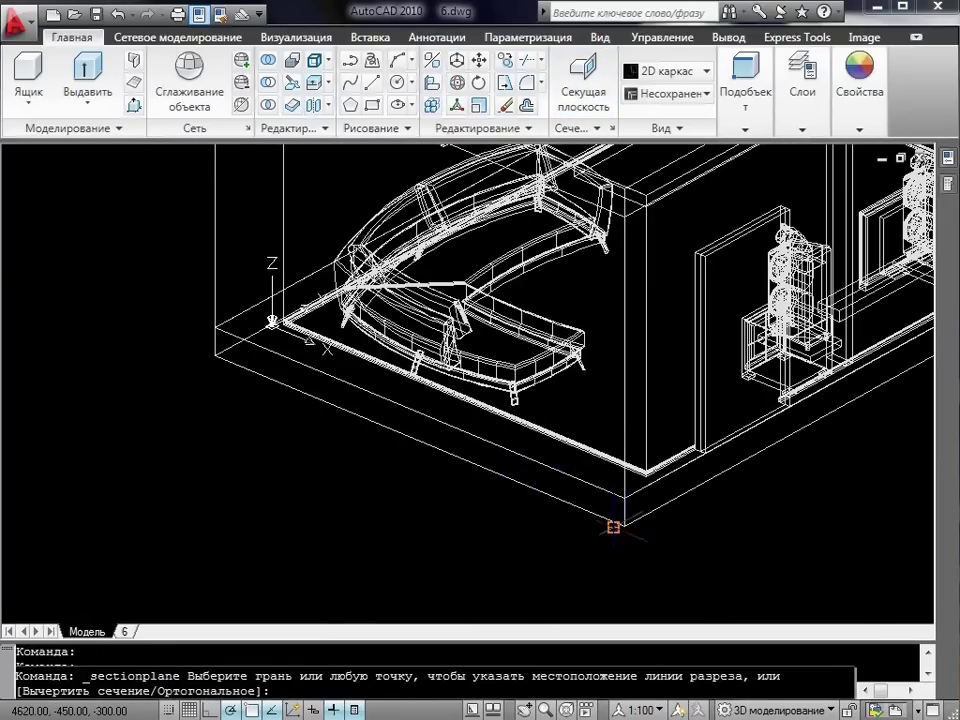
{"action": "scroll", "coordinate": [613, 525], "scroll_direction": "up", "scroll_amount": 2}
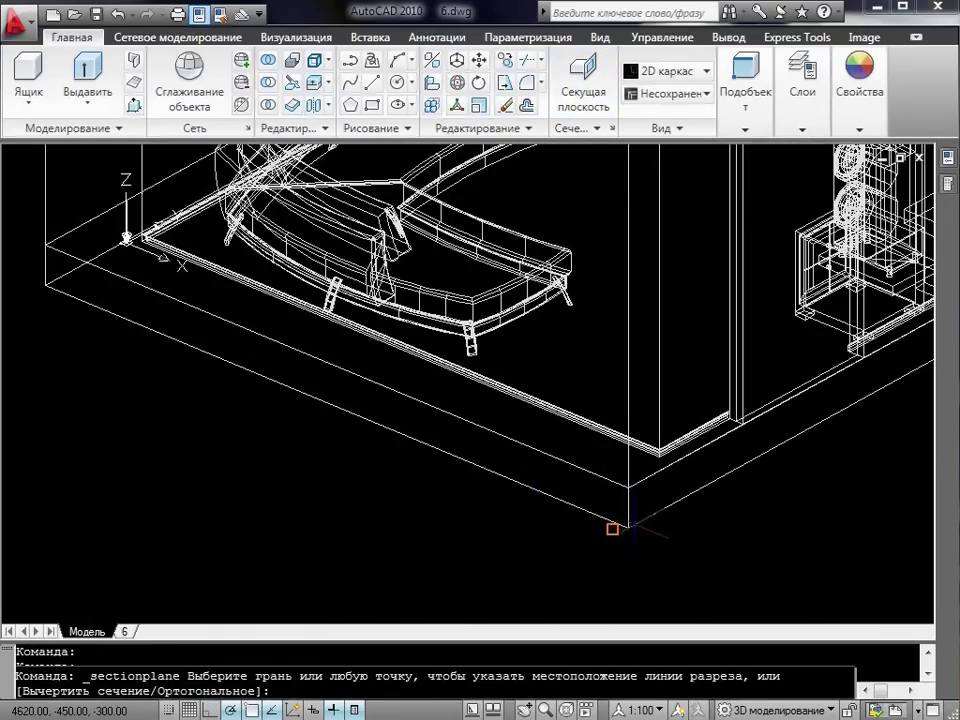
{"action": "left_click", "coordinate": [438, 456]}
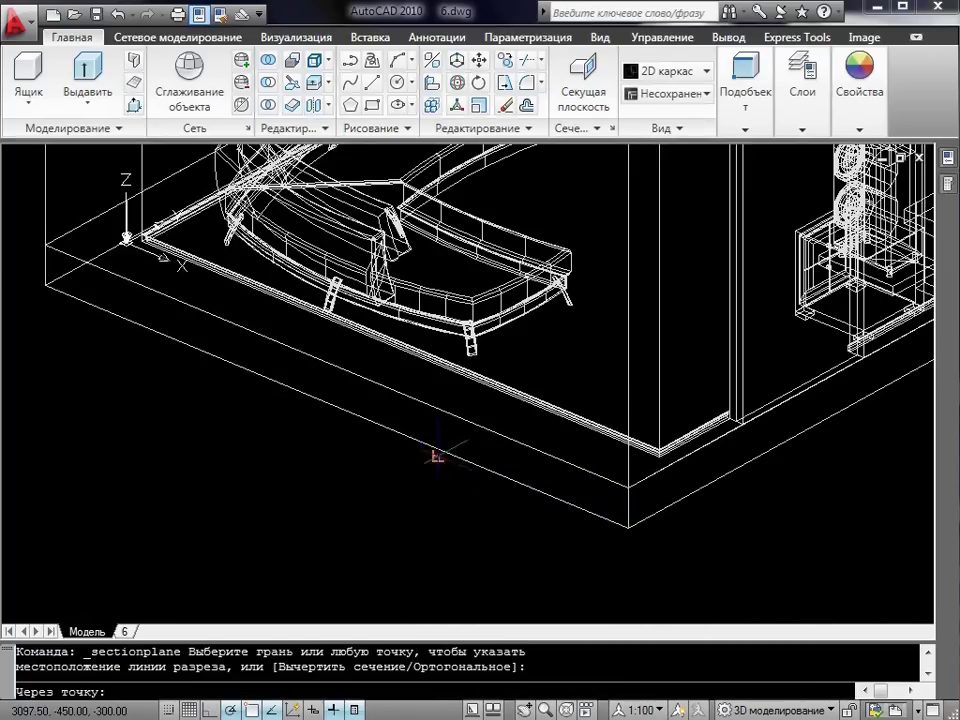
{"action": "left_click", "coordinate": [300, 516]}
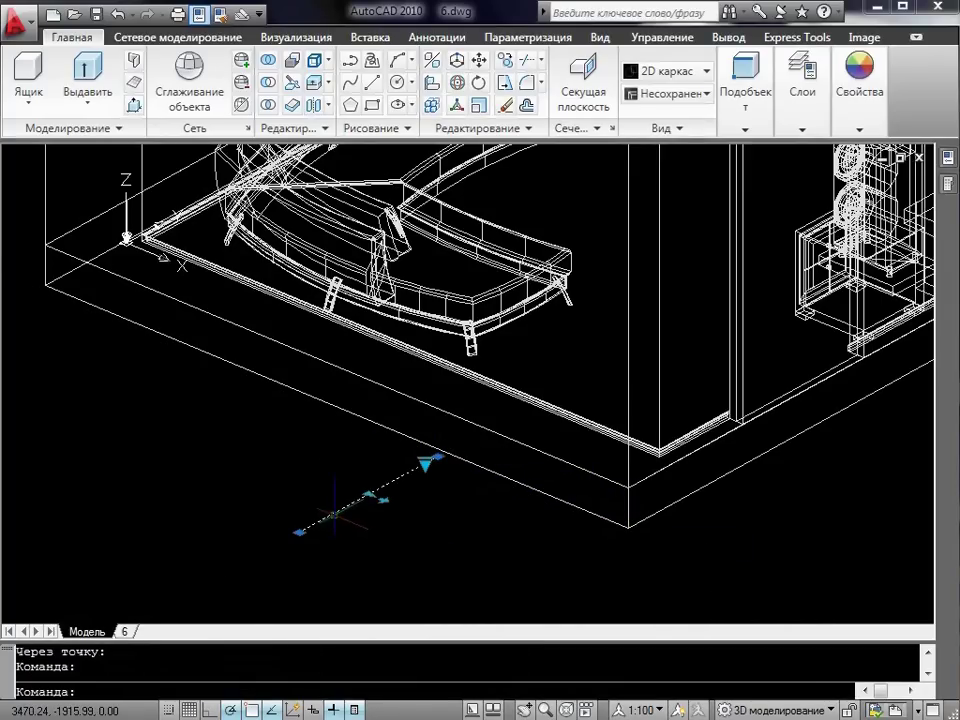
Step: Stretch both ends of the section plane beyond the room's far wall and front
{"action": "left_click", "coordinate": [432, 460]}
{"action": "scroll", "coordinate": [432, 460], "scroll_direction": "down", "scroll_amount": 5}
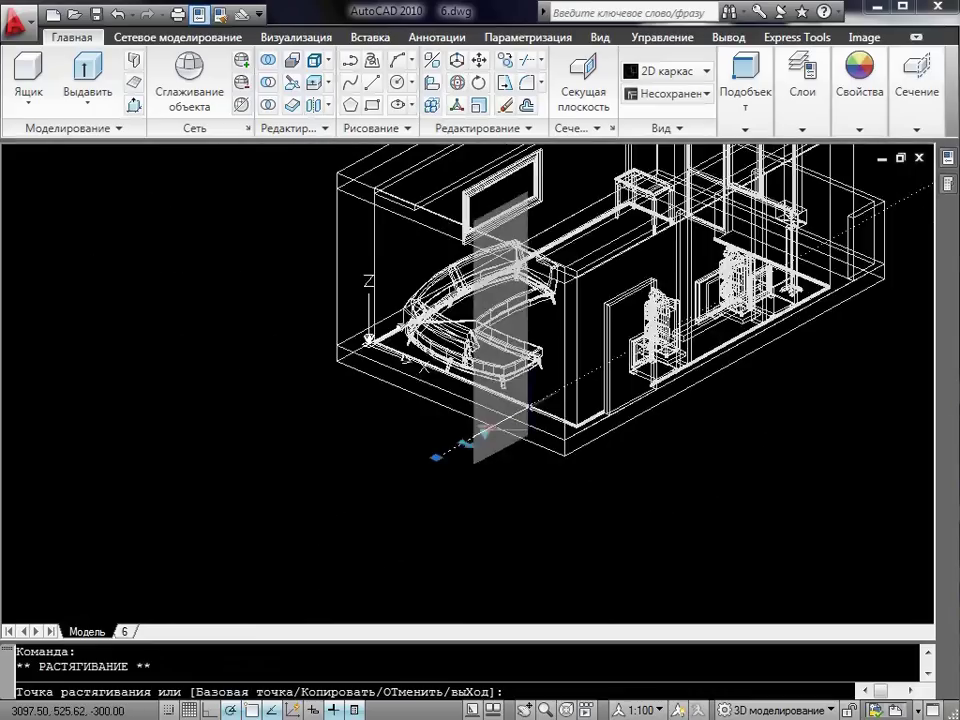
{"action": "left_click", "coordinate": [785, 272]}
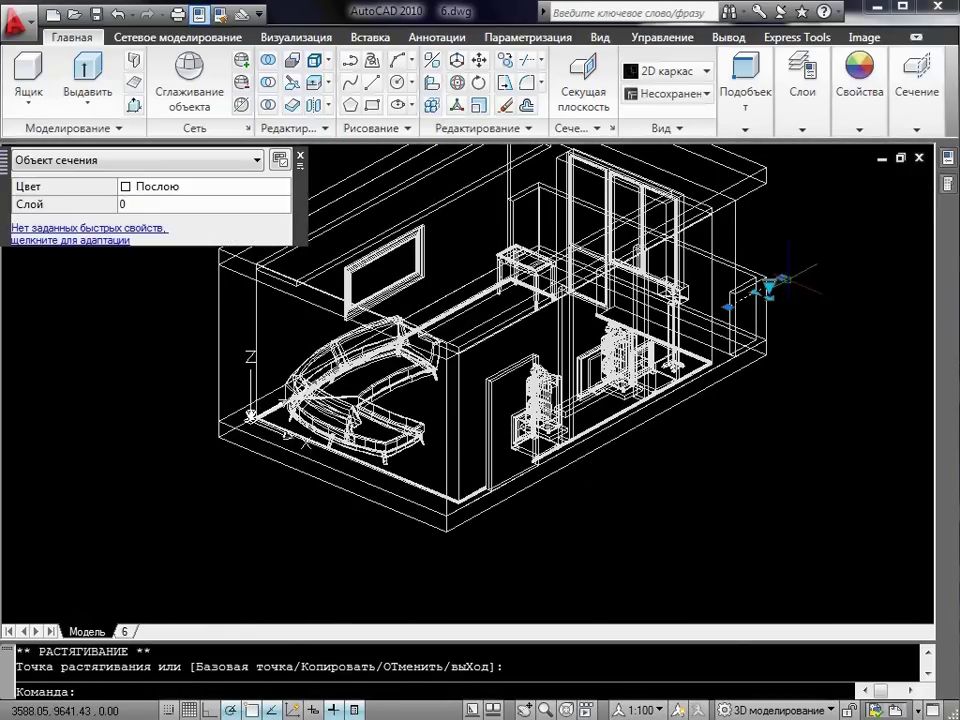
{"action": "left_click", "coordinate": [728, 306]}
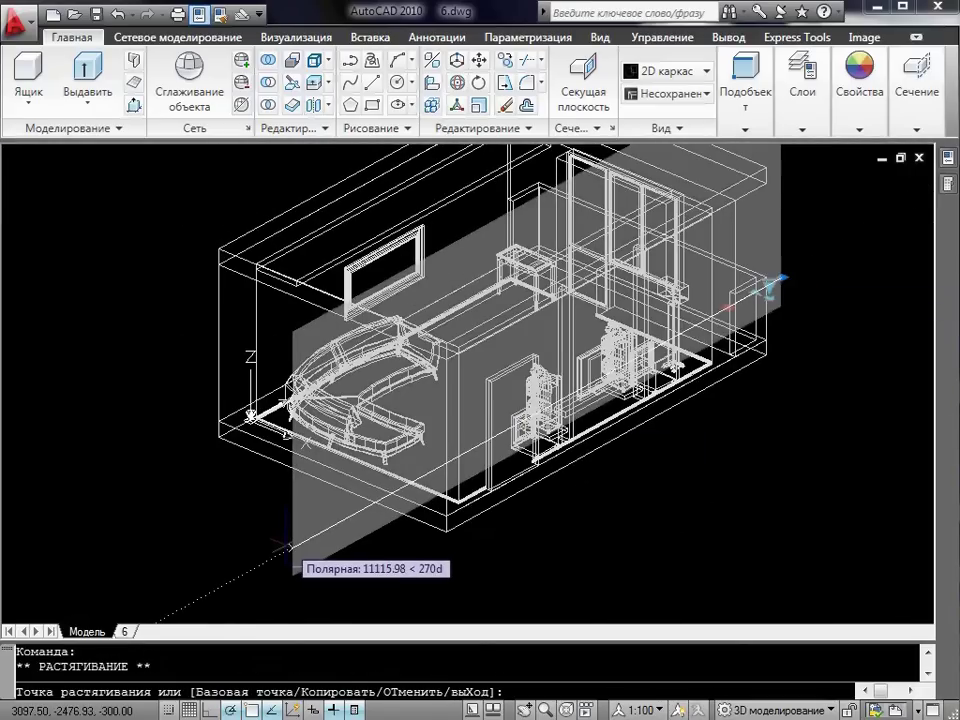
{"action": "left_click", "coordinate": [290, 545]}
{"action": "key", "text": "Escape"}
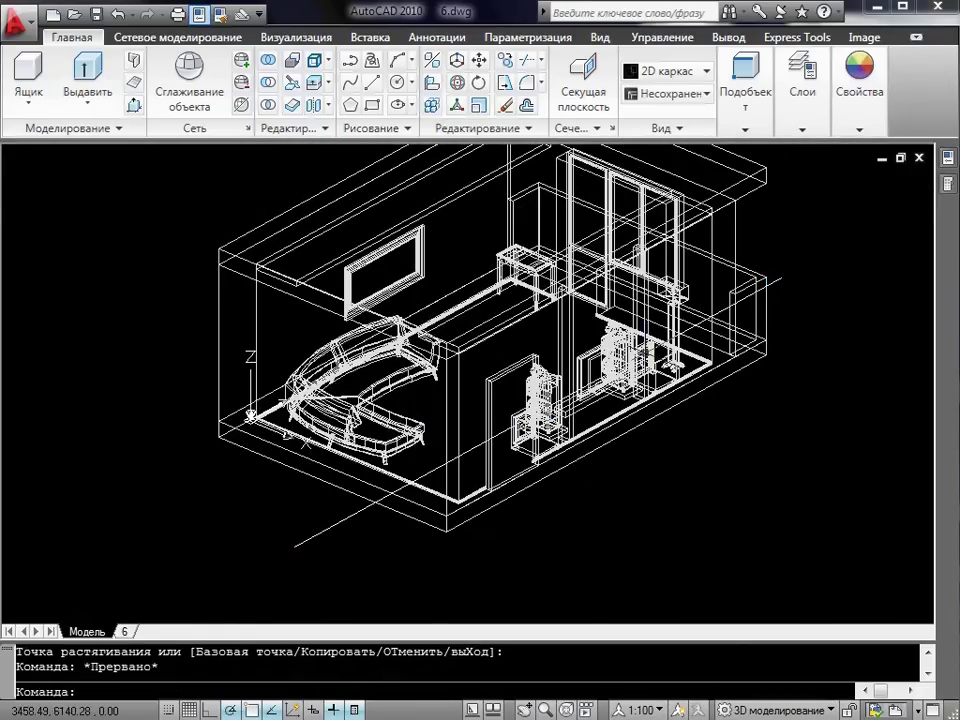
Step: Turn on live sectioning so the plane cuts the model
{"action": "left_click", "coordinate": [326, 529]}
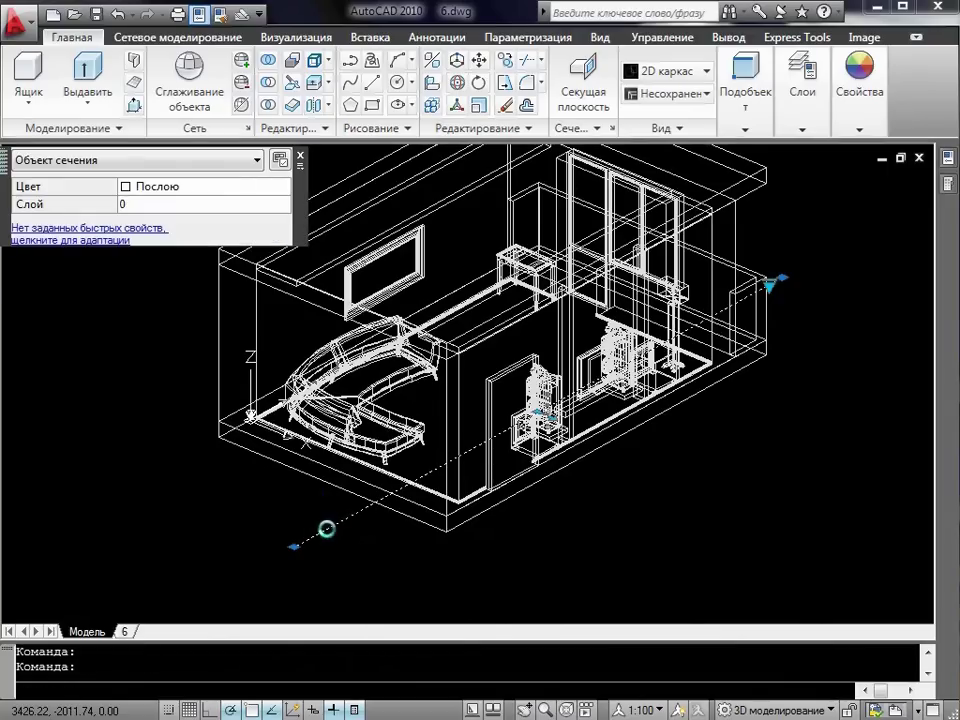
{"action": "double_click", "coordinate": [326, 529]}
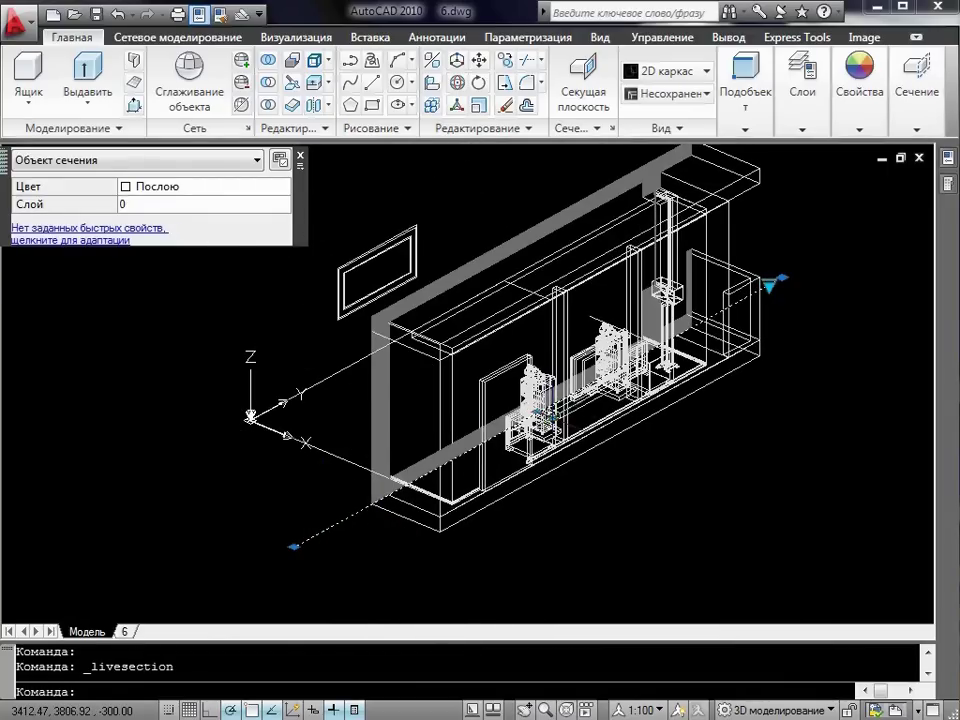
{"action": "middle_click_drag", "start_coordinate": [594, 465], "coordinate": [621, 492]}
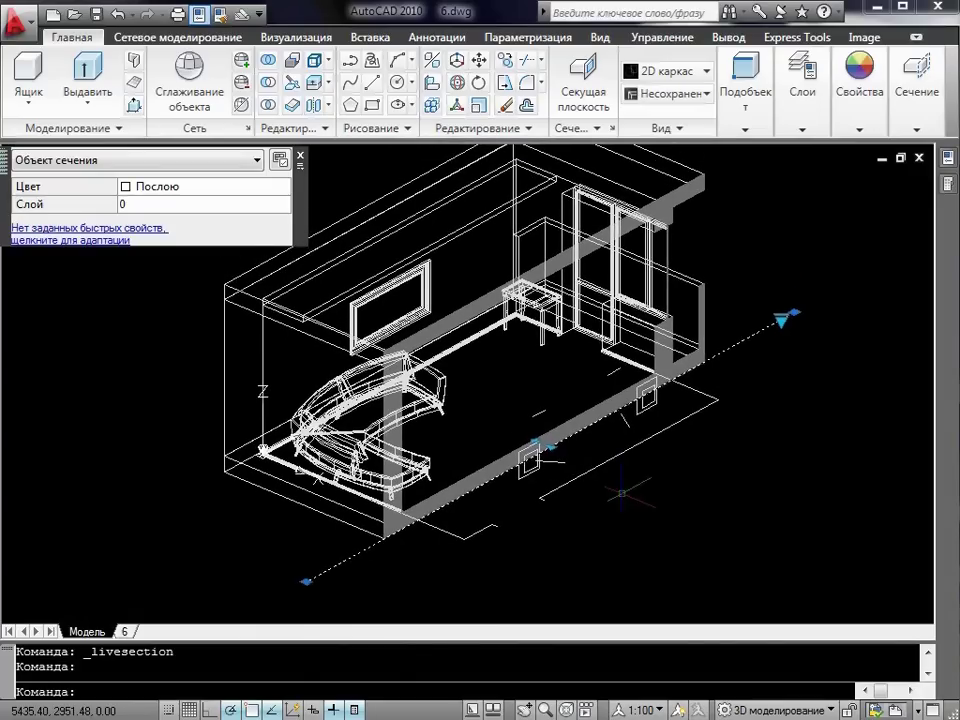
{"action": "key", "text": "Escape"}
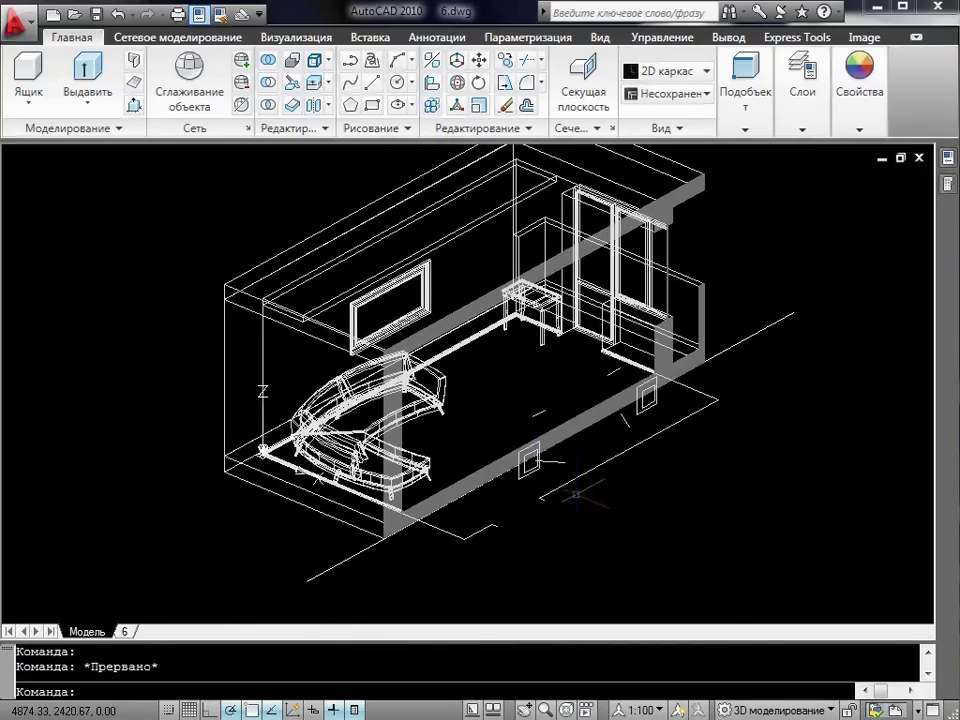
Step: On sheet 6, stretch the viewport's top-right corner outward and pan the model to its centre
{"action": "left_click", "coordinate": [127, 632]}
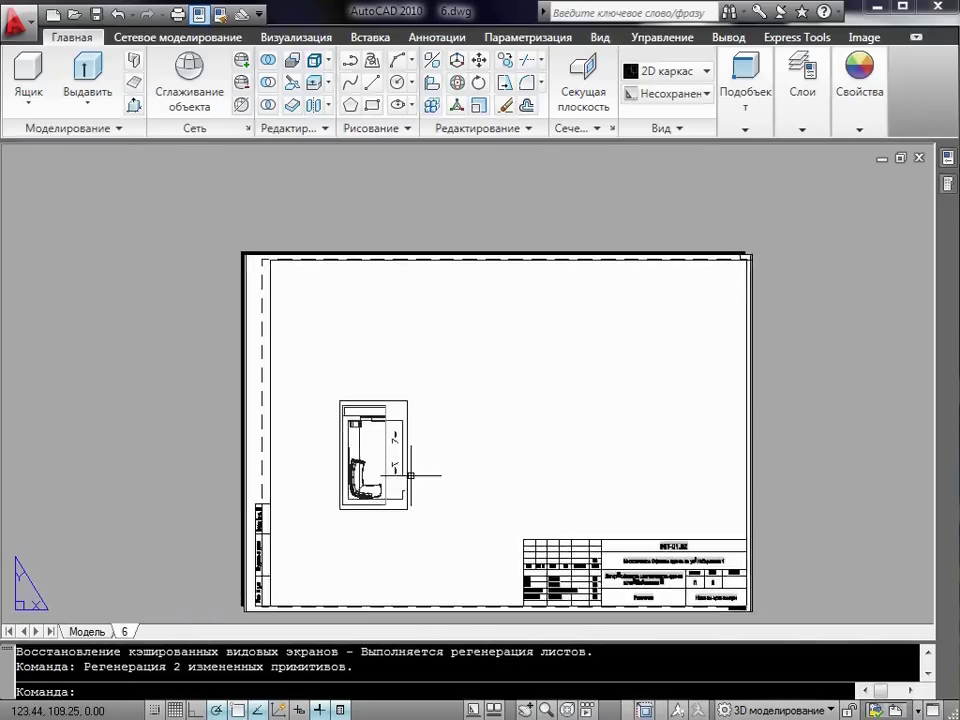
{"action": "scroll", "coordinate": [410, 475], "scroll_direction": "up", "scroll_amount": 2}
{"action": "left_click", "coordinate": [414, 446]}
{"action": "left_click", "coordinate": [424, 388]}
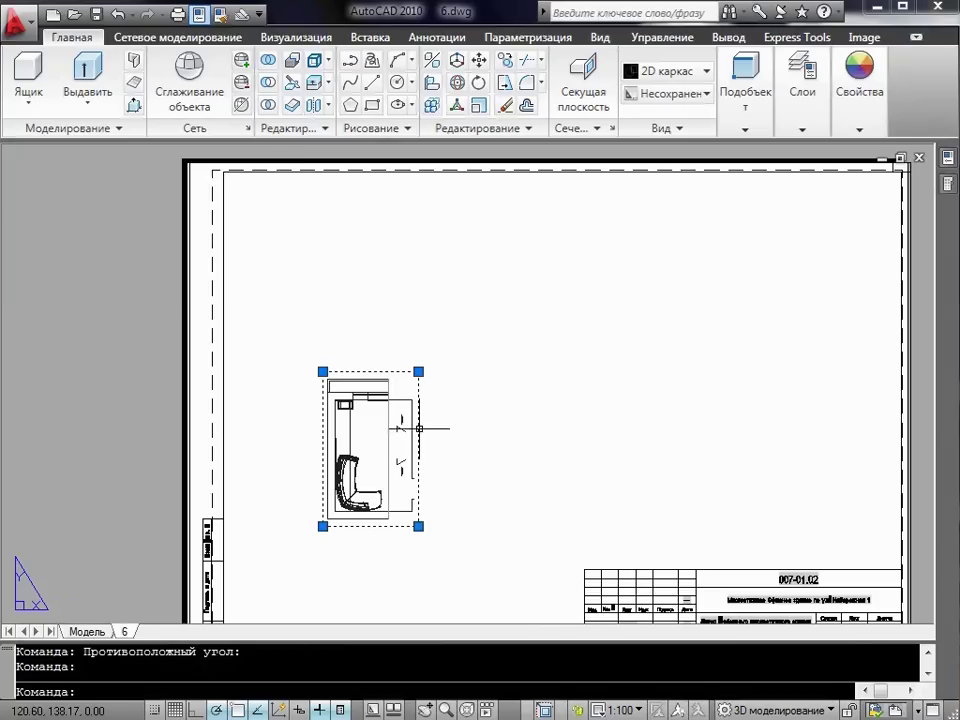
{"action": "left_click", "coordinate": [418, 371]}
{"action": "left_click", "coordinate": [827, 274]}
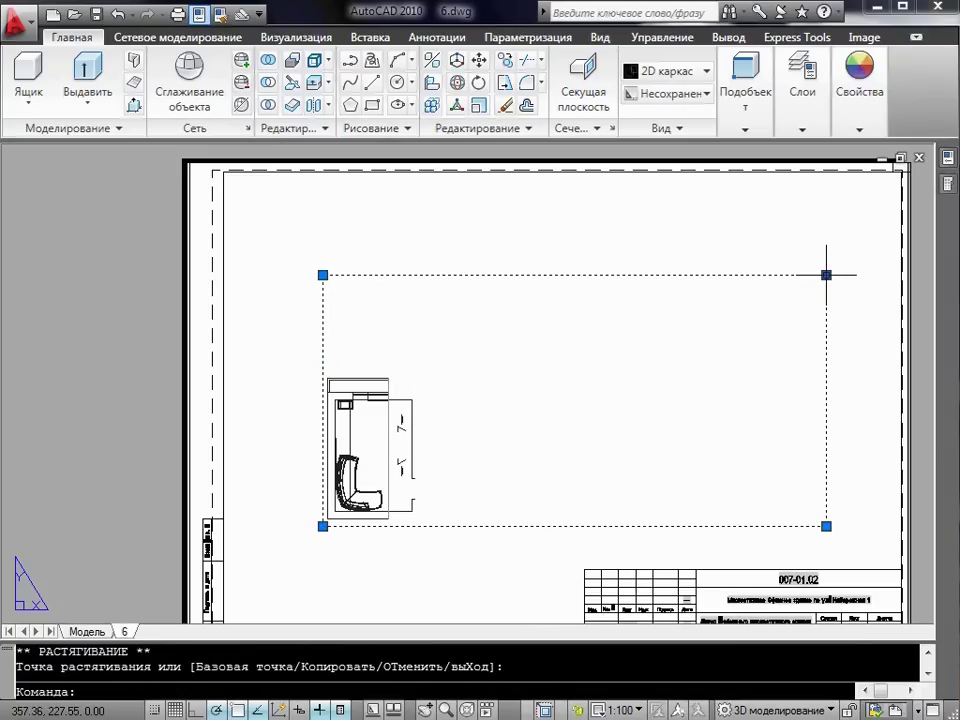
{"action": "key", "text": "Escape"}
{"action": "double_click", "coordinate": [433, 435]}
{"action": "mouse_move", "coordinate": [437, 468]}
{"action": "middle_mouse_down"}
{"action": "mouse_move", "coordinate": [622, 428]}
{"action": "mouse_move", "coordinate": [484, 401]}
{"action": "mouse_move", "coordinate": [569, 432]}
{"action": "middle_mouse_up"}
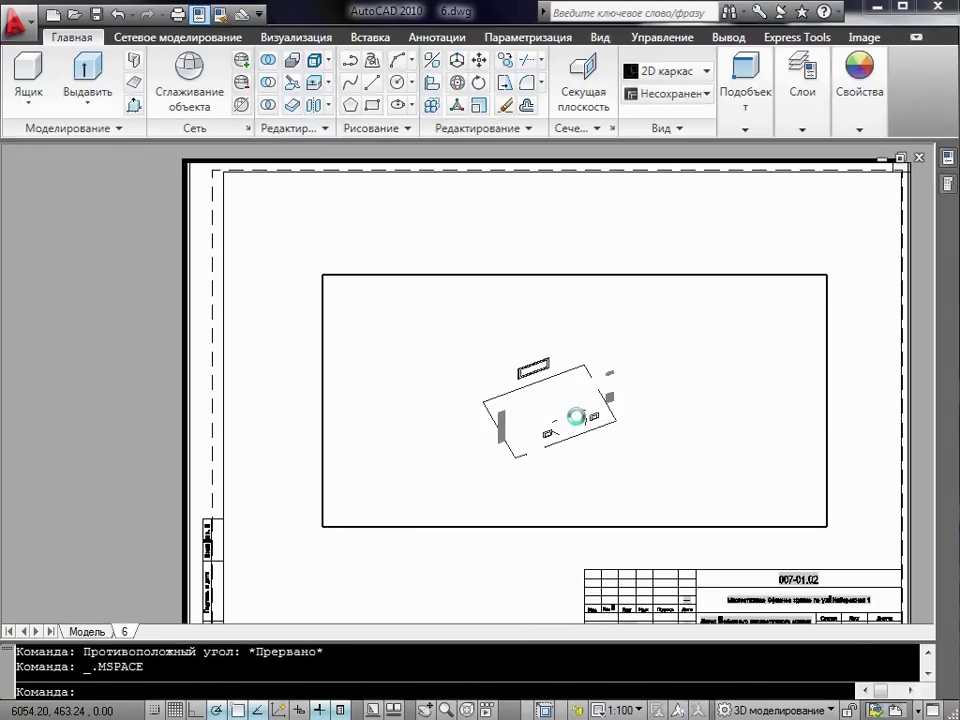
Step: Set the viewport to the Right view, zoom in, apply Концептуальный style, and centre the elevation
{"action": "left_click", "coordinate": [681, 100]}
{"action": "left_click", "coordinate": [665, 189]}
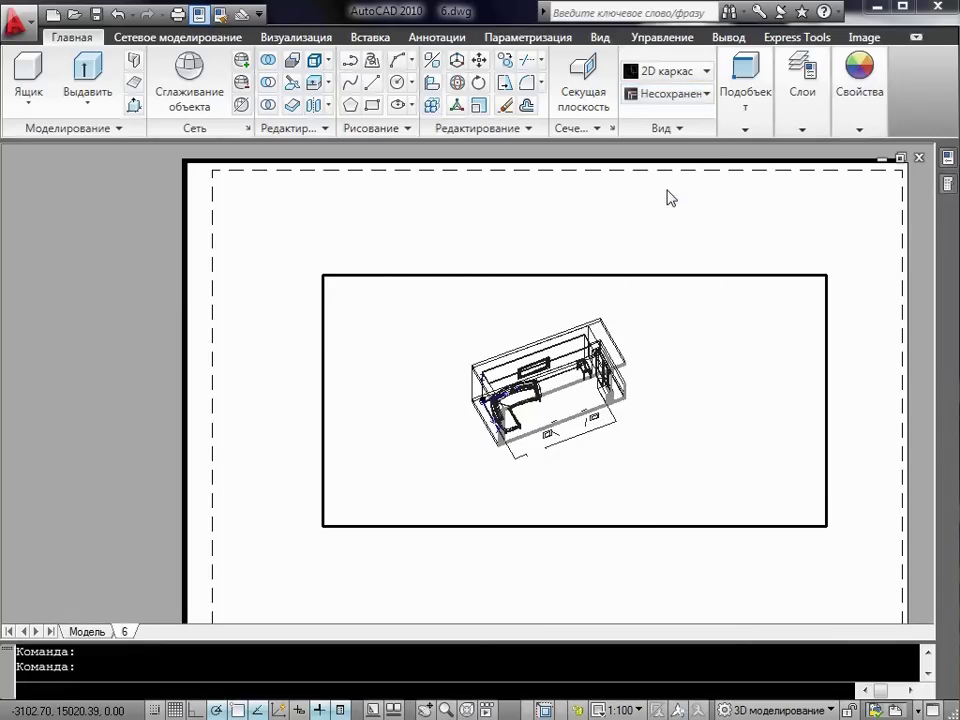
{"action": "left_click", "coordinate": [700, 93]}
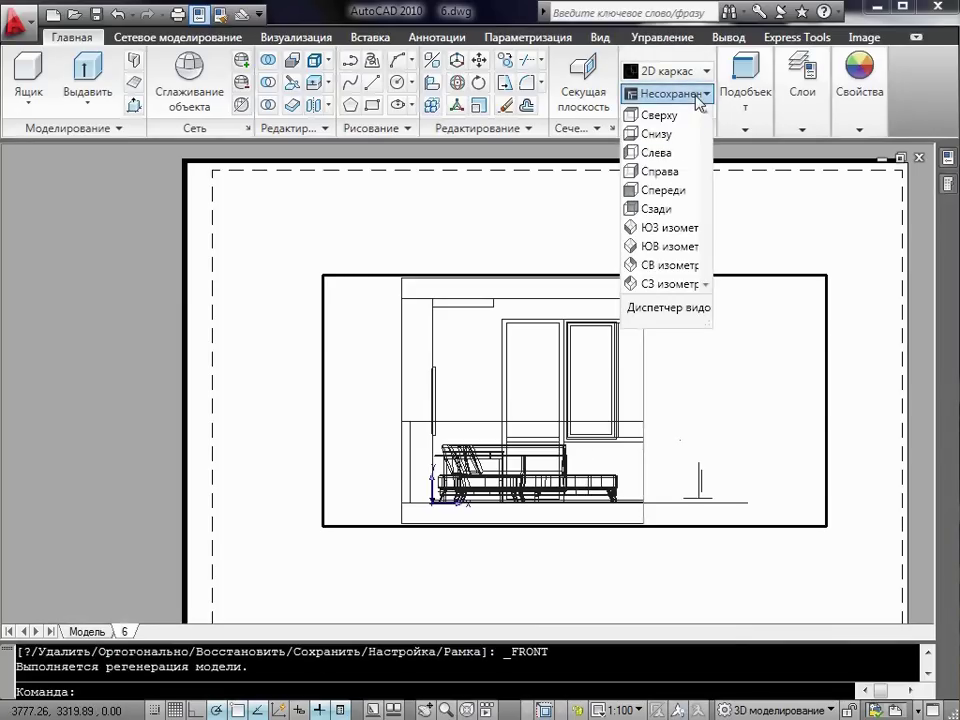
{"action": "left_click", "coordinate": [672, 175]}
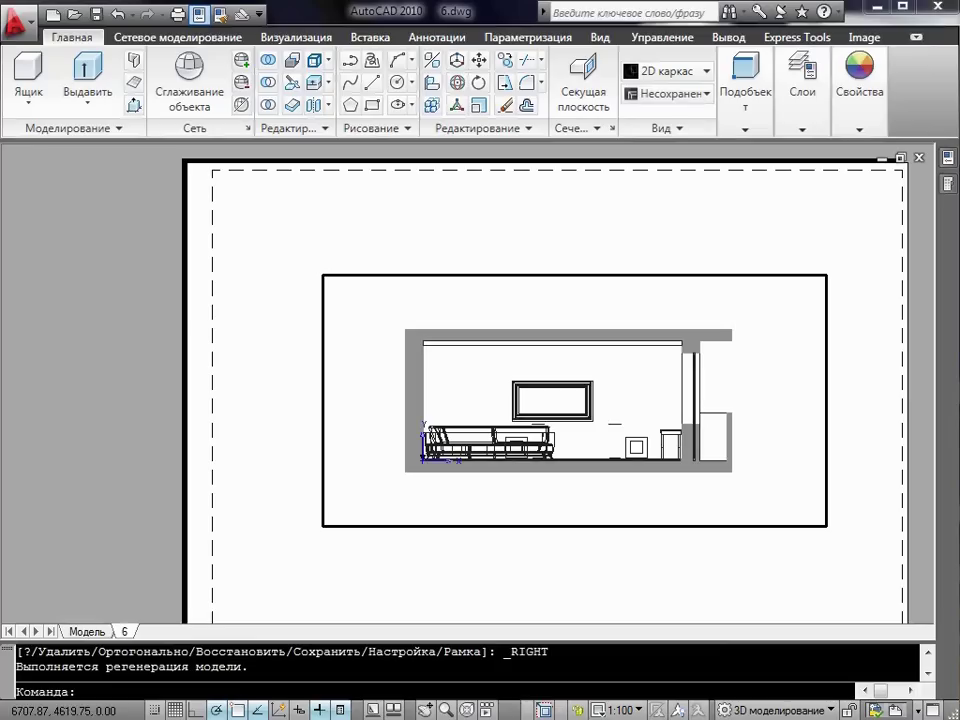
{"action": "scroll", "coordinate": [607, 395], "scroll_direction": "up", "scroll_amount": 2}
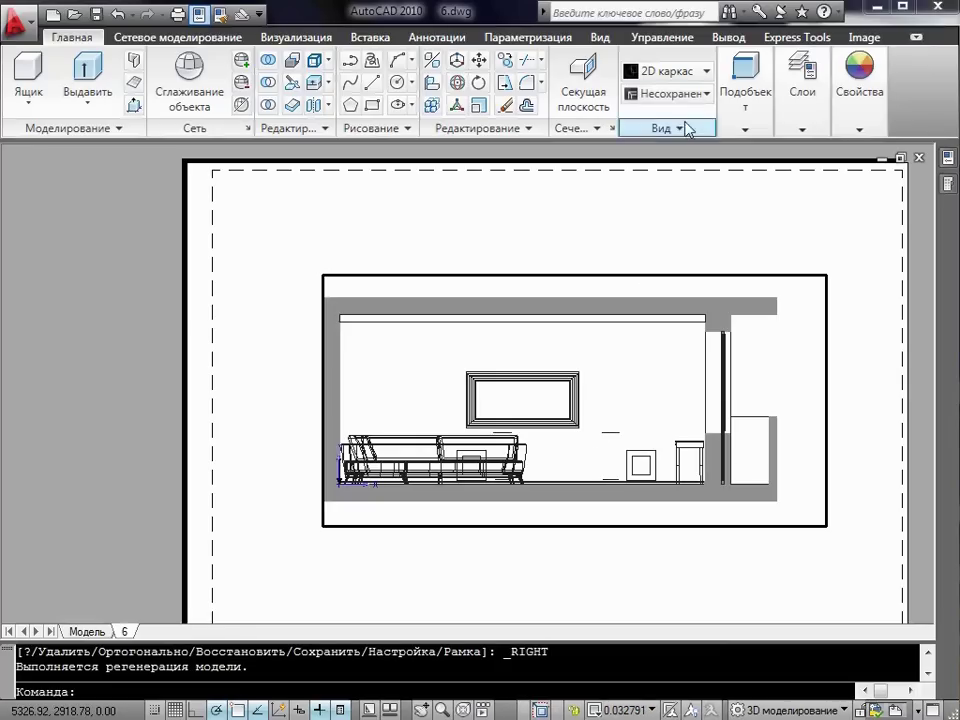
{"action": "left_click", "coordinate": [700, 71]}
{"action": "left_click", "coordinate": [903, 118]}
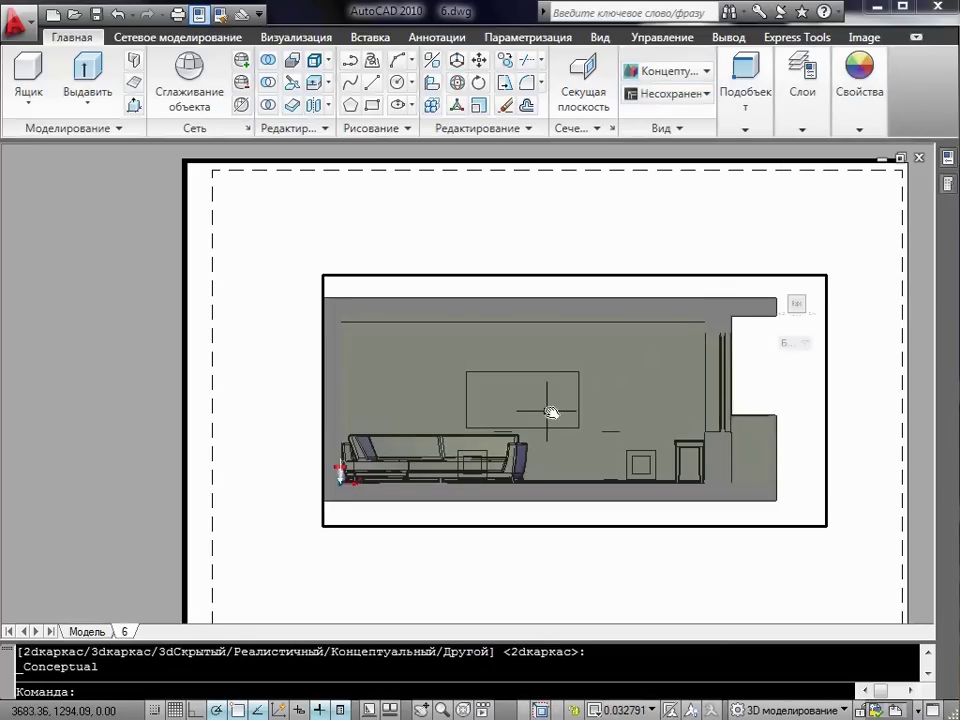
{"action": "middle_click_drag", "start_coordinate": [551, 412], "coordinate": [571, 416]}
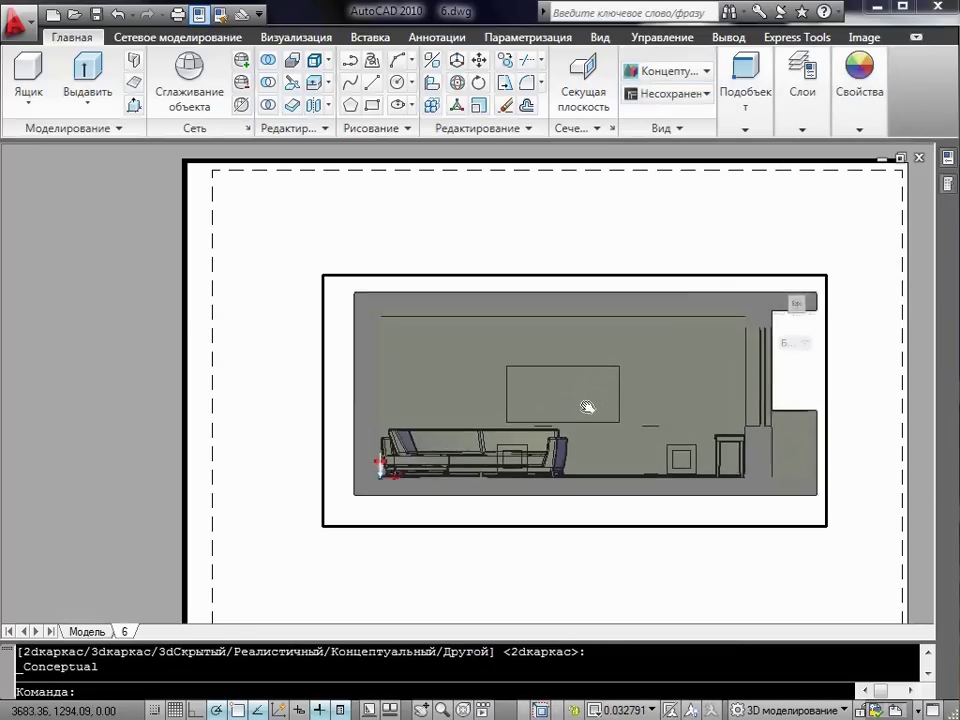
{"action": "double_click", "coordinate": [568, 557]}
Step: Set the viewport's standard scale to 1:50, keeping the annotation scale at 1:100
{"action": "left_click", "coordinate": [530, 518]}
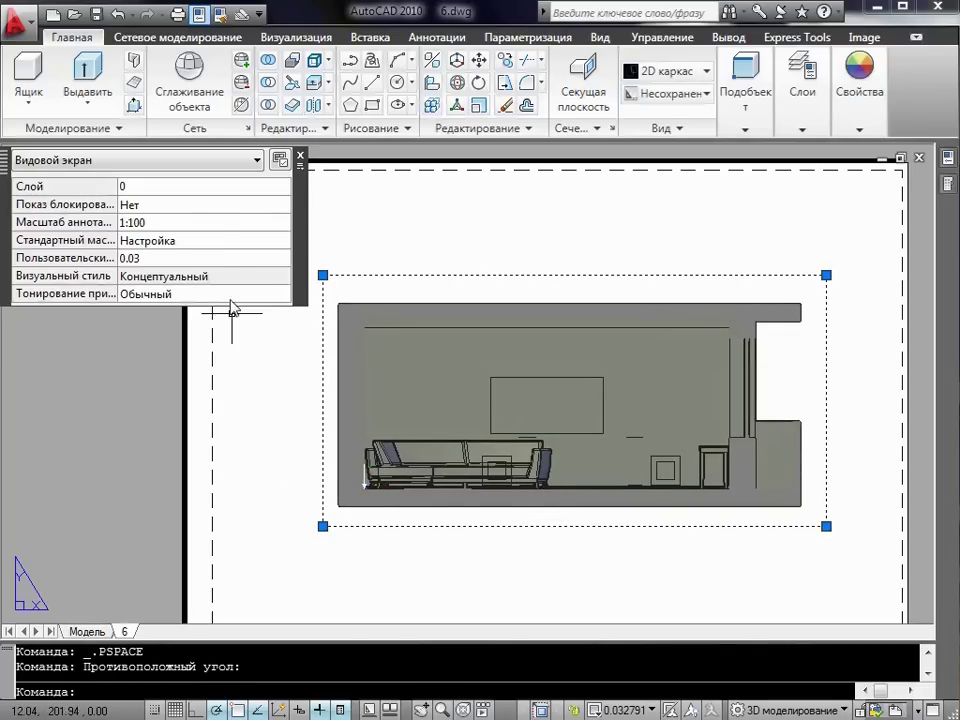
{"action": "left_click", "coordinate": [210, 222]}
{"action": "left_click", "coordinate": [283, 222]}
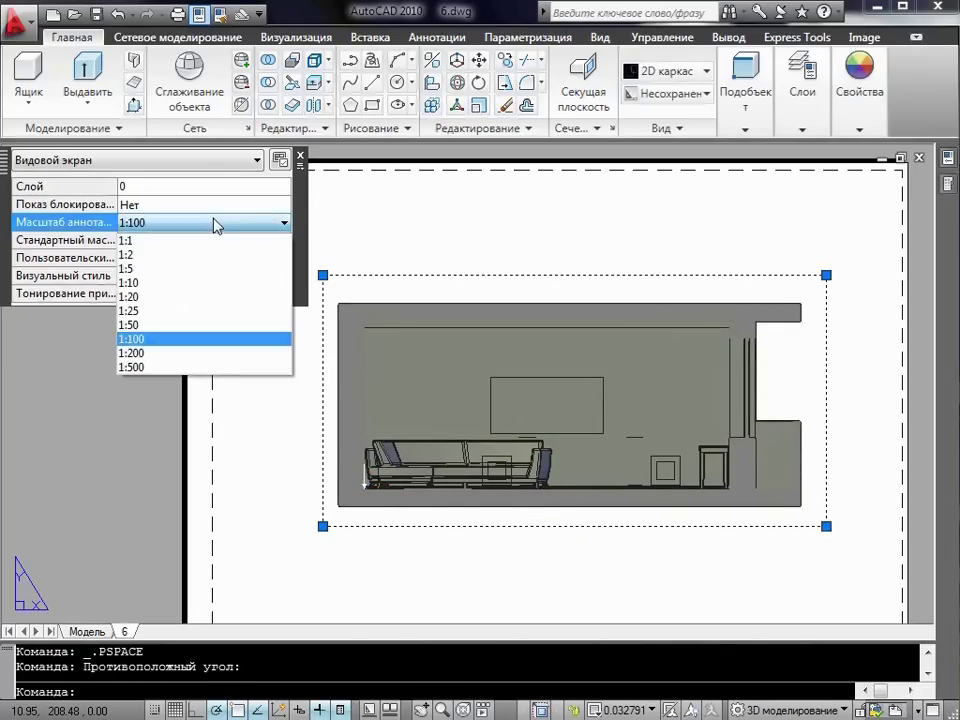
{"action": "left_click", "coordinate": [175, 340]}
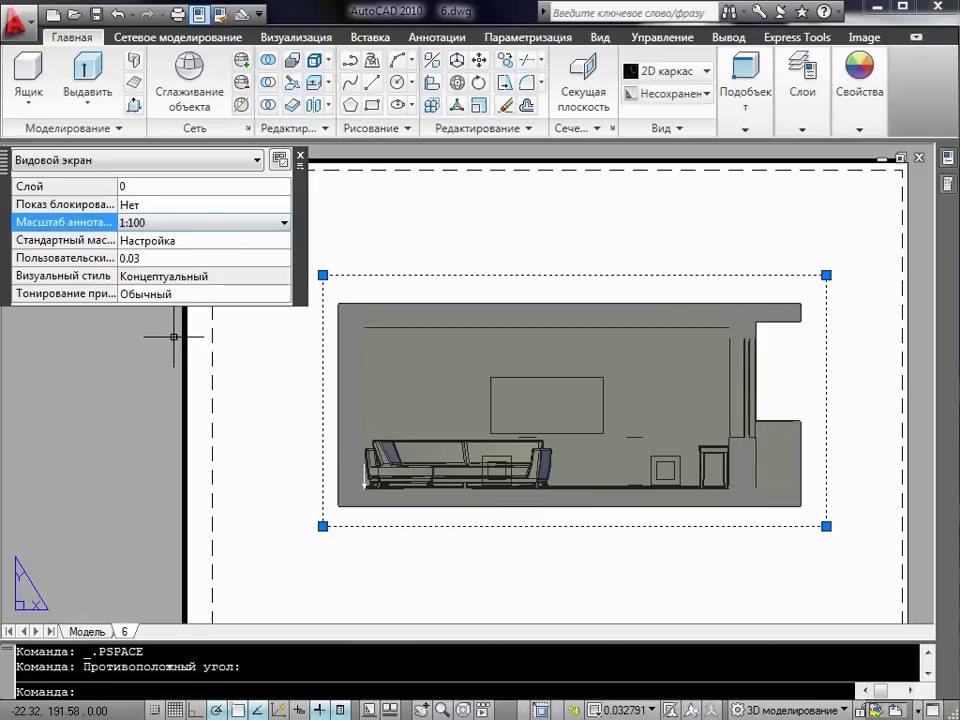
{"action": "left_click", "coordinate": [218, 228]}
{"action": "left_click", "coordinate": [187, 231]}
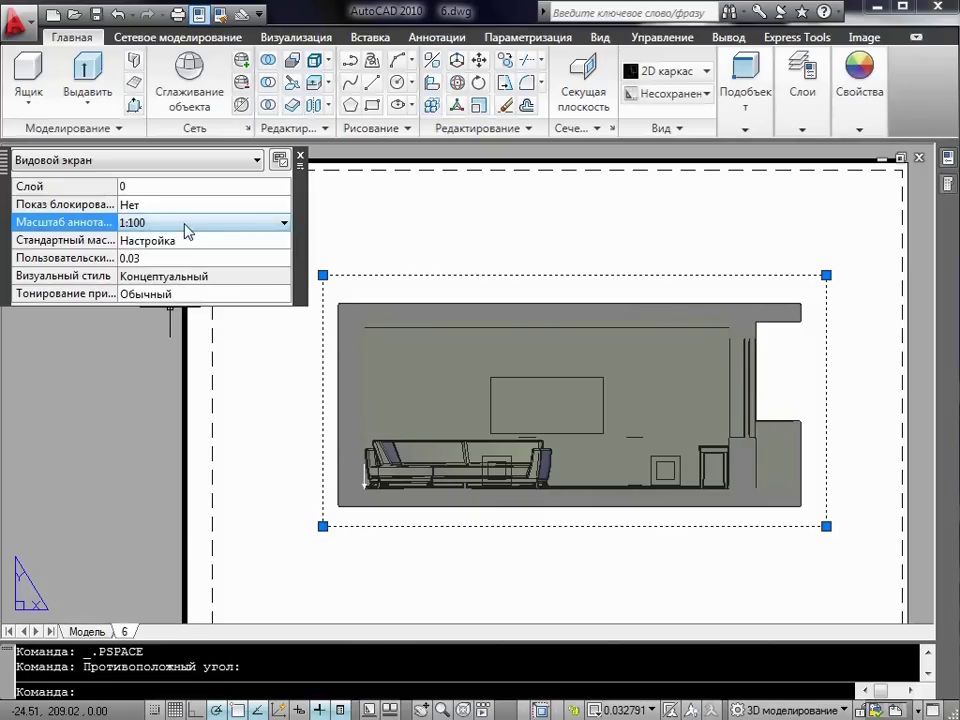
{"action": "left_click", "coordinate": [242, 242]}
{"action": "left_click", "coordinate": [140, 390]}
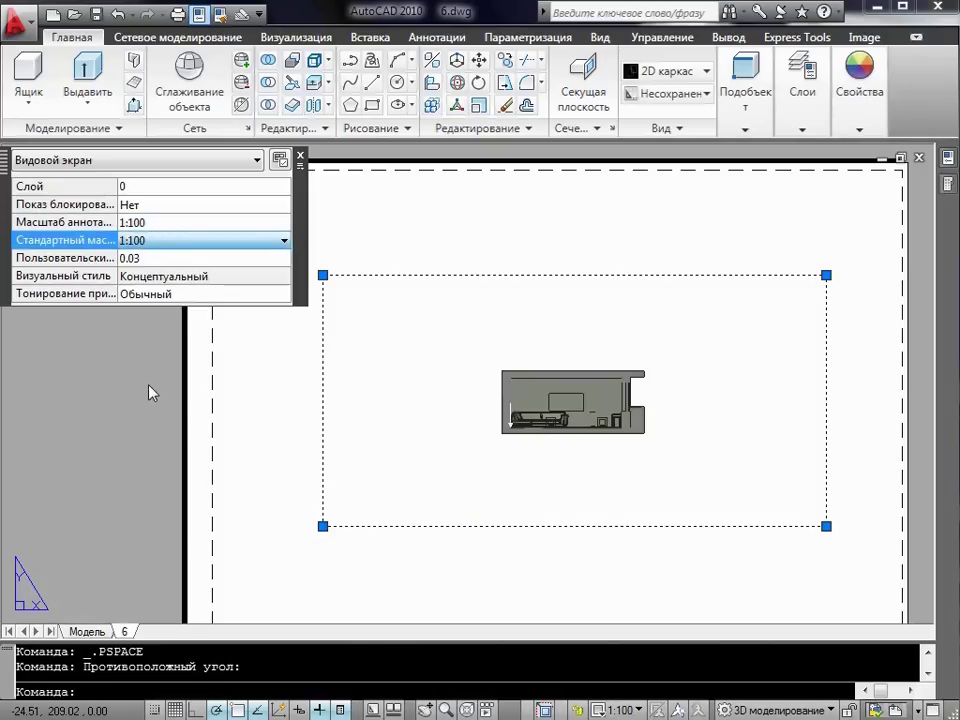
{"action": "left_click", "coordinate": [201, 247]}
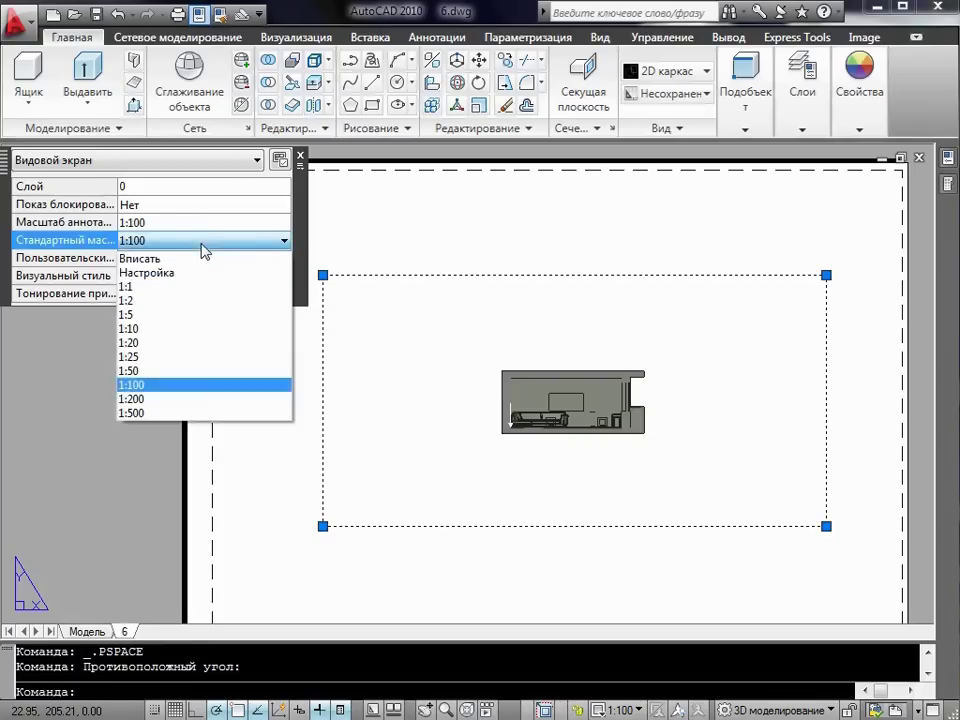
{"action": "left_click", "coordinate": [164, 374]}
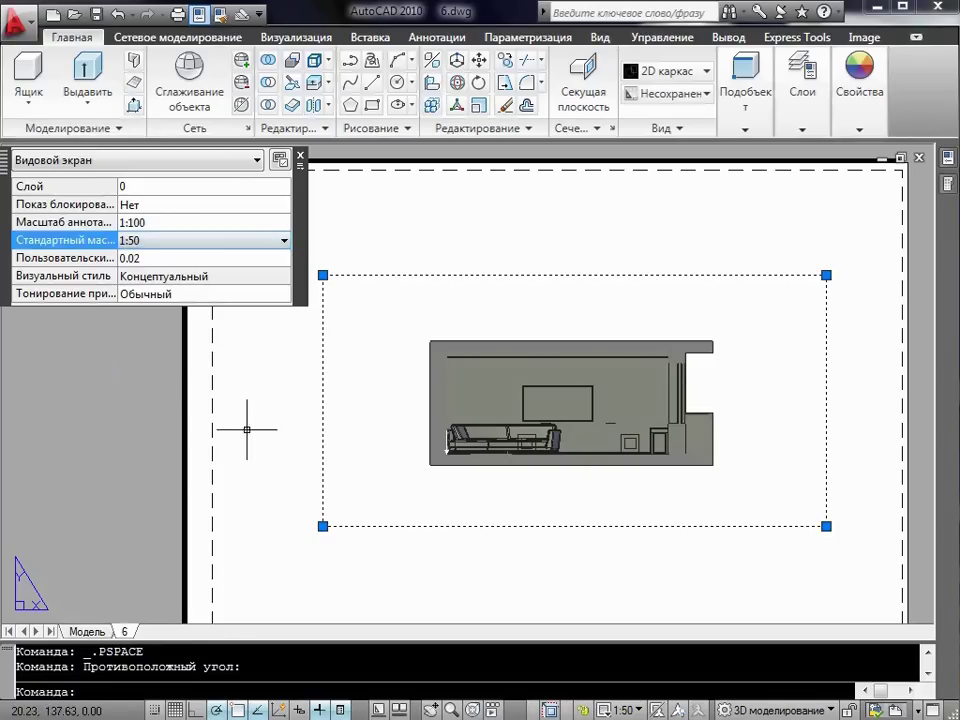
{"action": "left_click_drag", "start_coordinate": [378, 556], "coordinate": [395, 533]}
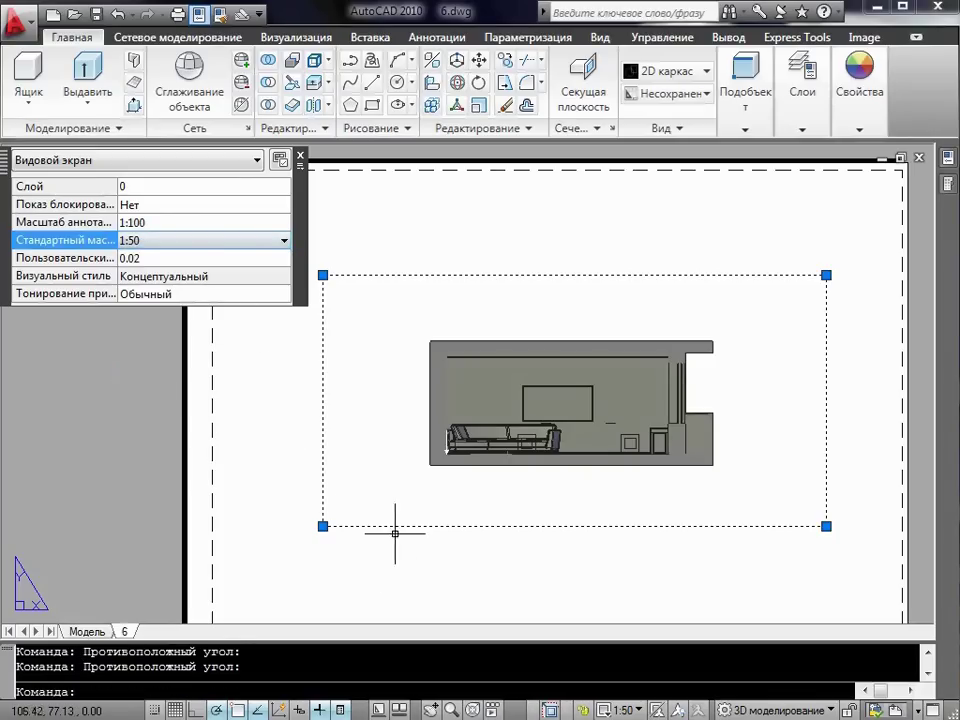
Step: Move the viewport's bottom-left corner to the wall elevation's lower-left corner
{"action": "left_click", "coordinate": [322, 525]}
{"action": "scroll", "coordinate": [400, 473], "scroll_direction": "up", "scroll_amount": 2}
{"action": "scroll", "coordinate": [430, 460], "scroll_direction": "up", "scroll_amount": 2}
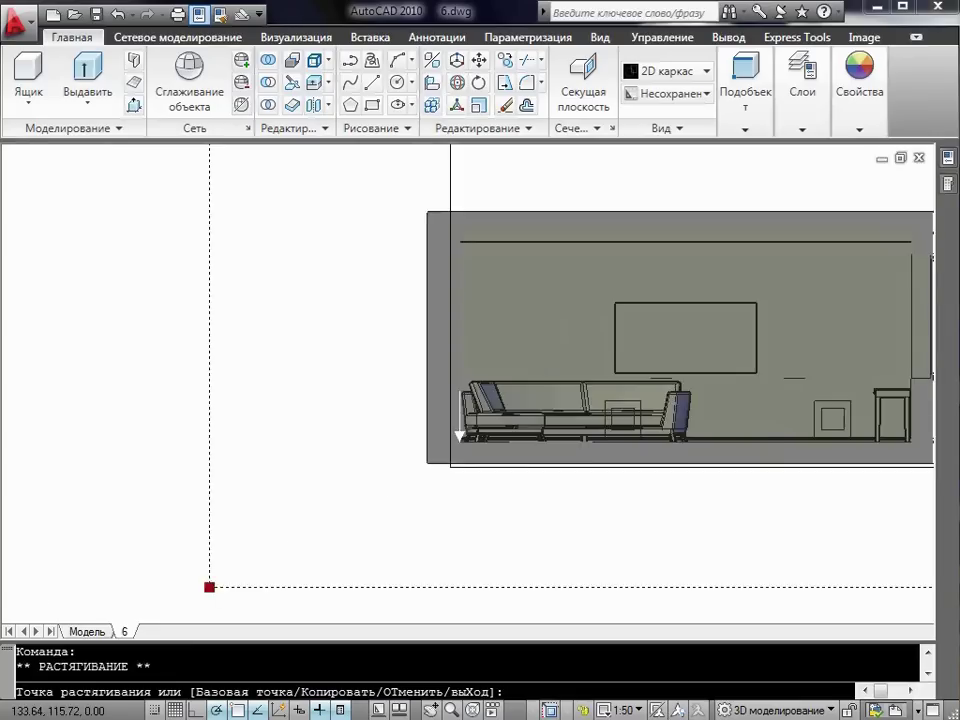
{"action": "scroll", "coordinate": [445, 455], "scroll_direction": "up", "scroll_amount": 2}
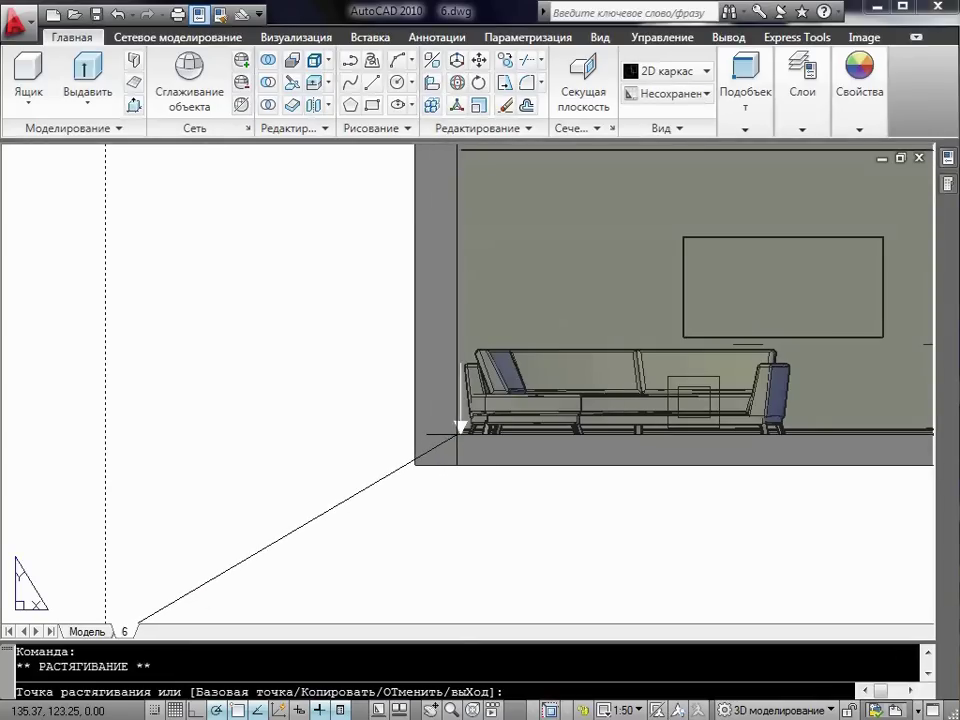
{"action": "left_click", "coordinate": [436, 455]}
{"action": "scroll", "coordinate": [432, 450], "scroll_direction": "up", "scroll_amount": 3}
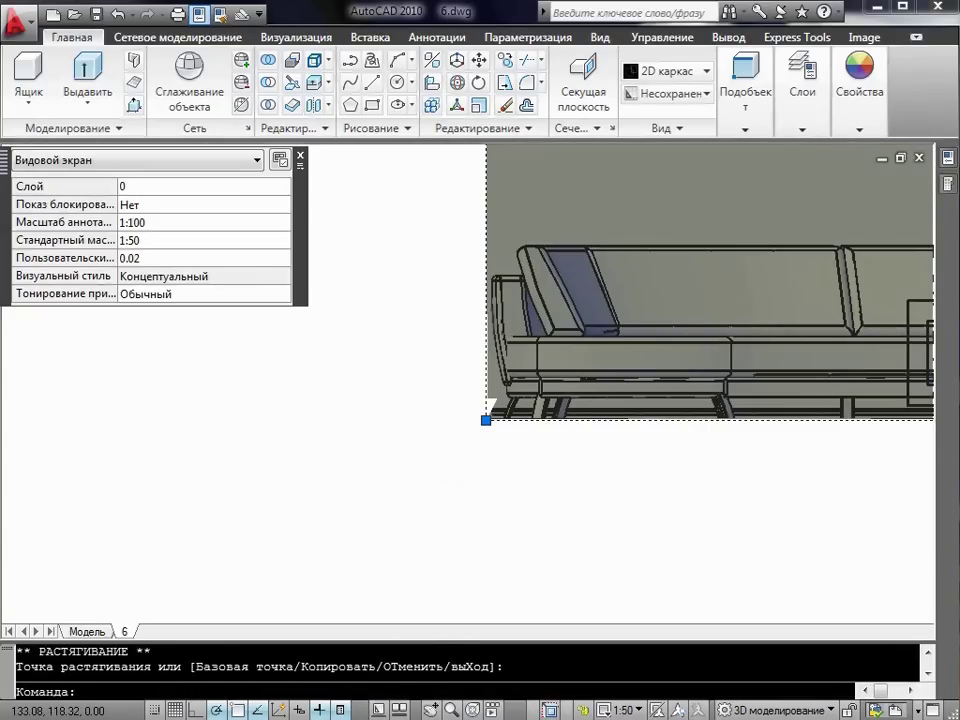
{"action": "scroll", "coordinate": [486, 418], "scroll_direction": "down", "scroll_amount": 2}
{"action": "scroll", "coordinate": [300, 500], "scroll_direction": "down", "scroll_amount": 3}
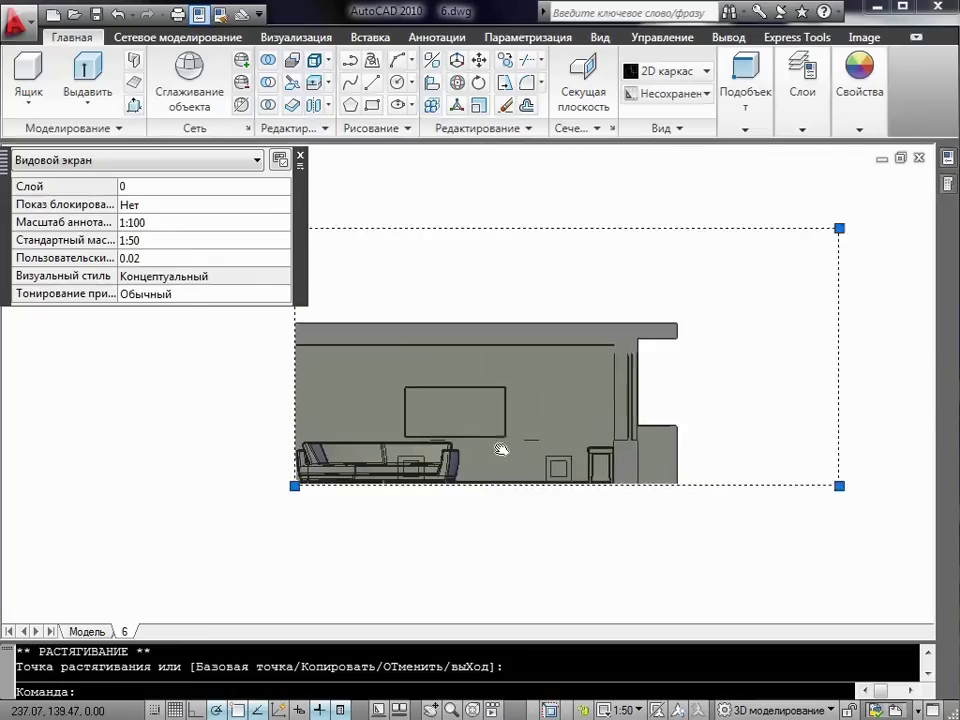
Step: Pull the viewport's top-right corner in to the wall's upper edge
{"action": "middle_click_drag", "start_coordinate": [500, 450], "coordinate": [398, 477]}
{"action": "left_click", "coordinate": [736, 255]}
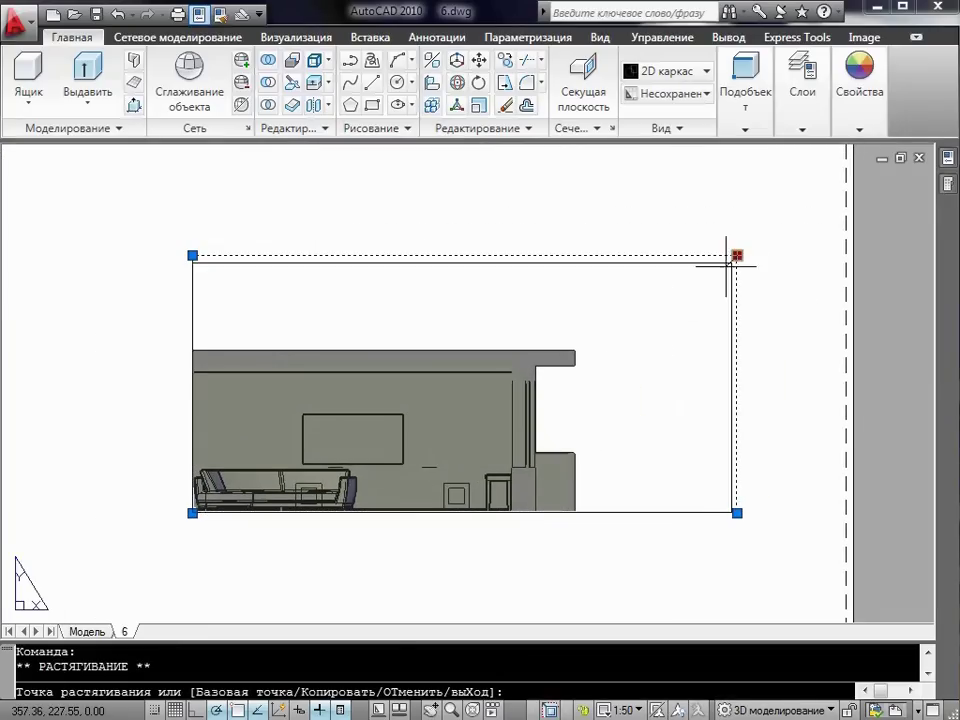
{"action": "left_click", "coordinate": [513, 364]}
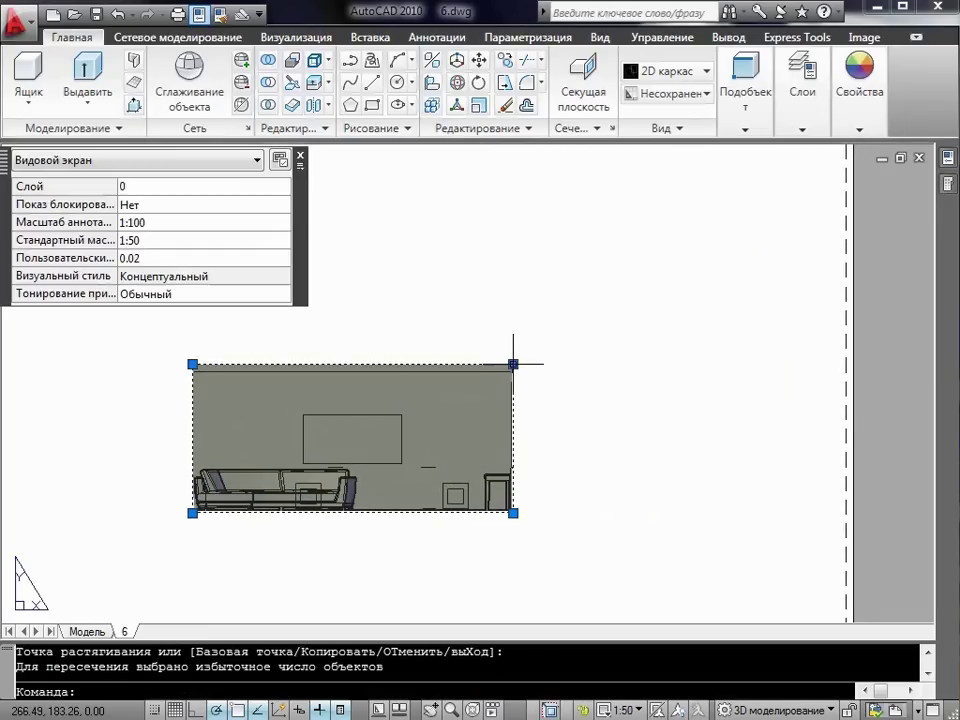
{"action": "middle_click_drag", "start_coordinate": [470, 400], "coordinate": [578, 386]}
{"action": "key", "text": "Escape"}
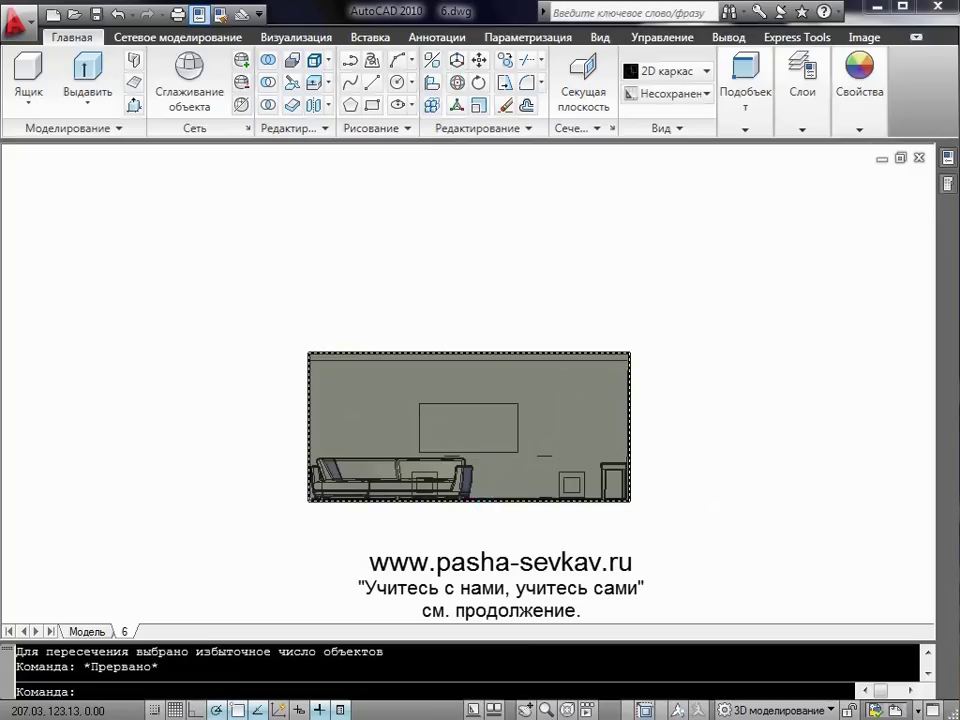
Step: Zoom in on Sheet 6 to inspect the cropped shaded wall elevation with sofa and picture frame
{"action": "scroll", "coordinate": [486, 494], "scroll_direction": "up", "scroll_amount": 2}
{"action": "scroll", "coordinate": [460, 548], "scroll_direction": "up", "scroll_amount": 2}
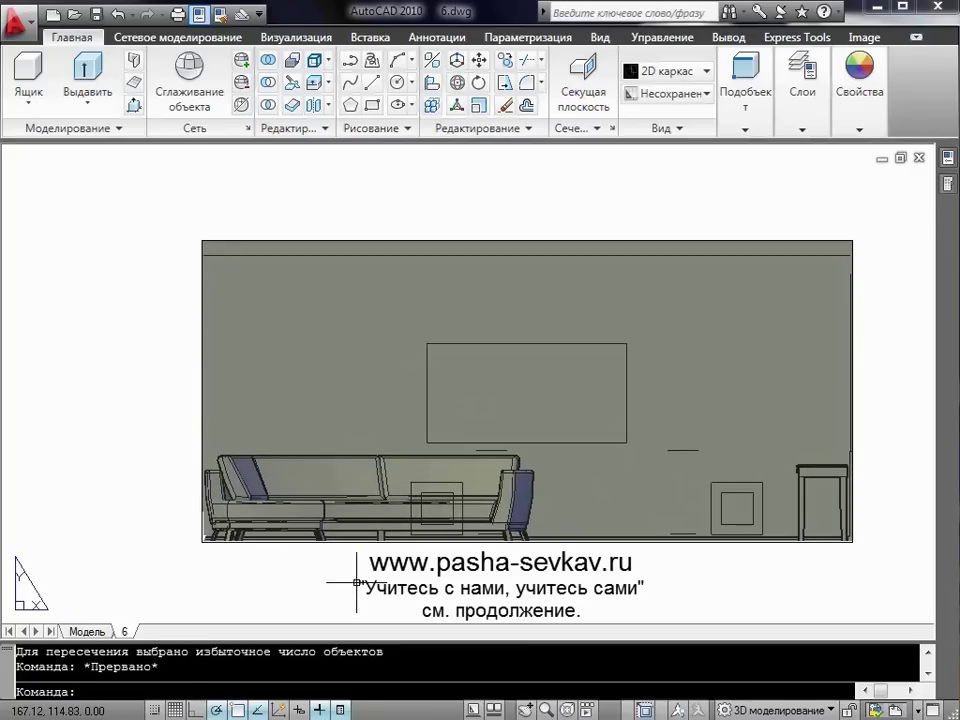
{"action": "left_click", "coordinate": [386, 578]}
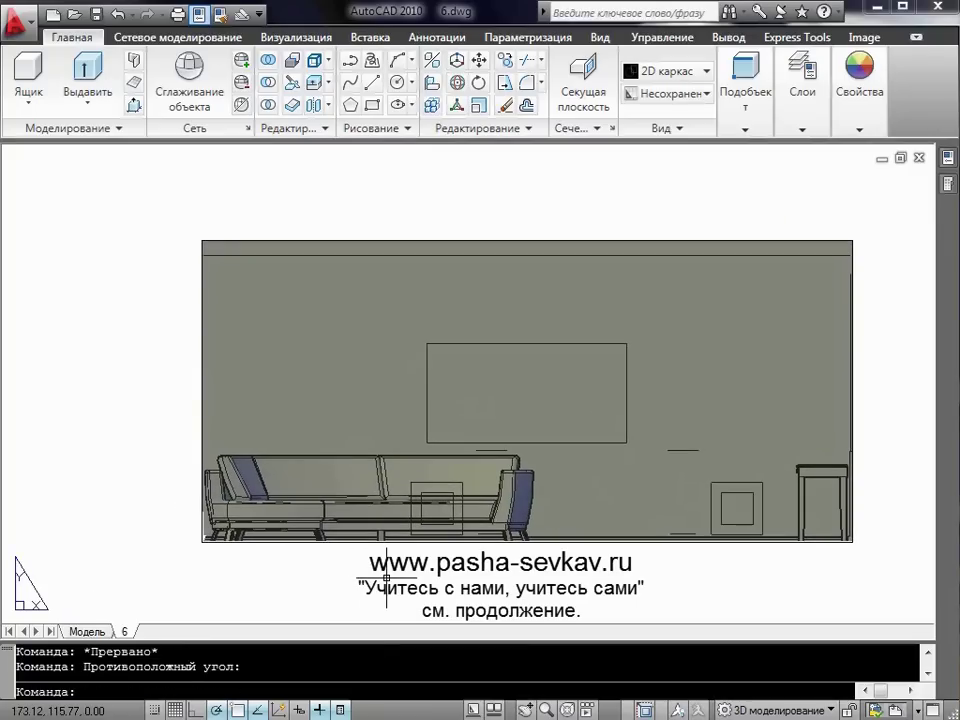